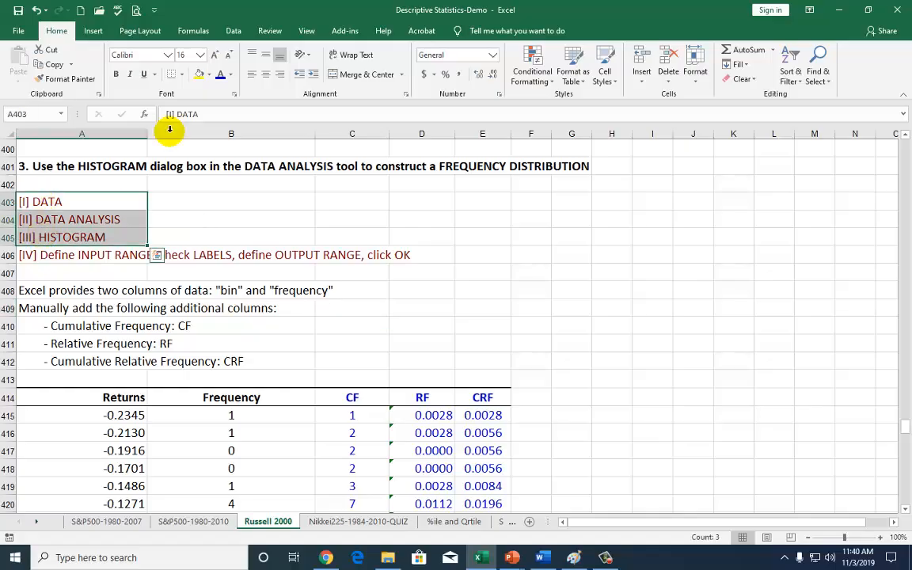
Open the Histogram tool from the Data Analysis add-in
{"action": "left_click", "coordinate": [136, 198]}
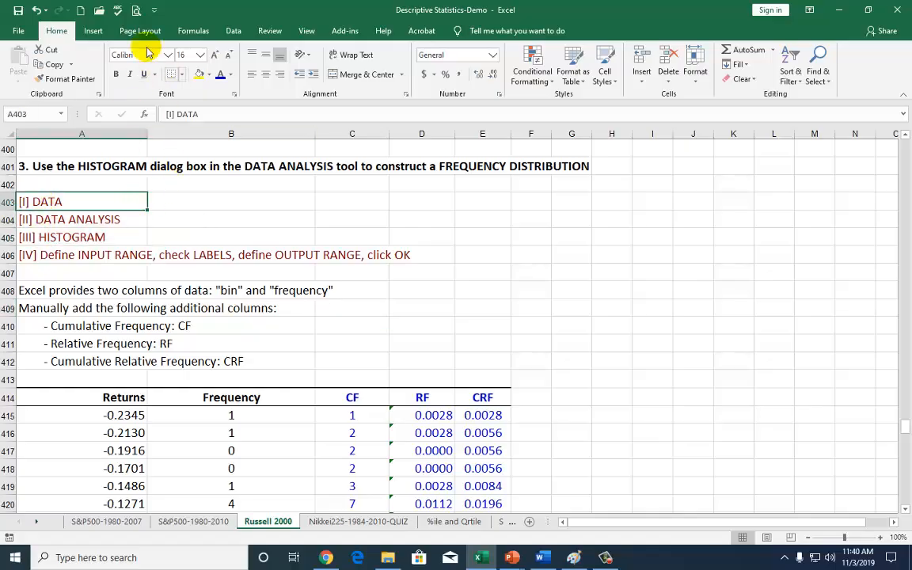
{"action": "left_click", "coordinate": [233, 31]}
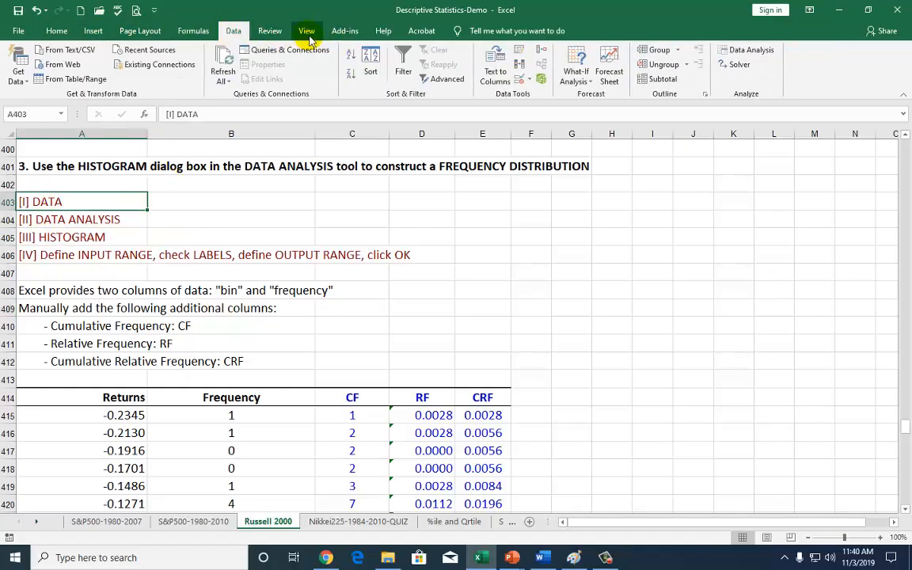
{"action": "left_click", "coordinate": [748, 50]}
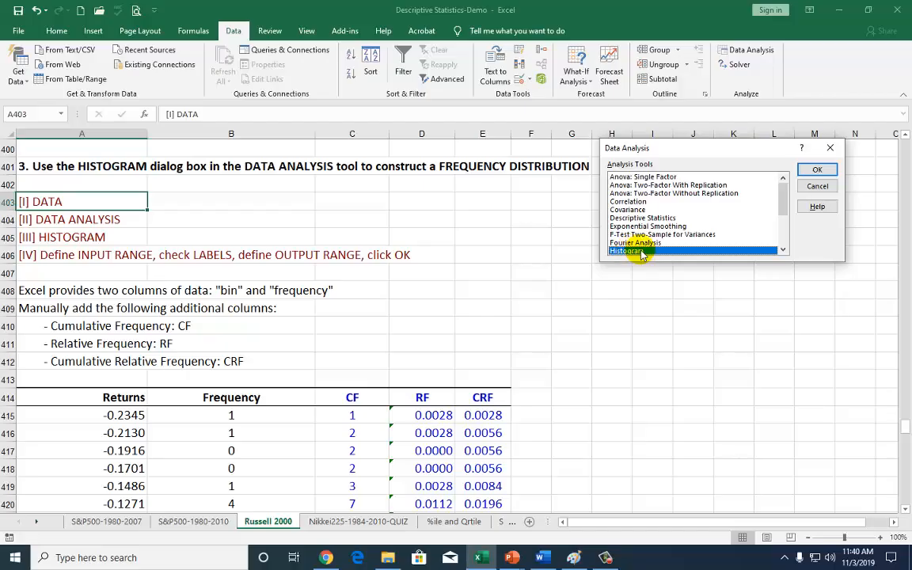
{"action": "left_click", "coordinate": [818, 168]}
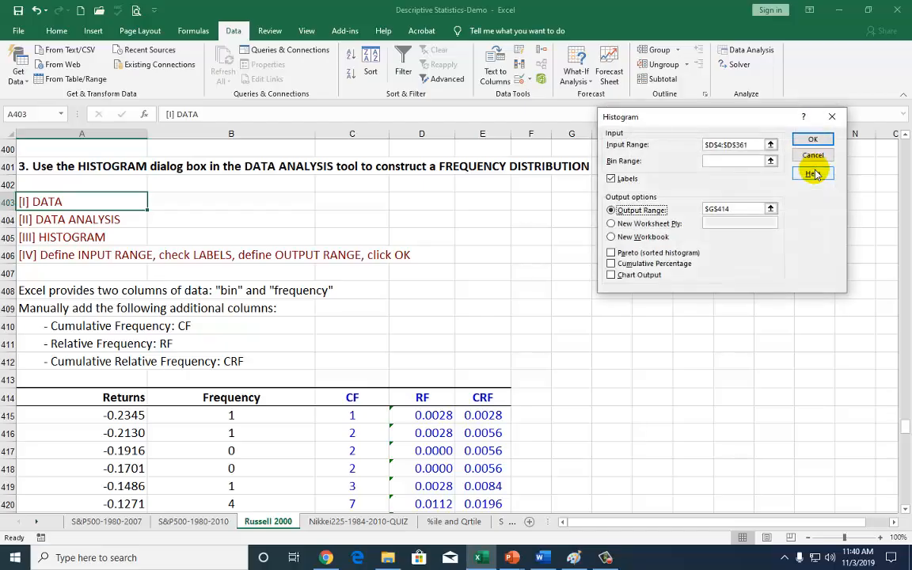
Clear the Histogram tool's existing input range and output range, and turn off Labels
{"action": "double_click", "coordinate": [752, 145]}
{"action": "key", "text": "BackSpace"}
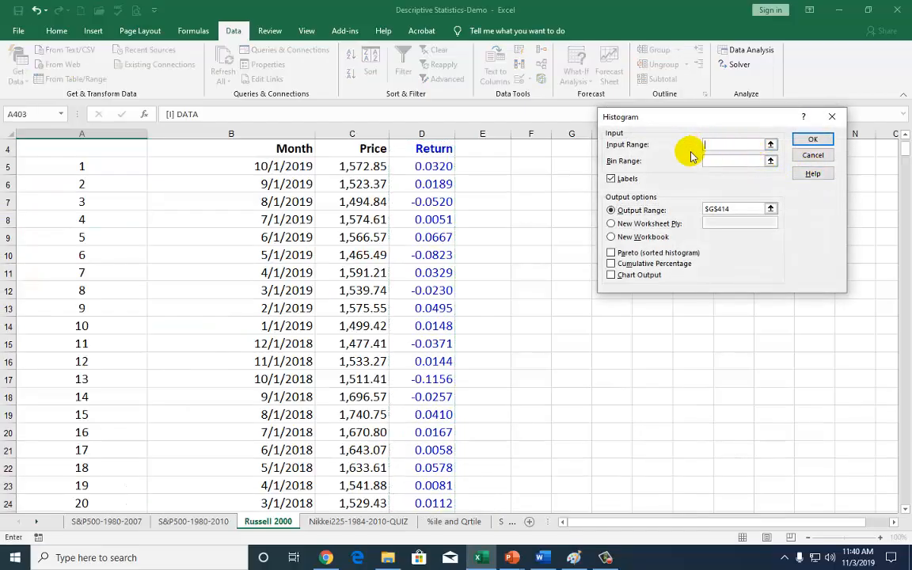
{"action": "double_click", "coordinate": [733, 209]}
{"action": "key", "text": "BackSpace"}
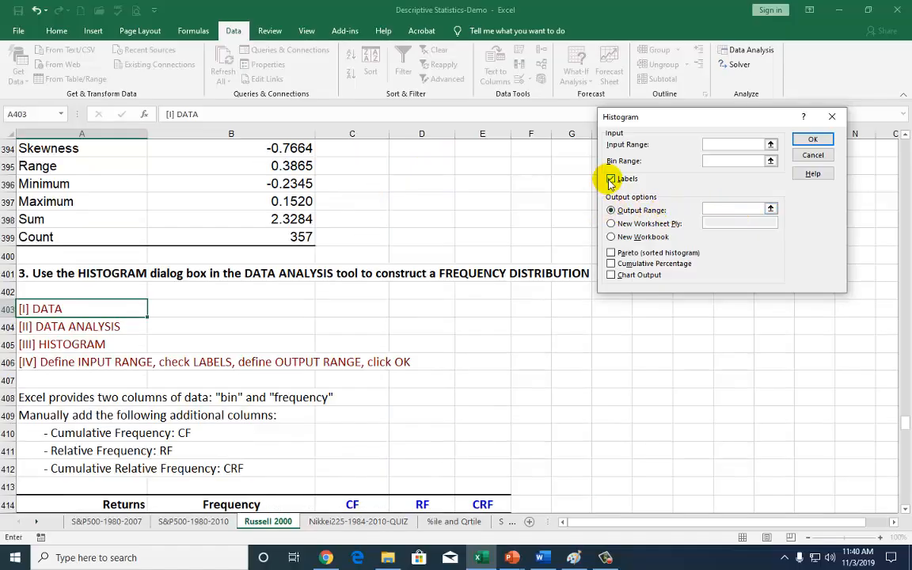
{"action": "left_click", "coordinate": [610, 178]}
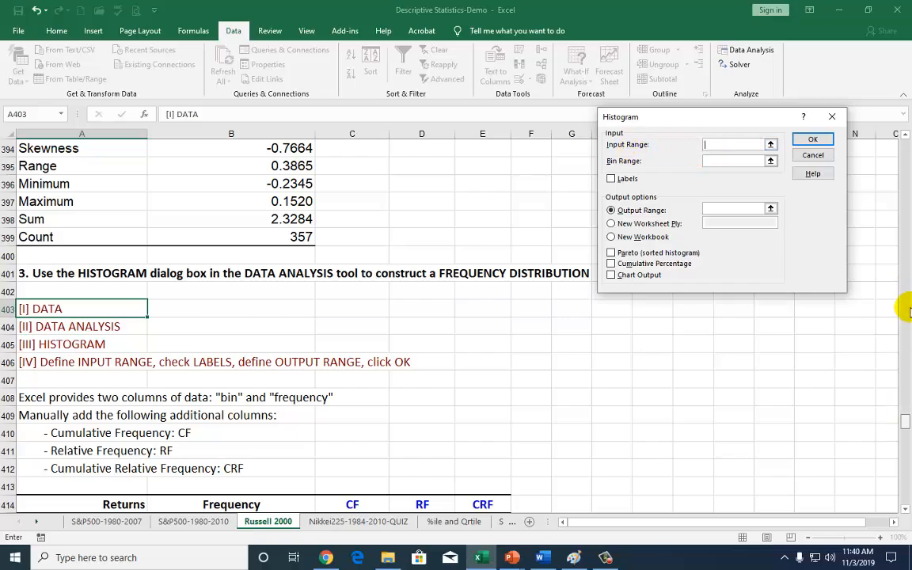
Set the histogram input range to the Return column, D4:D361, including its header, and turn on Labels
{"action": "scroll", "coordinate": [905, 310], "scroll_direction": "up", "scroll_amount": 20}
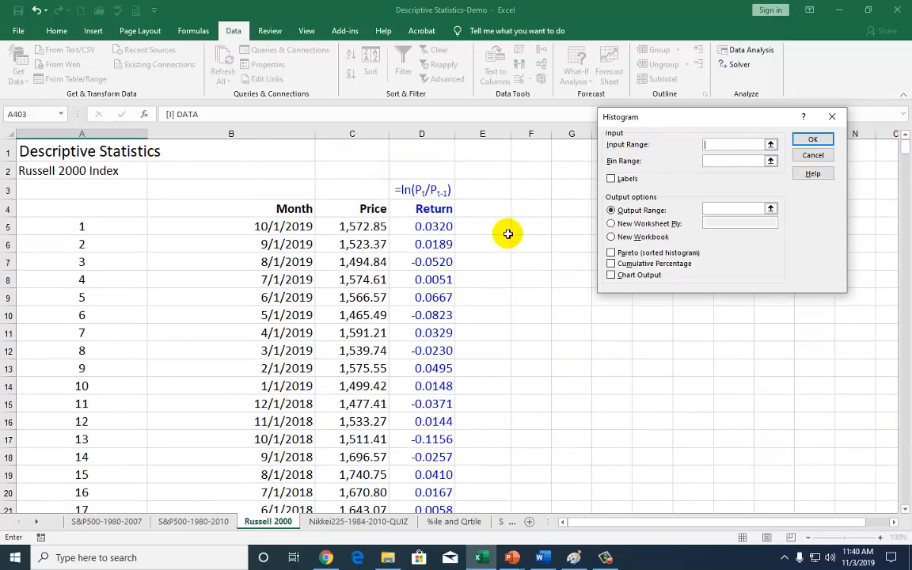
{"action": "left_click", "coordinate": [425, 208]}
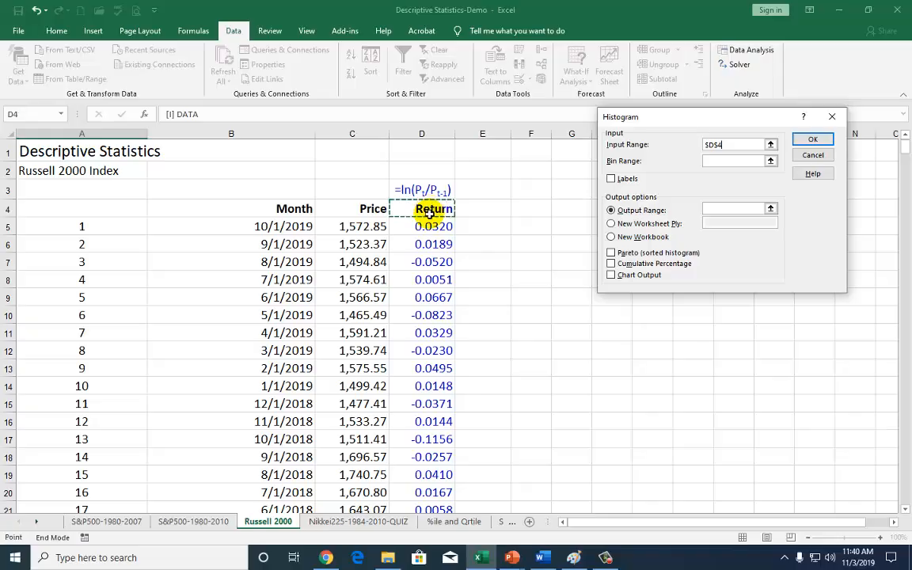
{"action": "key", "text": "ctrl+shift+Down"}
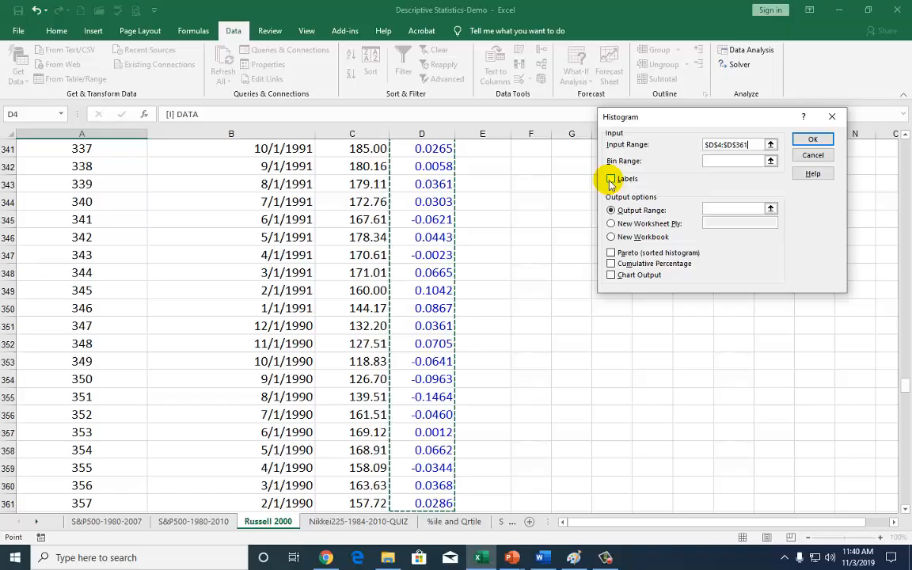
{"action": "left_click", "coordinate": [611, 180]}
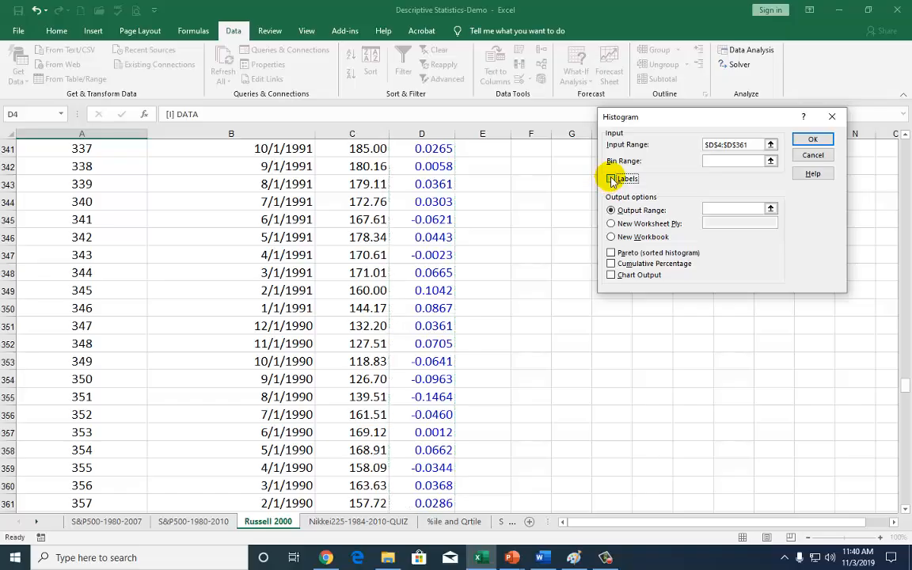
Set the histogram output range to G414 and generate the frequency distribution there
{"action": "left_click", "coordinate": [610, 210]}
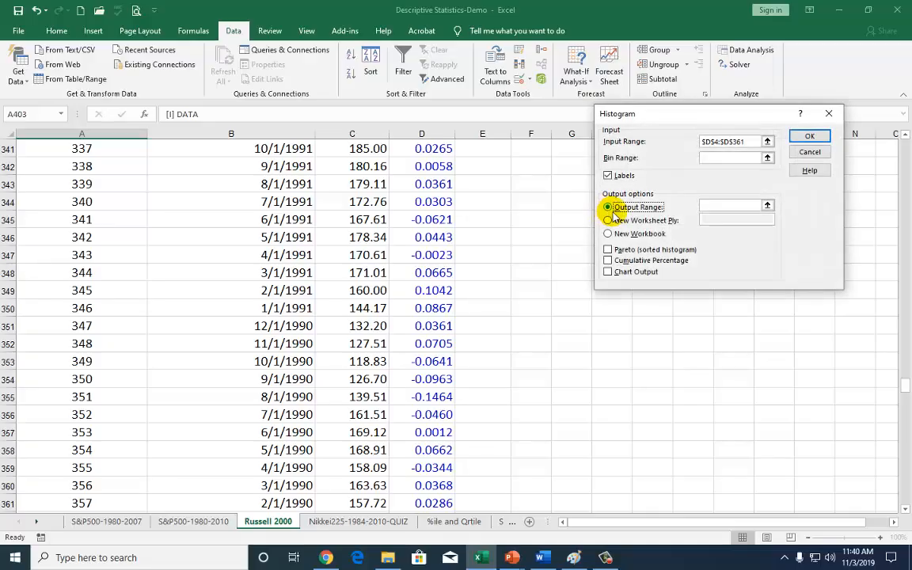
{"action": "left_click", "coordinate": [722, 205]}
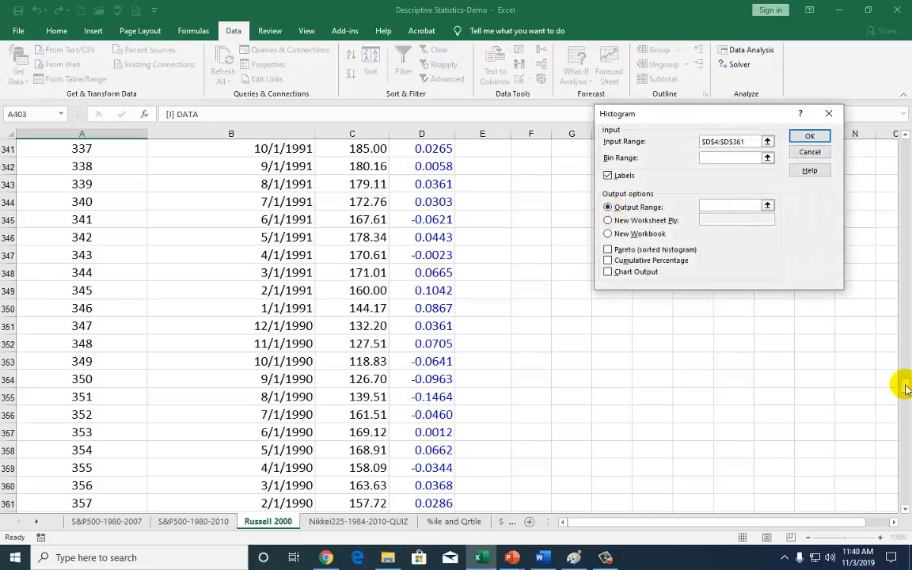
{"action": "left_click_drag", "start_coordinate": [905, 388], "coordinate": [902, 435]}
{"action": "scroll", "coordinate": [698, 342], "scroll_direction": "up", "scroll_amount": 1}
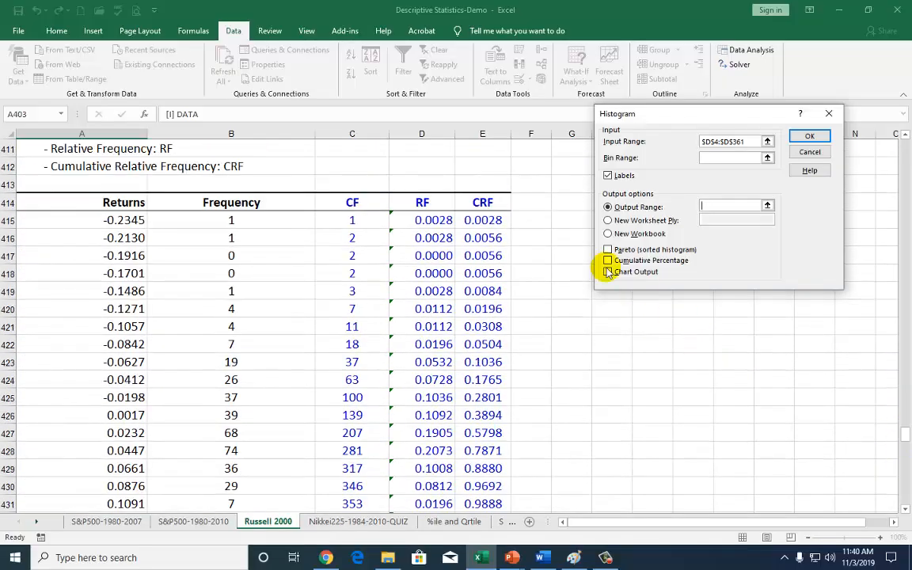
{"action": "left_click", "coordinate": [572, 202]}
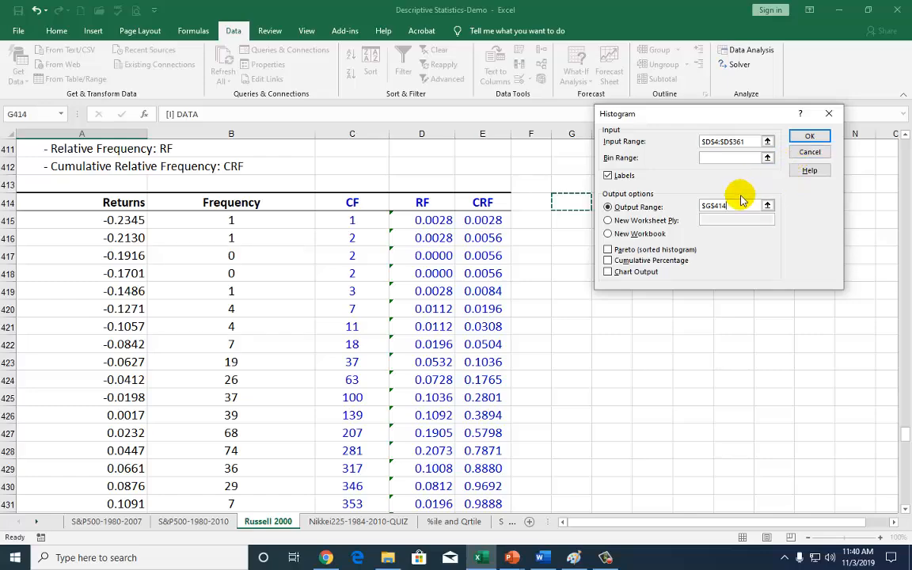
{"action": "left_click", "coordinate": [806, 139]}
Compare the generated Bin and Frequency columns with the finished Returns table, checking the headers, the last numeric bin and the More row
{"action": "scroll", "coordinate": [601, 305], "scroll_direction": "down", "scroll_amount": 1}
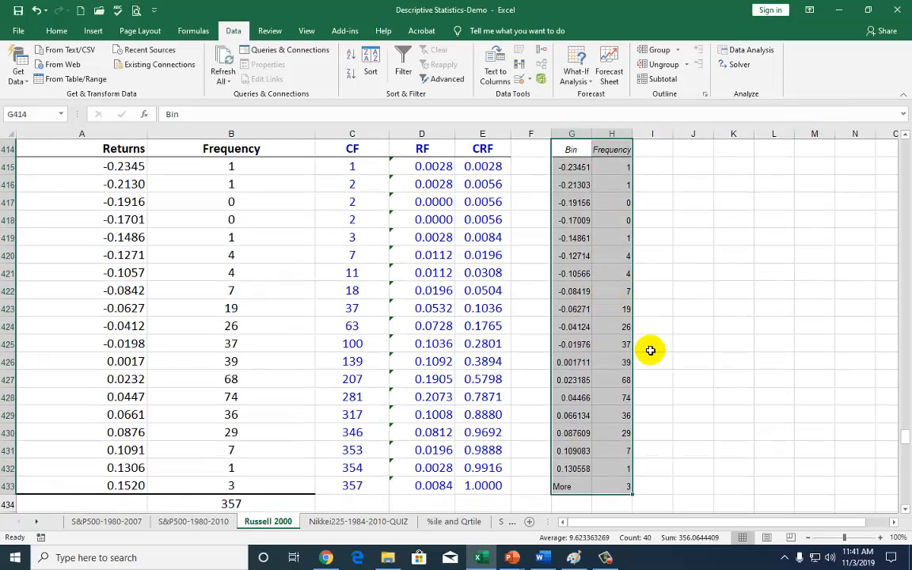
{"action": "left_click", "coordinate": [562, 488]}
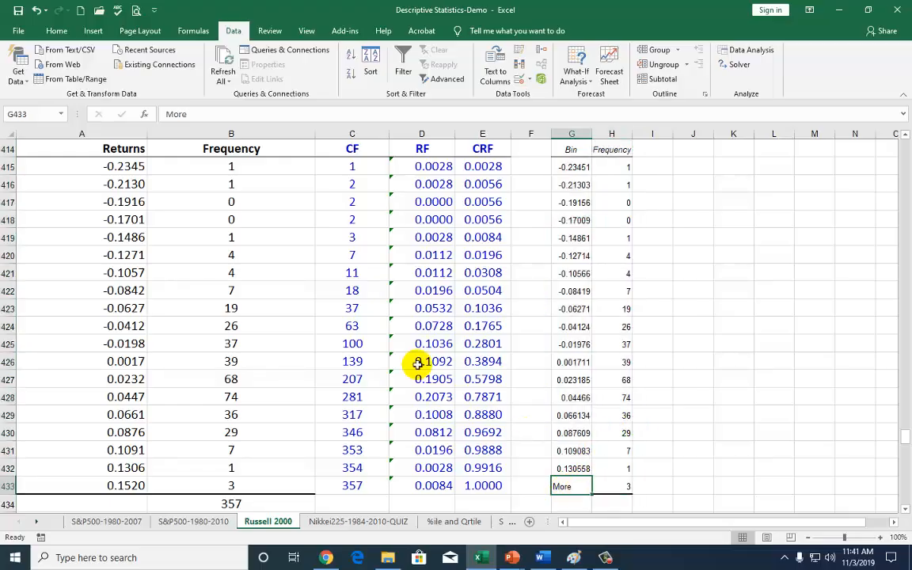
{"action": "left_click", "coordinate": [125, 167]}
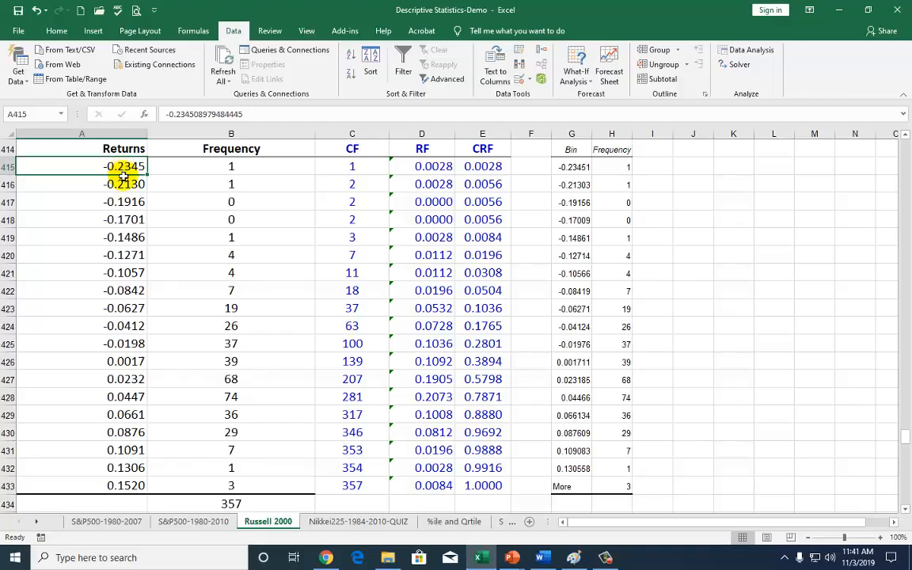
{"action": "left_click_drag", "start_coordinate": [124, 173], "coordinate": [127, 485]}
{"action": "scroll", "coordinate": [157, 251], "scroll_direction": "up", "scroll_amount": 1}
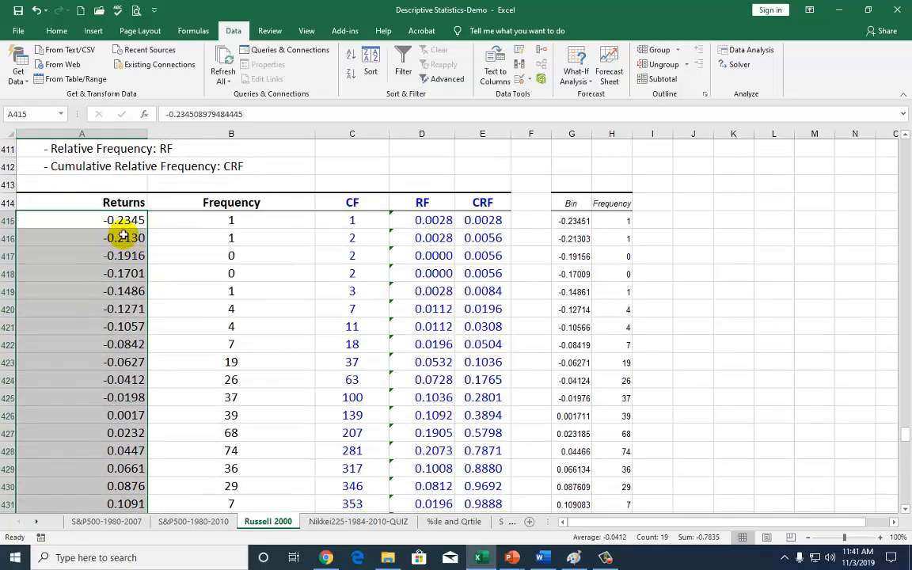
{"action": "left_click", "coordinate": [133, 222]}
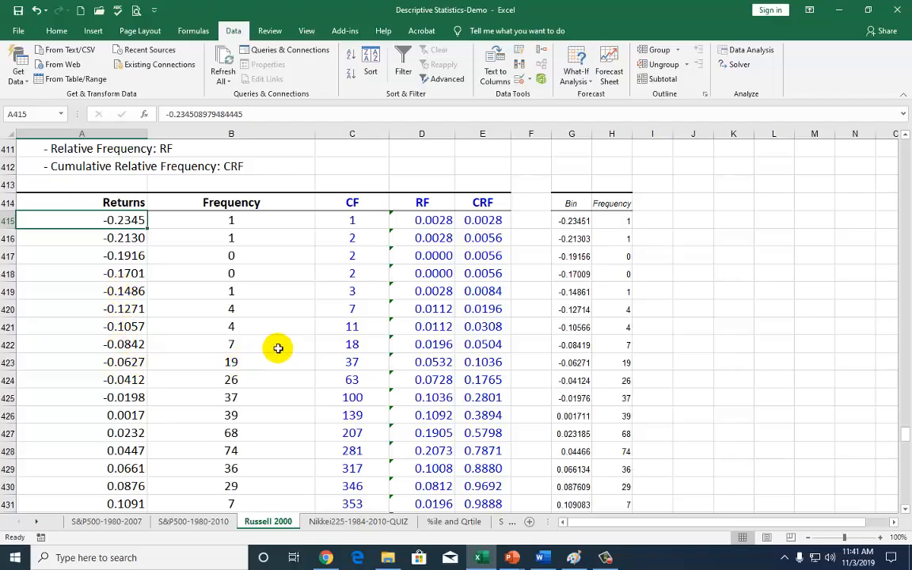
{"action": "scroll", "coordinate": [279, 349], "scroll_direction": "down", "scroll_amount": 2}
{"action": "scroll", "coordinate": [279, 349], "scroll_direction": "up", "scroll_amount": 1}
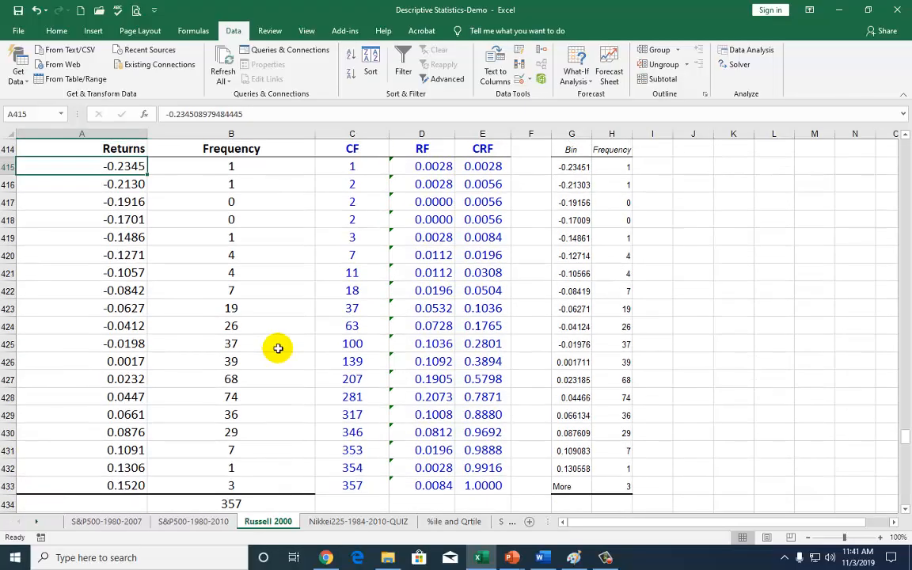
{"action": "left_click", "coordinate": [573, 151]}
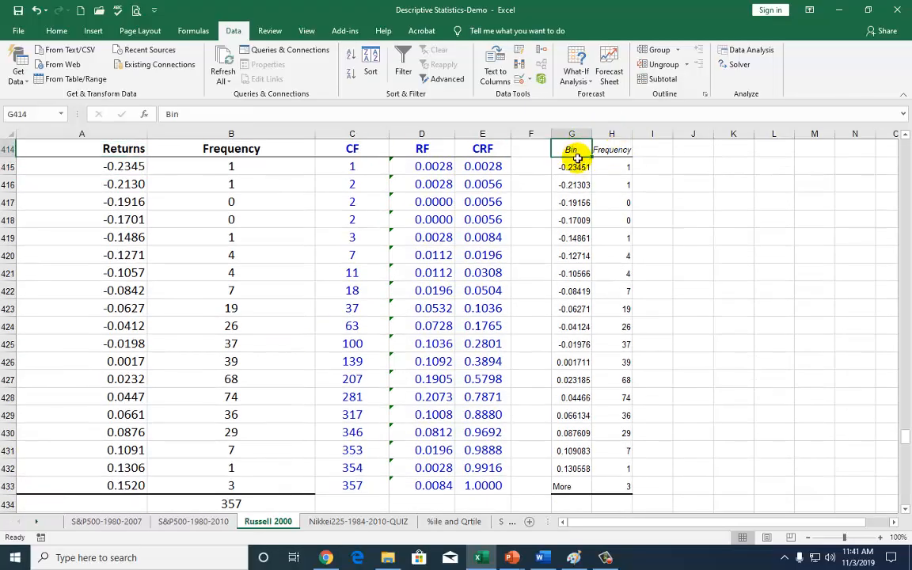
{"action": "scroll", "coordinate": [143, 169], "scroll_direction": "up", "scroll_amount": 1}
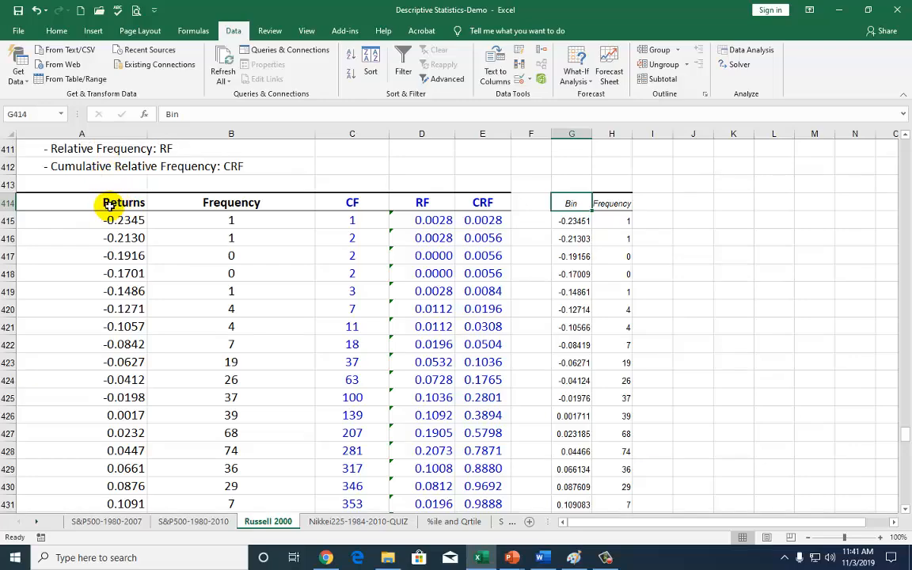
{"action": "left_click", "coordinate": [118, 204]}
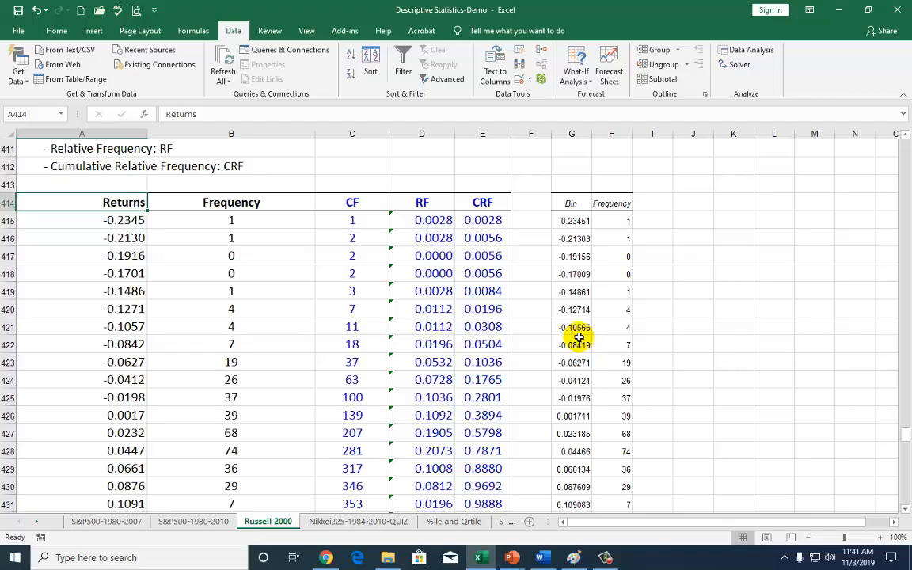
{"action": "scroll", "coordinate": [579, 338], "scroll_direction": "down", "scroll_amount": 1}
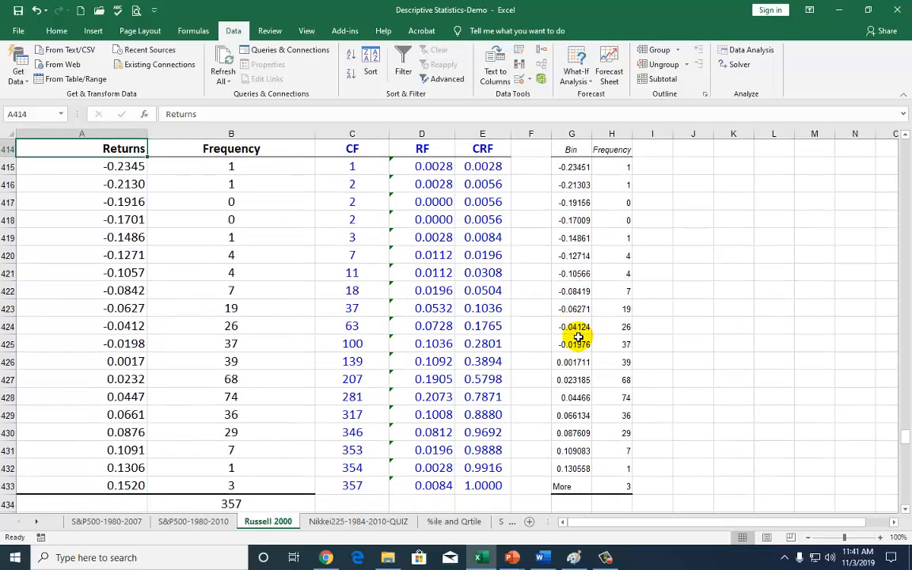
{"action": "left_click", "coordinate": [569, 486]}
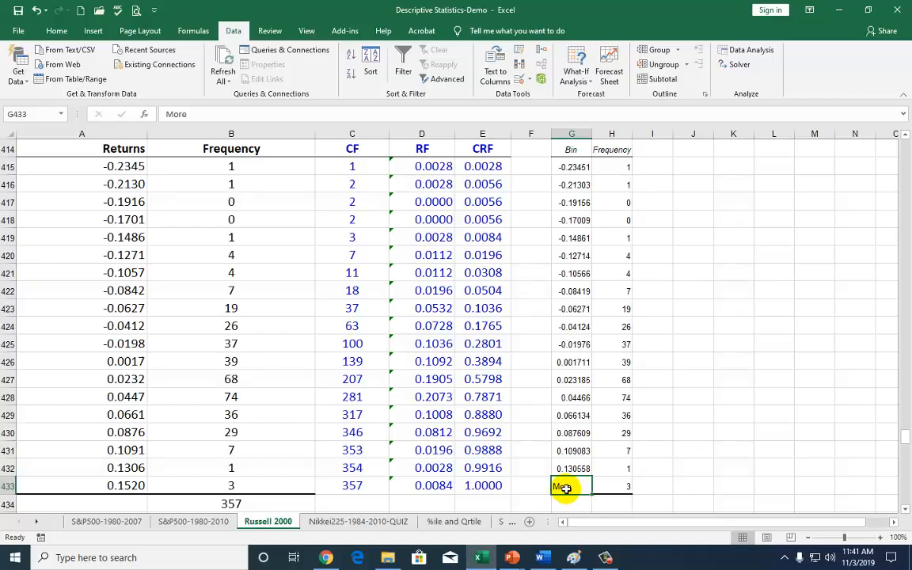
{"action": "left_click", "coordinate": [571, 470]}
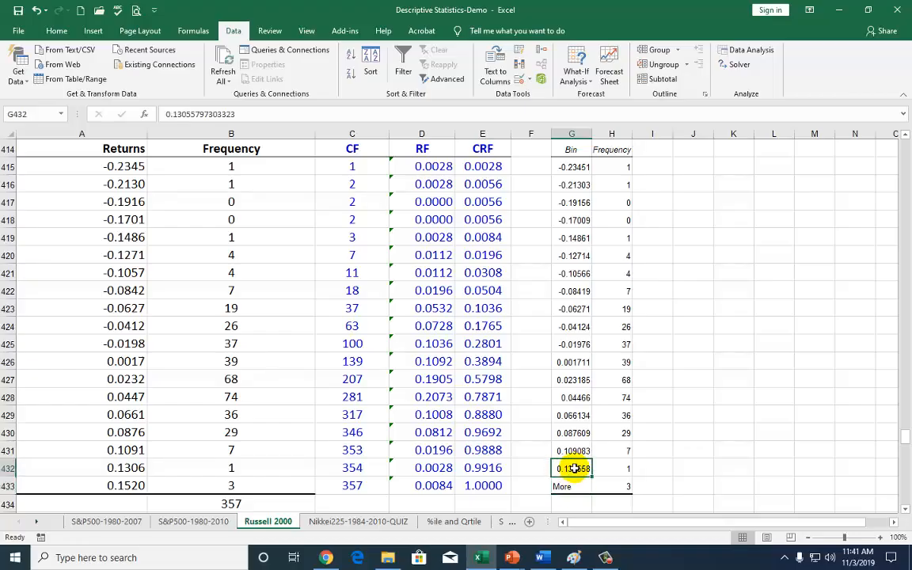
{"action": "left_click", "coordinate": [140, 467]}
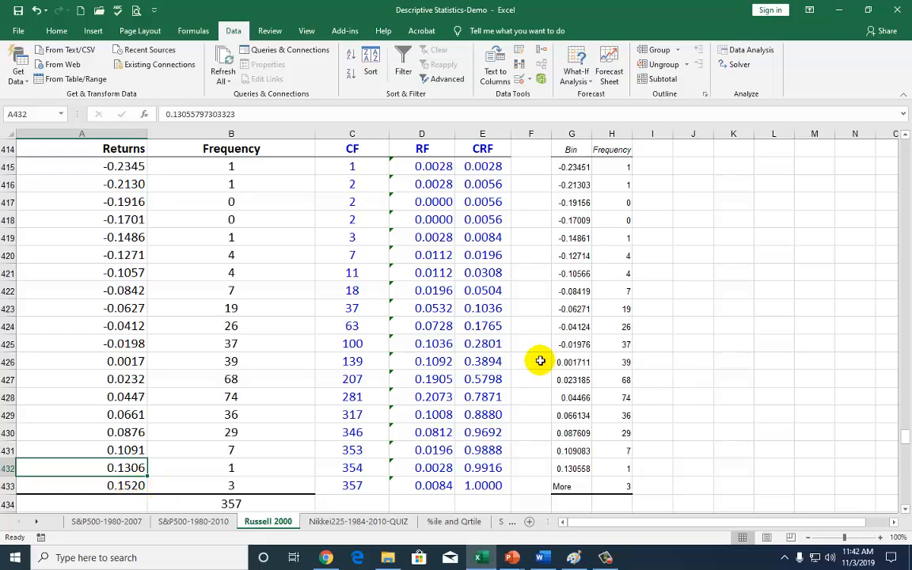
{"action": "left_click_drag", "start_coordinate": [127, 167], "coordinate": [150, 471]}
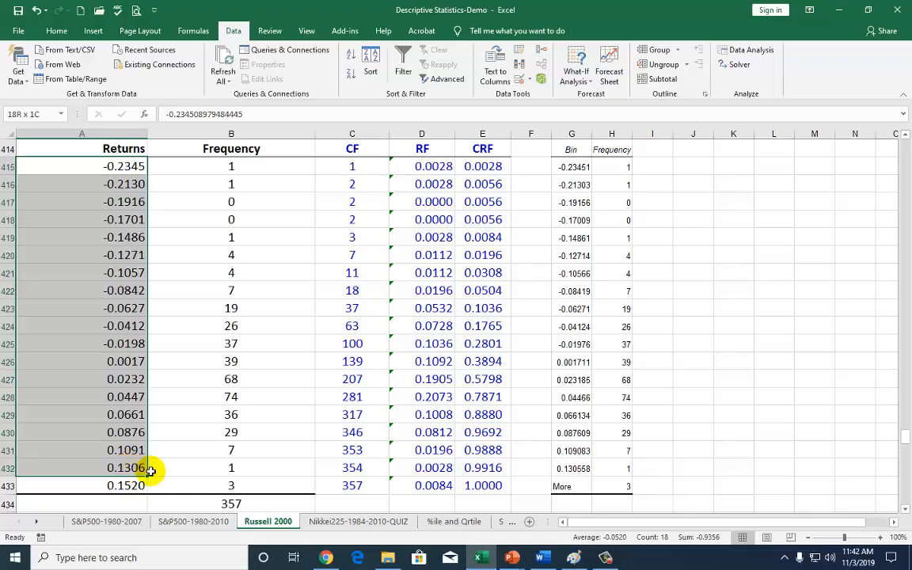
Calculate the width between the first two bins in J416 with the formula =G416-G415
{"action": "left_click", "coordinate": [681, 168]}
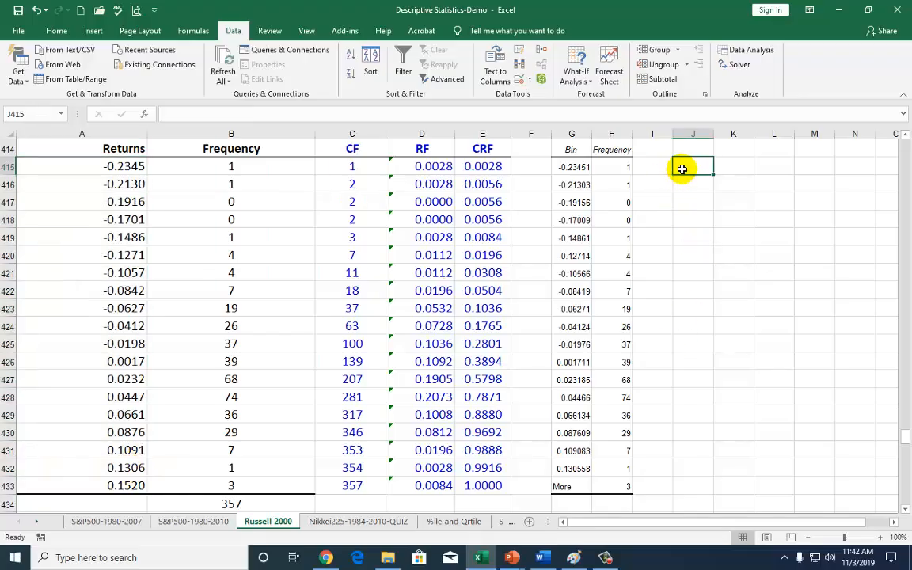
{"action": "left_click_drag", "start_coordinate": [580, 167], "coordinate": [581, 227]}
{"action": "left_click", "coordinate": [662, 183]}
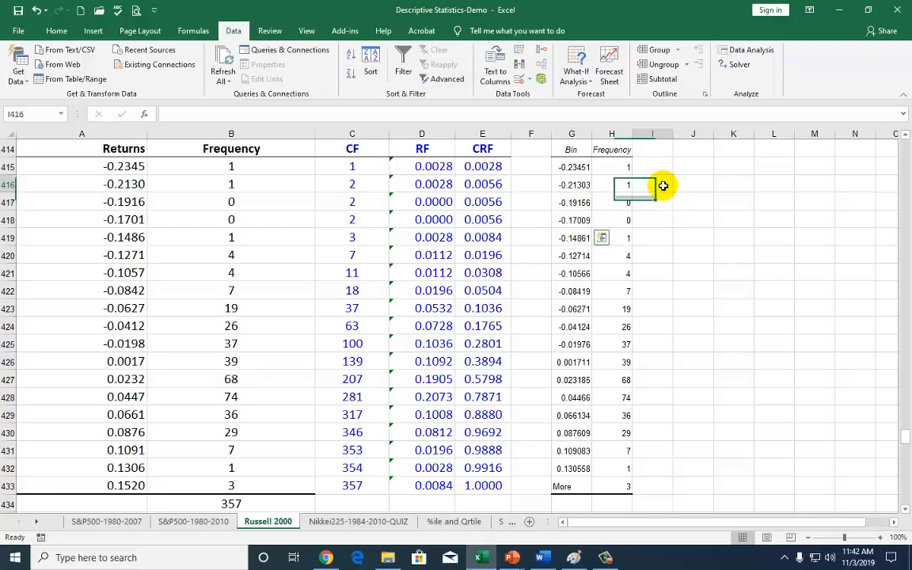
{"action": "left_click", "coordinate": [691, 184]}
{"action": "type", "text": "="}
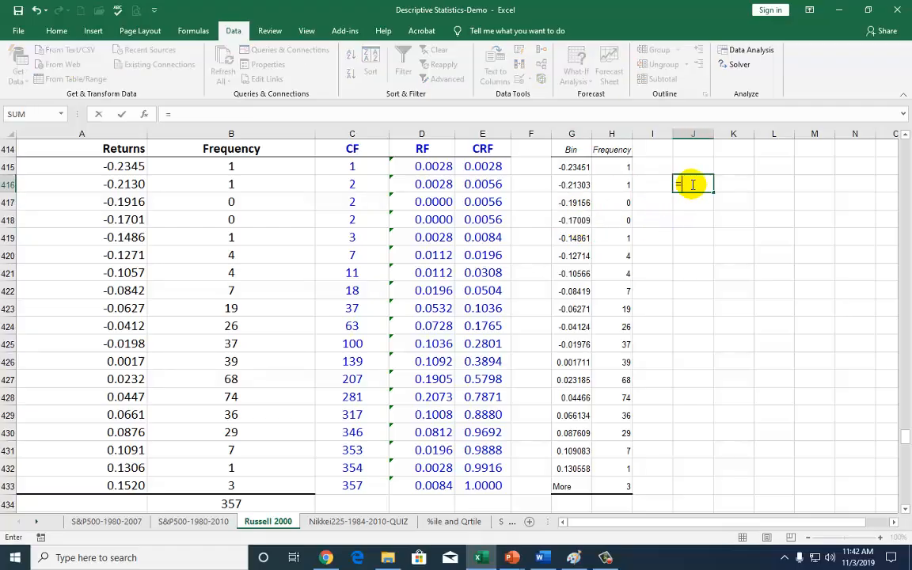
{"action": "left_click", "coordinate": [580, 183]}
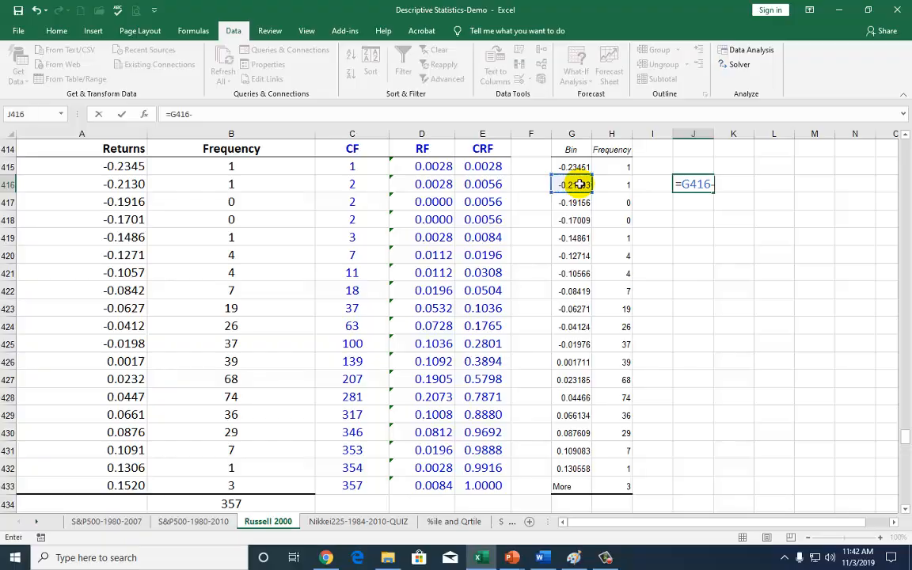
{"action": "type", "text": "-"}
{"action": "left_click", "coordinate": [576, 166]}
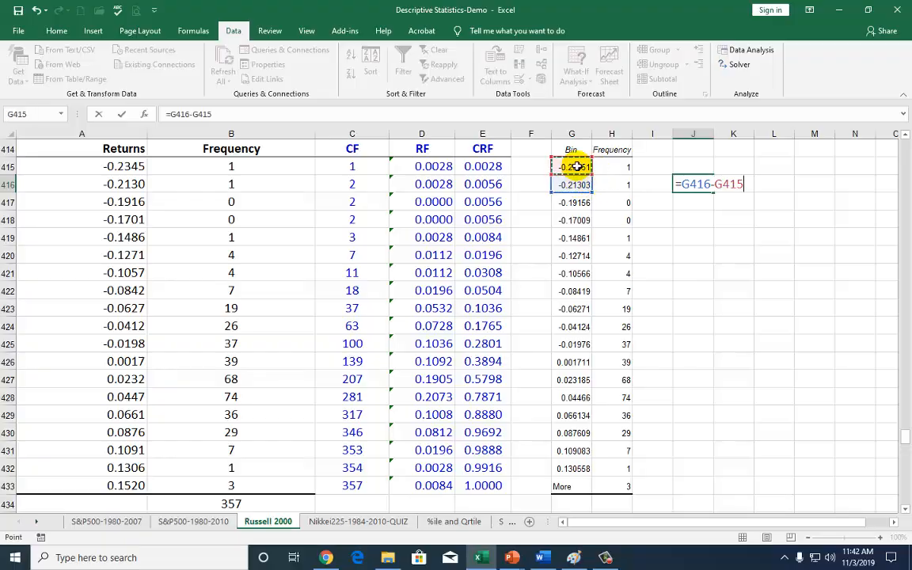
{"action": "key", "text": "Return"}
{"action": "key", "text": "Up"}
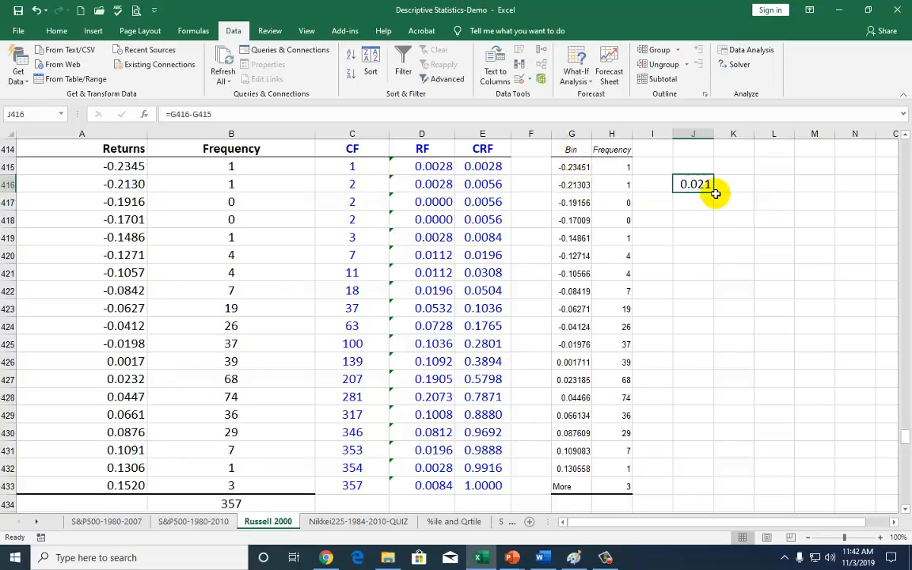
Fill the bin-width formula down to J432 and replace the More label in G433 with the formula =G432+J432
{"action": "left_click_drag", "start_coordinate": [715, 191], "coordinate": [717, 471]}
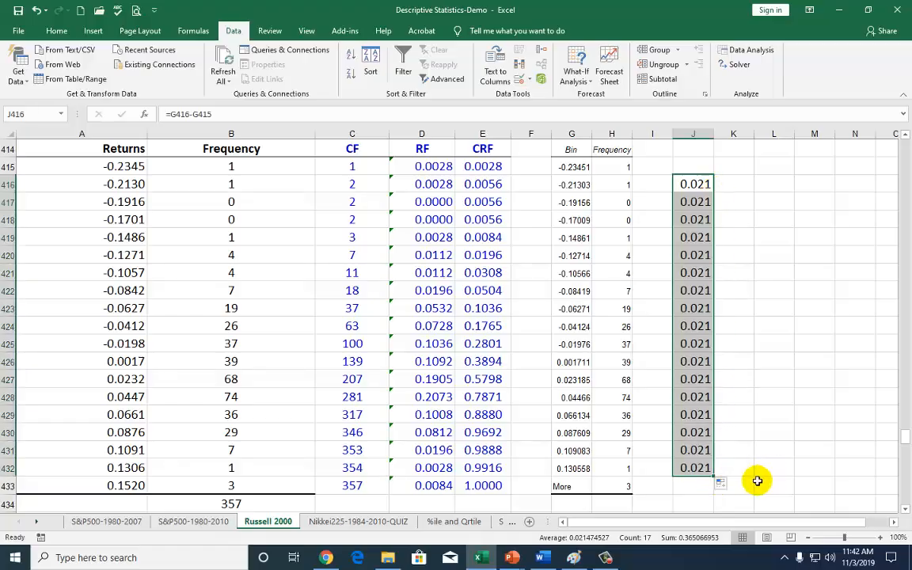
{"action": "left_click", "coordinate": [571, 487]}
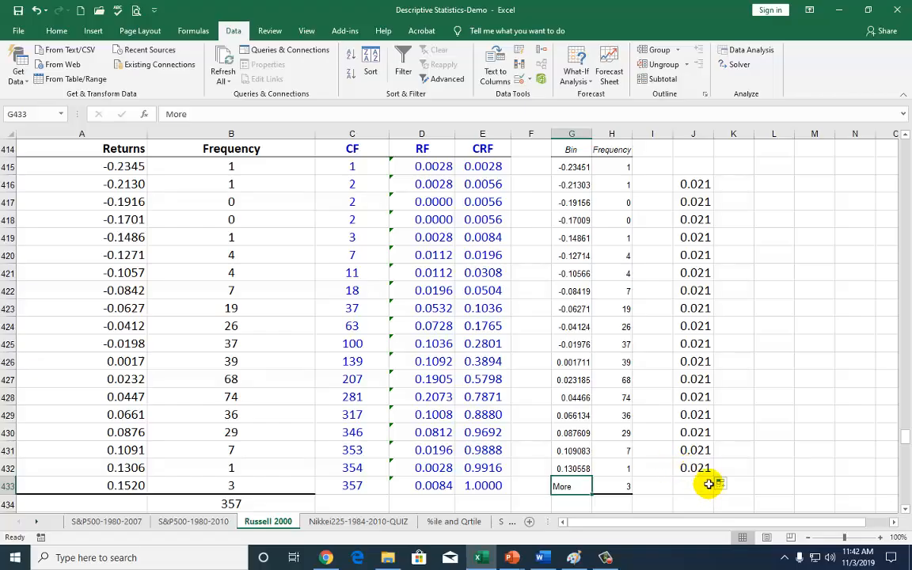
{"action": "type", "text": "="}
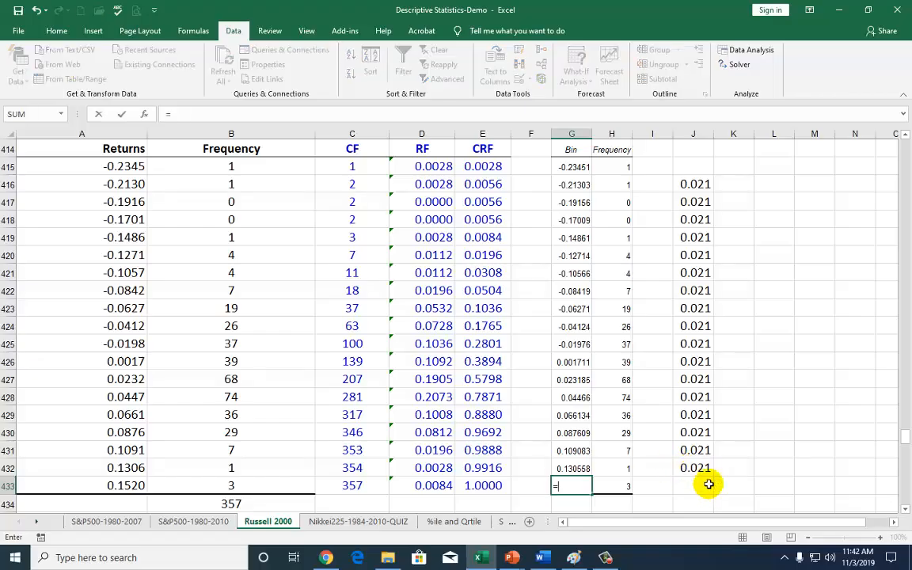
{"action": "left_click", "coordinate": [581, 467]}
{"action": "type", "text": "+"}
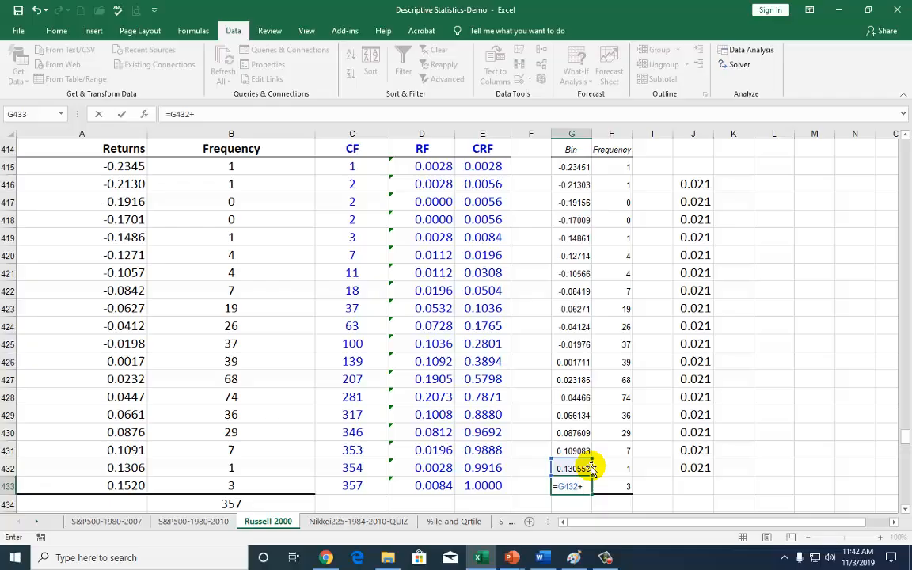
{"action": "left_click", "coordinate": [694, 468]}
{"action": "key", "text": "ctrl+Return"}
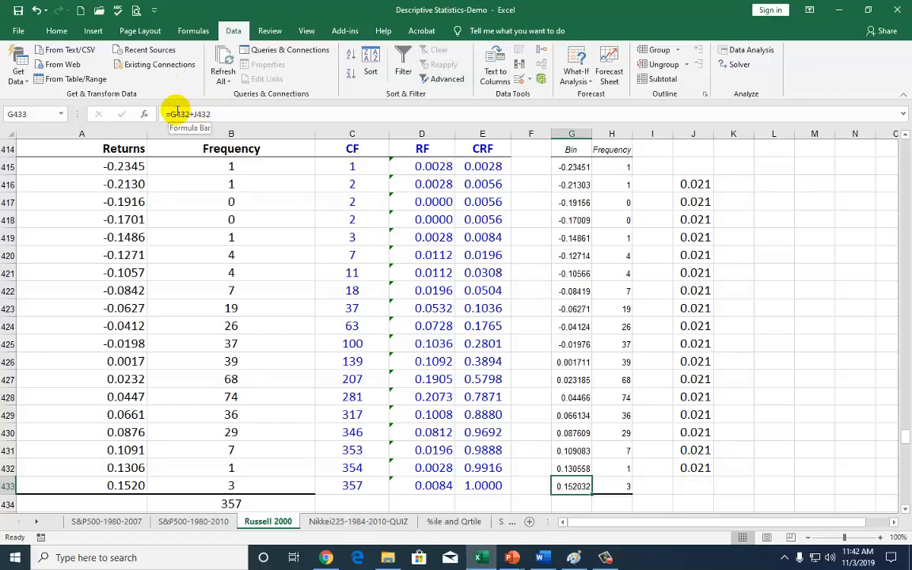
Check the contents of the bin cells in column G and replace the formula in G433 with its pasted value
{"action": "left_click", "coordinate": [576, 467]}
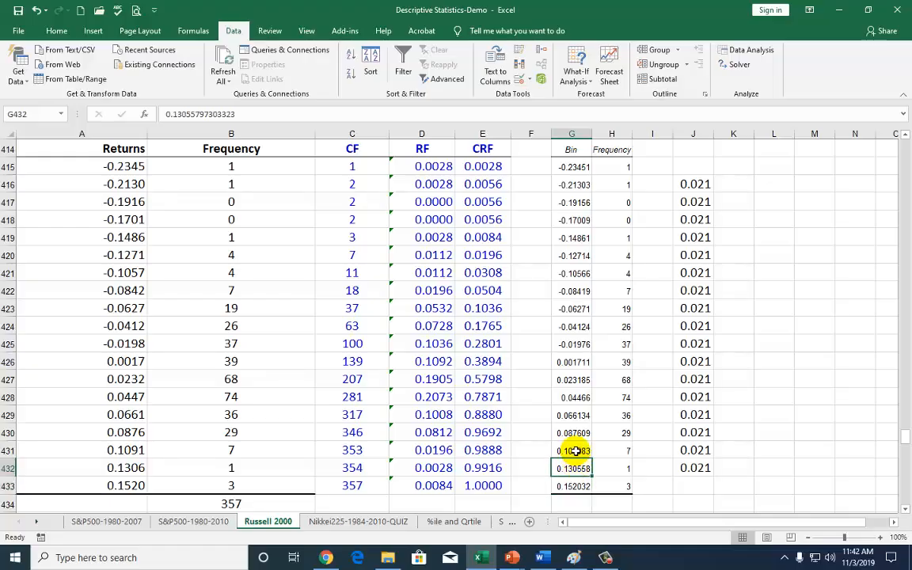
{"action": "left_click", "coordinate": [572, 432]}
{"action": "left_click", "coordinate": [571, 414]}
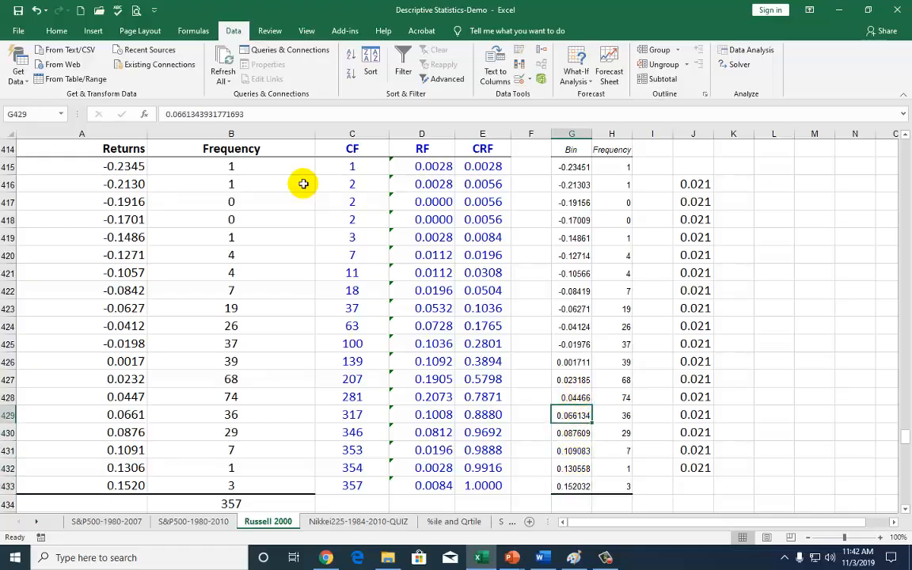
{"action": "left_click", "coordinate": [572, 361]}
{"action": "left_click", "coordinate": [571, 291]}
{"action": "left_click", "coordinate": [584, 409]}
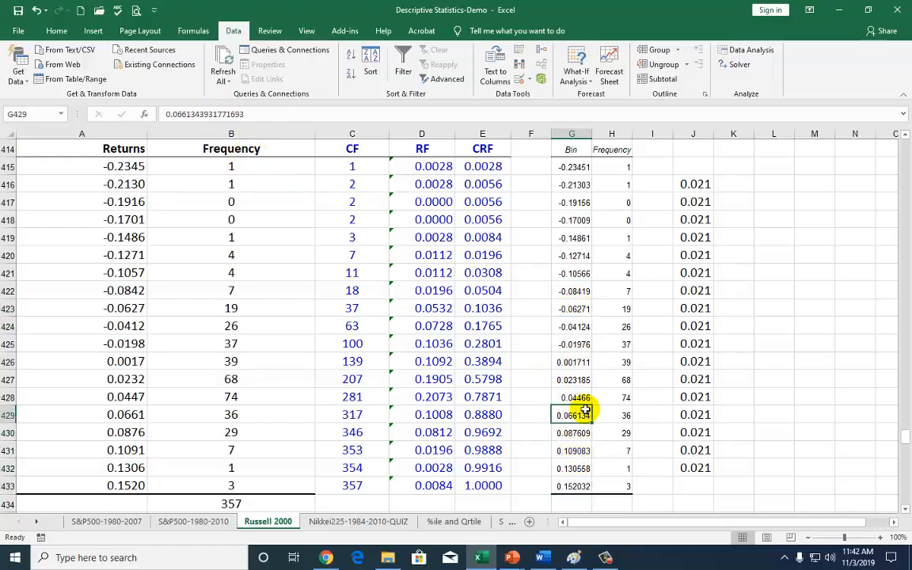
{"action": "left_click", "coordinate": [580, 486]}
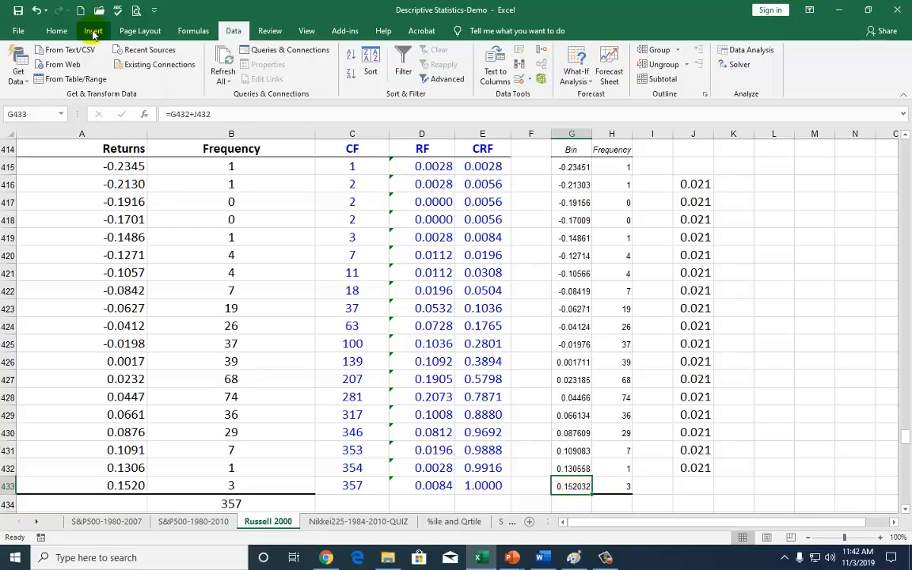
{"action": "left_click", "coordinate": [54, 31]}
{"action": "left_click", "coordinate": [47, 64]}
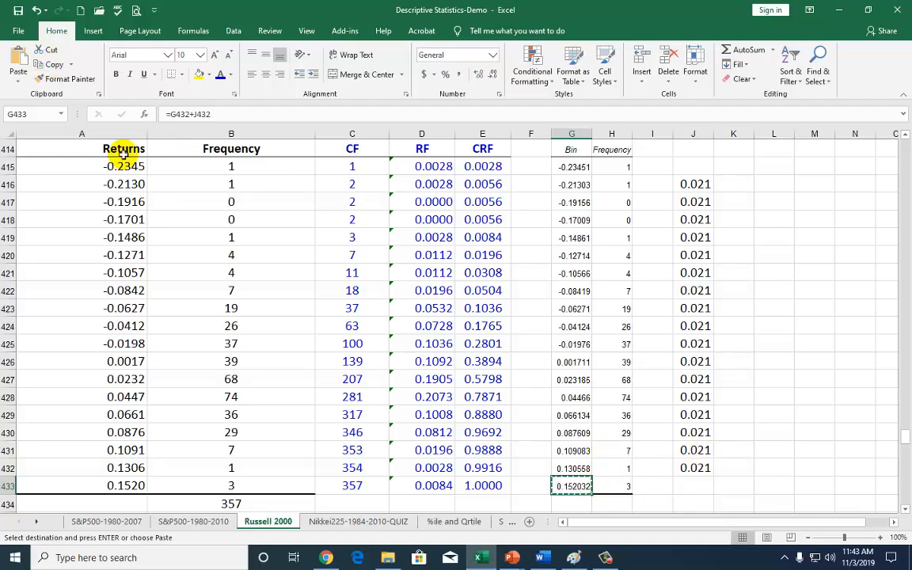
{"action": "left_click", "coordinate": [19, 85]}
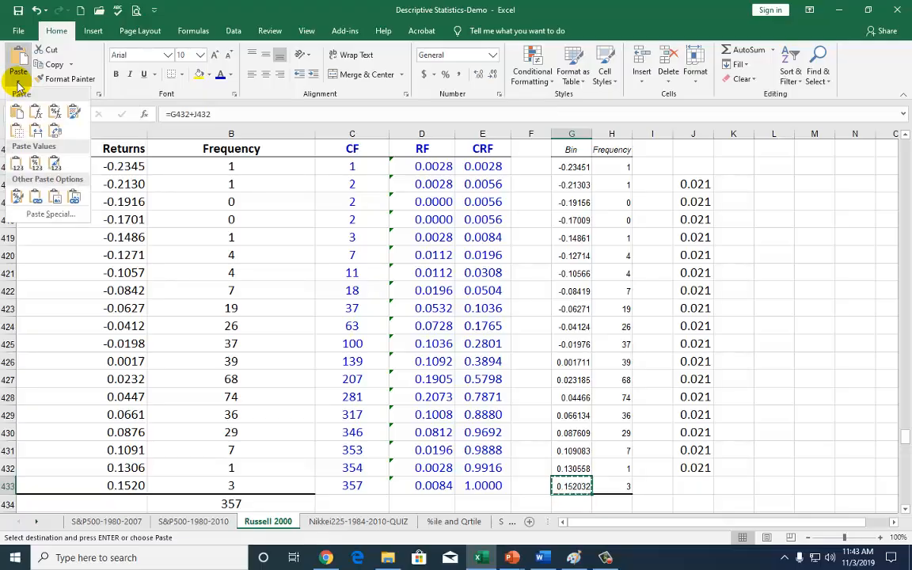
{"action": "left_click", "coordinate": [33, 162]}
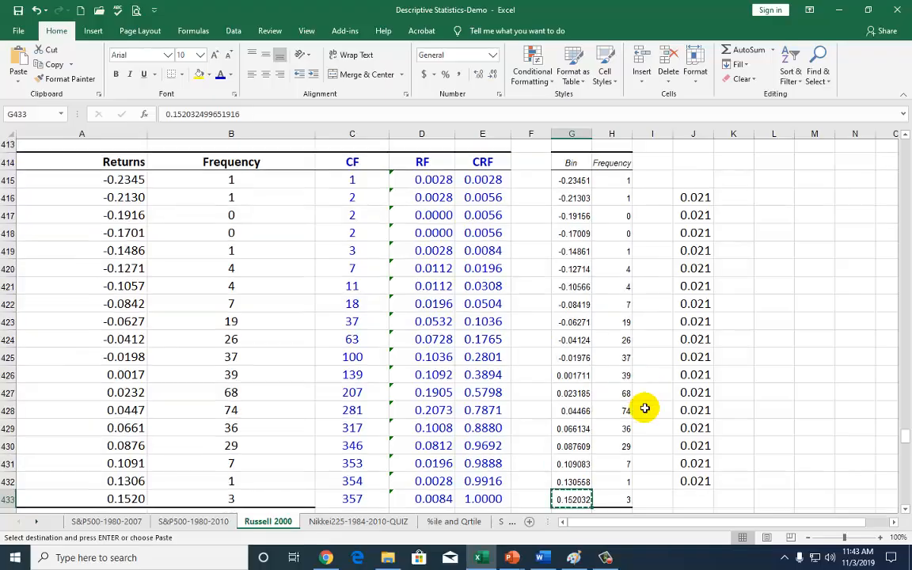
Clear the existing entries in C415:E433 under the CF, RF and CRF headers
{"action": "scroll", "coordinate": [643, 407], "scroll_direction": "up", "scroll_amount": 1}
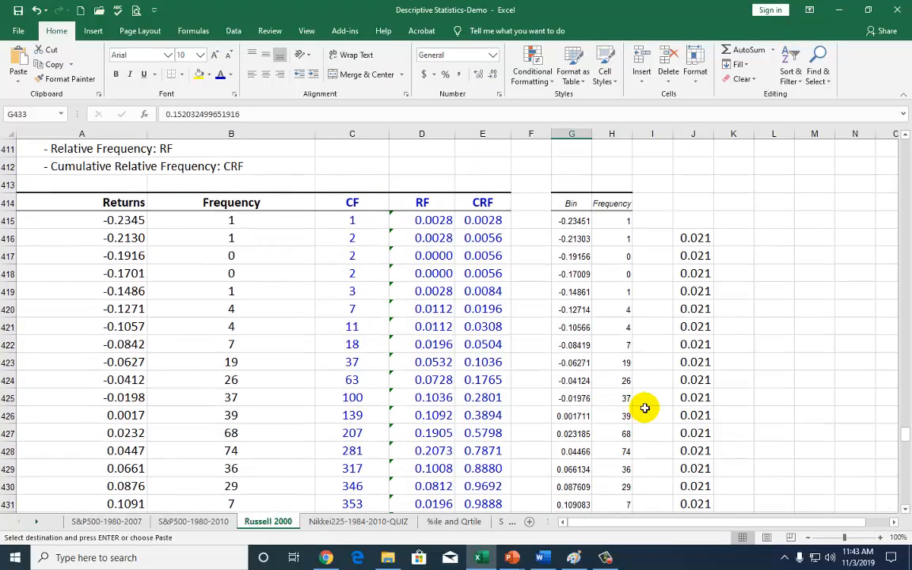
{"action": "left_click", "coordinate": [351, 203]}
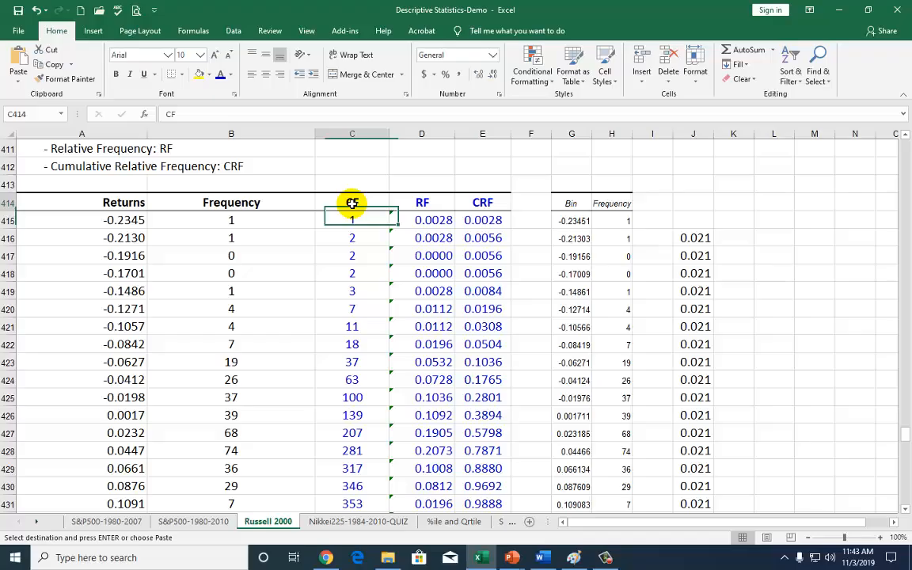
{"action": "left_click", "coordinate": [422, 204]}
{"action": "left_click", "coordinate": [484, 204]}
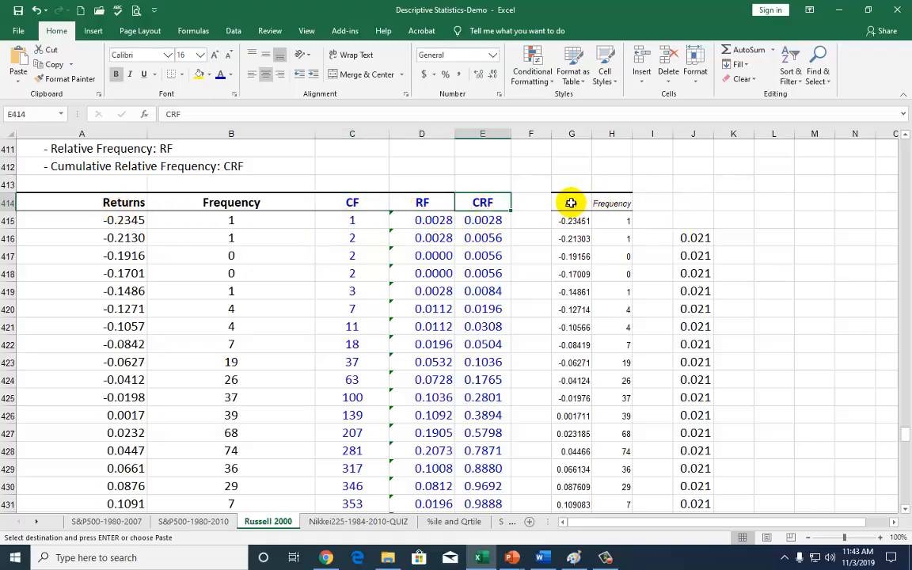
{"action": "left_click_drag", "start_coordinate": [571, 203], "coordinate": [624, 397]}
{"action": "left_click_drag", "start_coordinate": [102, 200], "coordinate": [234, 509]}
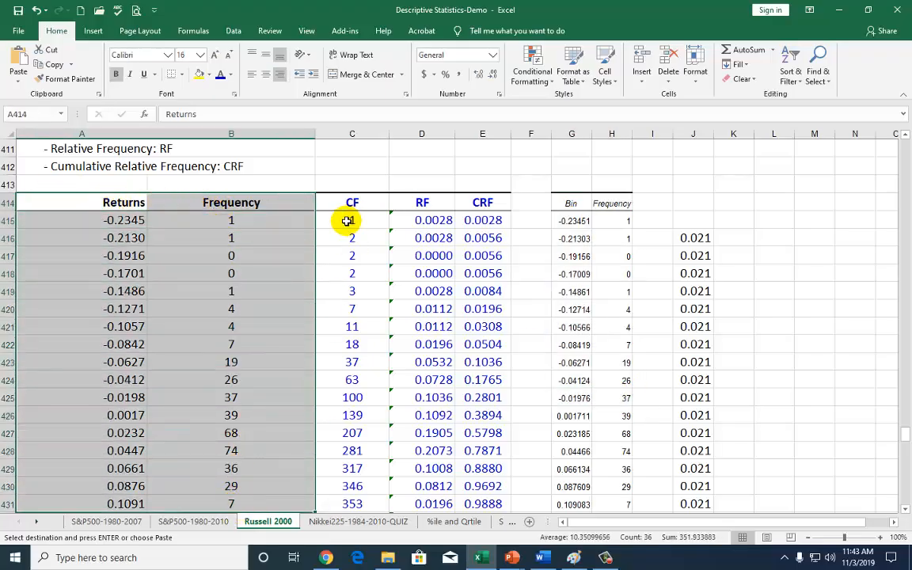
{"action": "left_click_drag", "start_coordinate": [347, 221], "coordinate": [473, 277]}
{"action": "key", "text": "ctrl+shift+Down"}
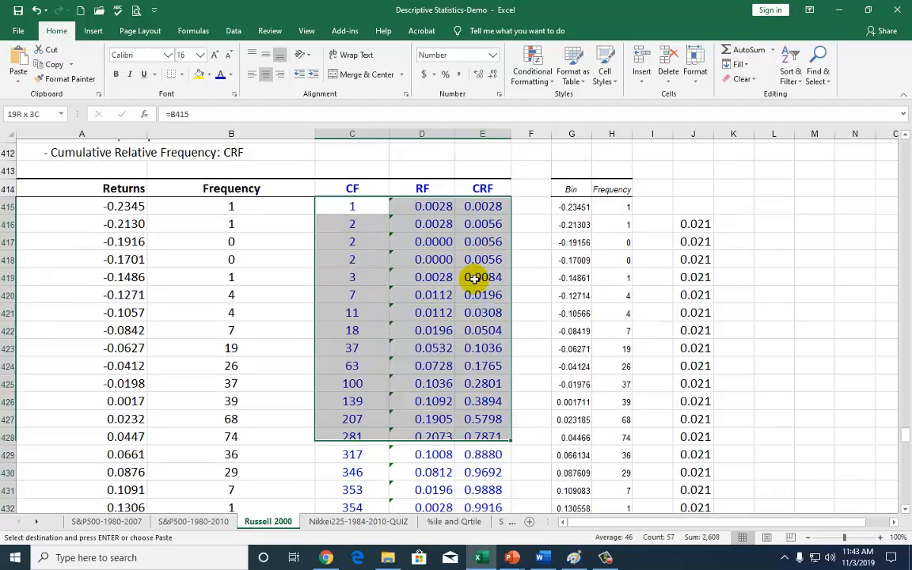
{"action": "key", "text": "Delete"}
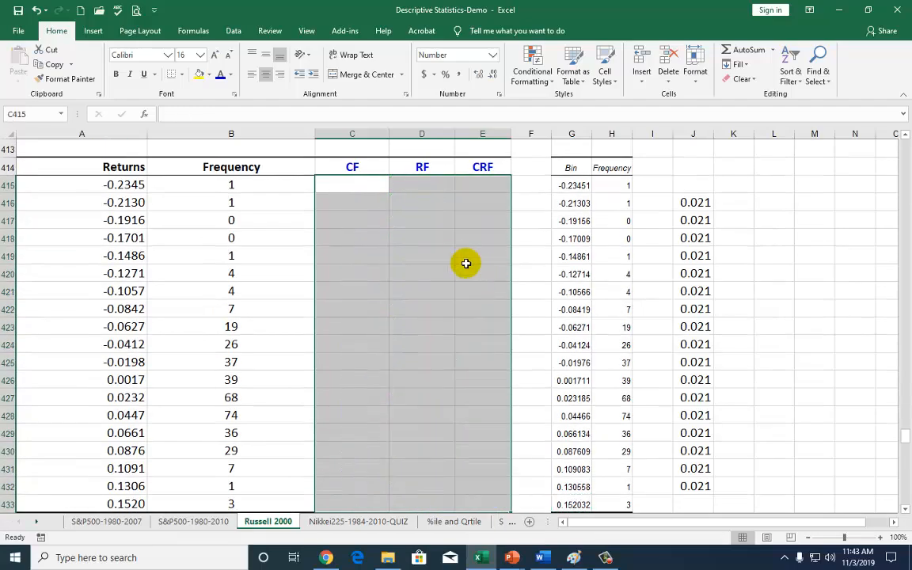
Start the cumulative frequency column in C415 with the formula =B415
{"action": "left_click", "coordinate": [351, 186]}
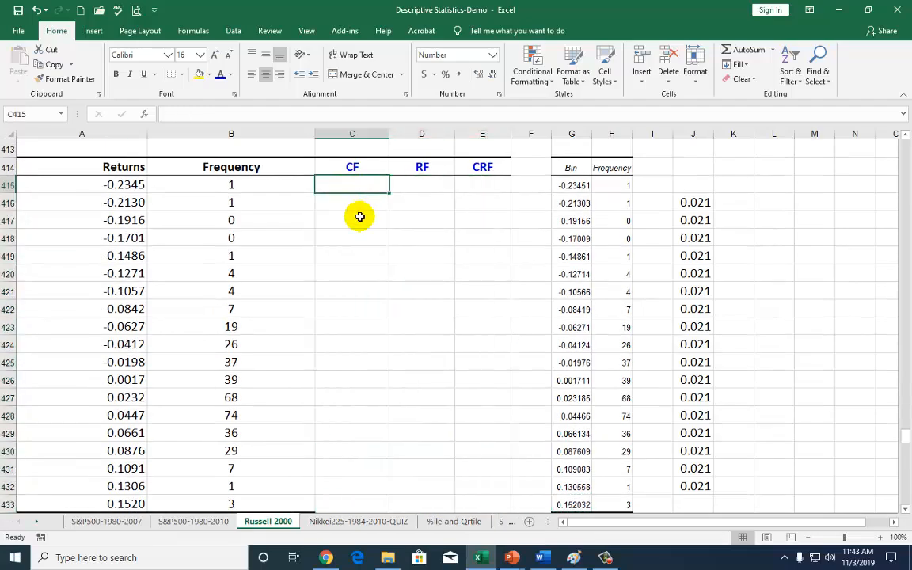
{"action": "type", "text": "="}
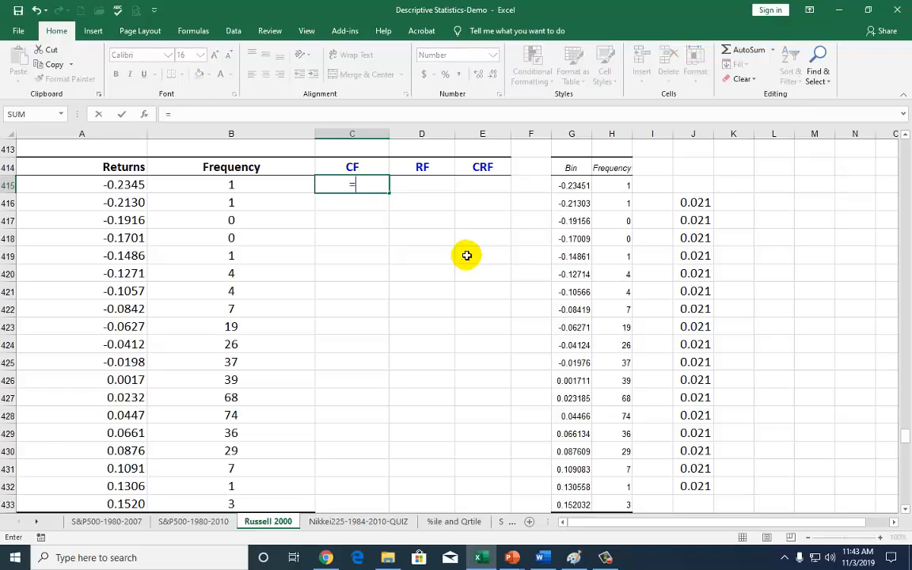
{"action": "left_click", "coordinate": [242, 187]}
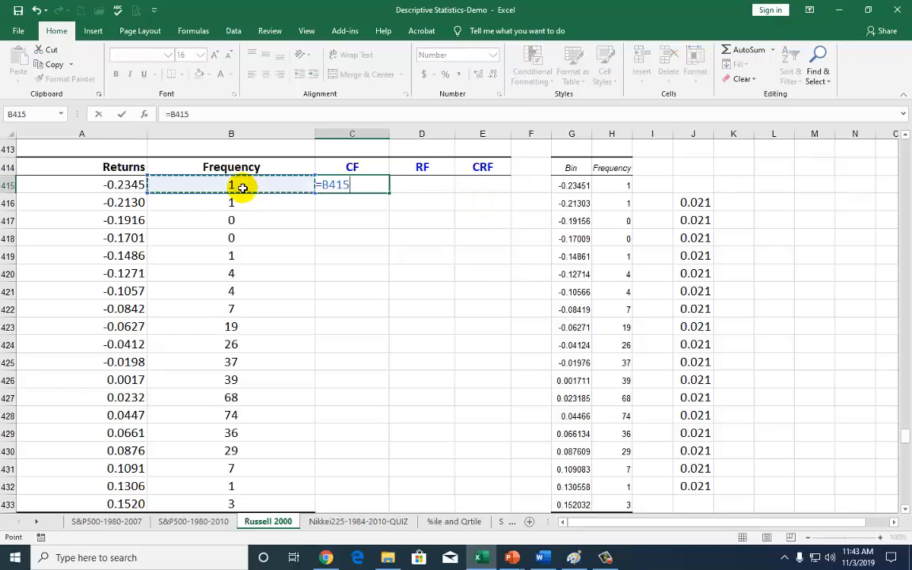
{"action": "key", "text": "Return"}
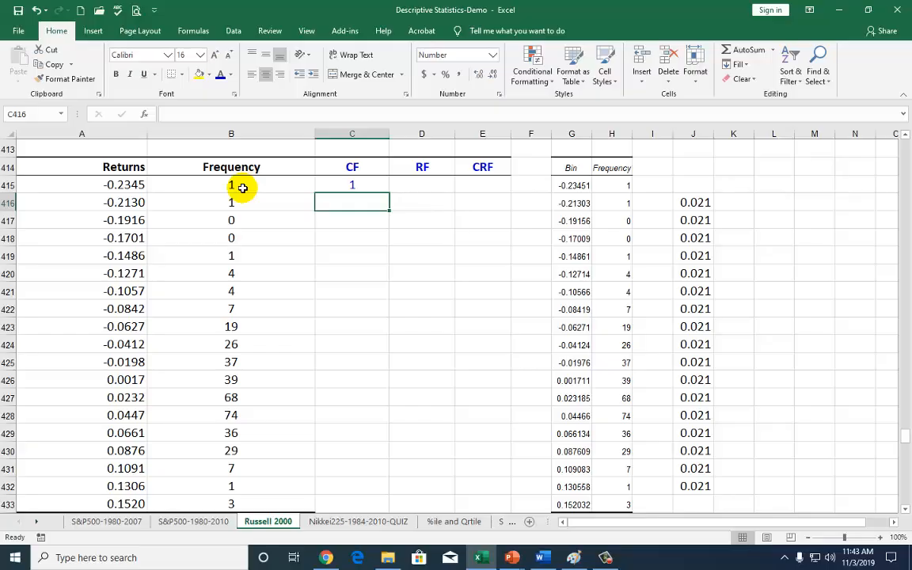
Enter =C415+B416 in C416, fill it down to C433, and check the last cumulative frequency against the total in B434
{"action": "type", "text": "="}
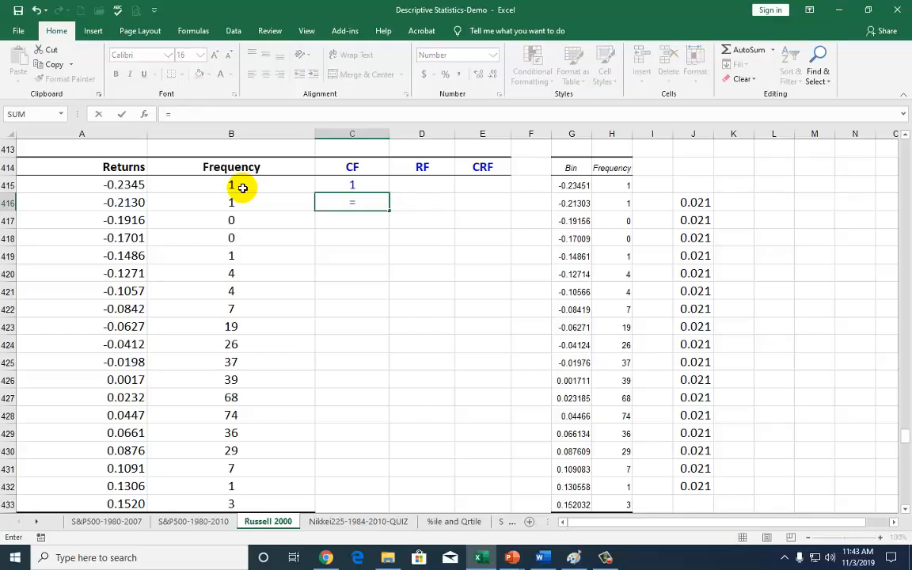
{"action": "left_click", "coordinate": [348, 183]}
{"action": "type", "text": "+"}
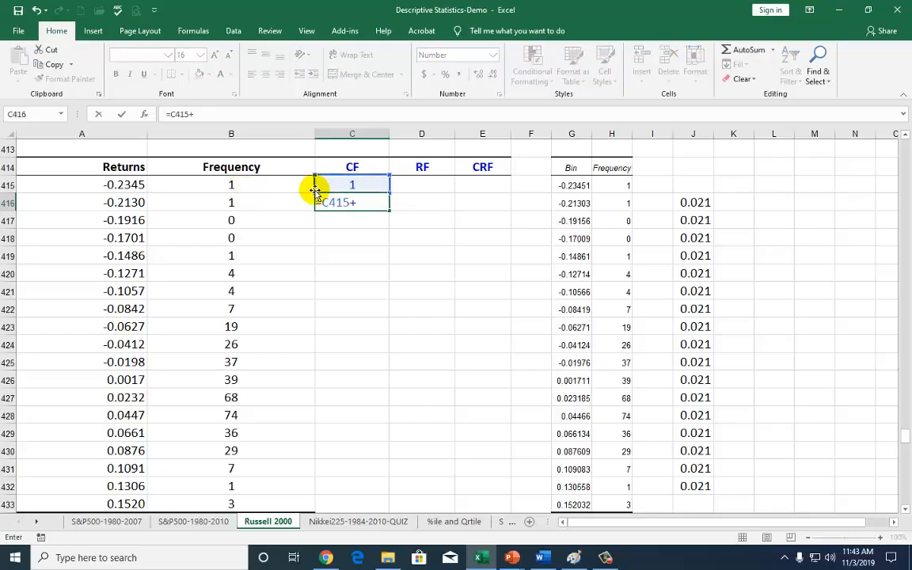
{"action": "left_click", "coordinate": [255, 203]}
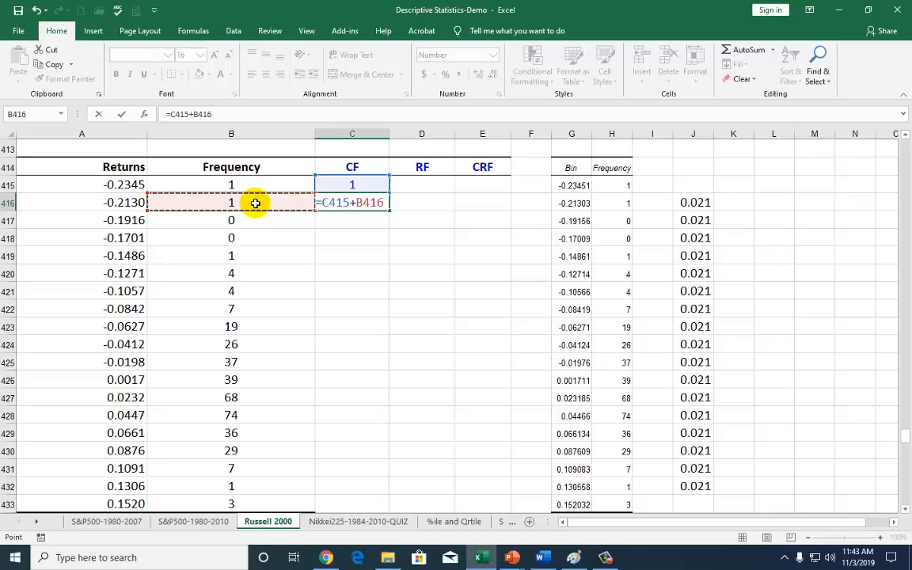
{"action": "key", "text": "Return"}
{"action": "key", "text": "Up"}
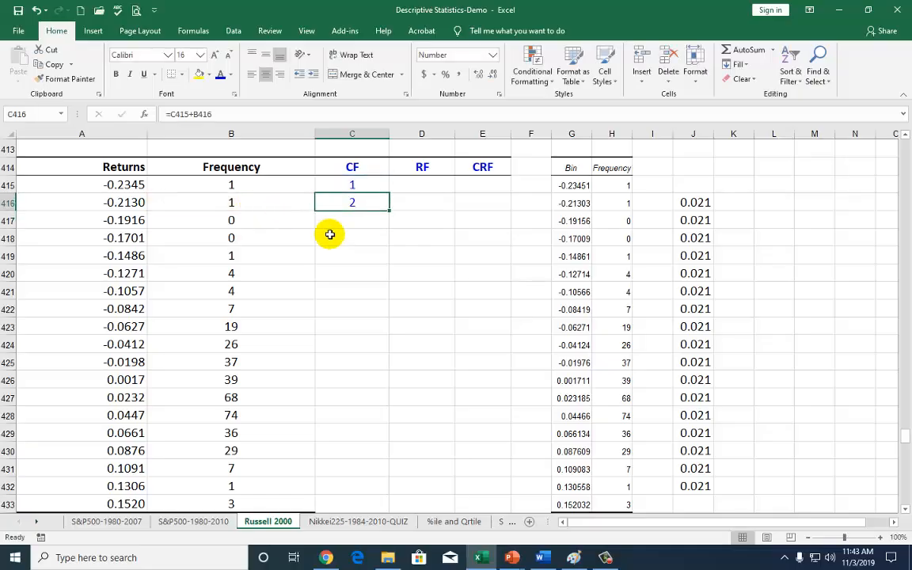
{"action": "double_click", "coordinate": [390, 211]}
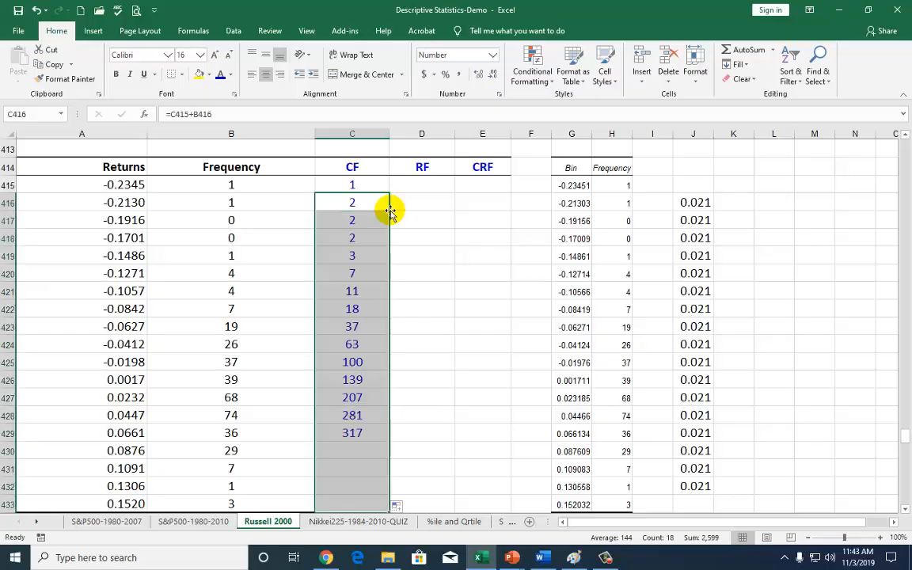
{"action": "scroll", "coordinate": [360, 325], "scroll_direction": "down", "scroll_amount": 2}
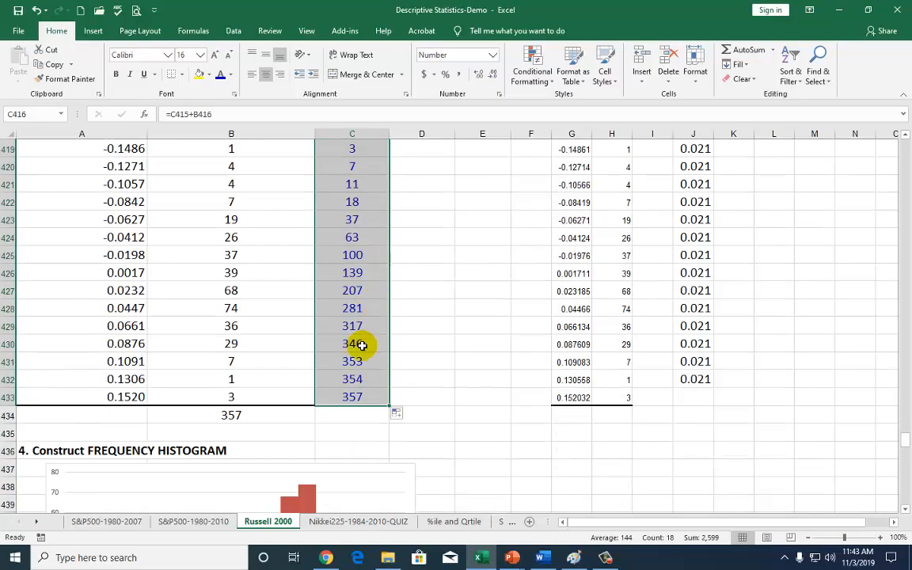
{"action": "left_click", "coordinate": [353, 398]}
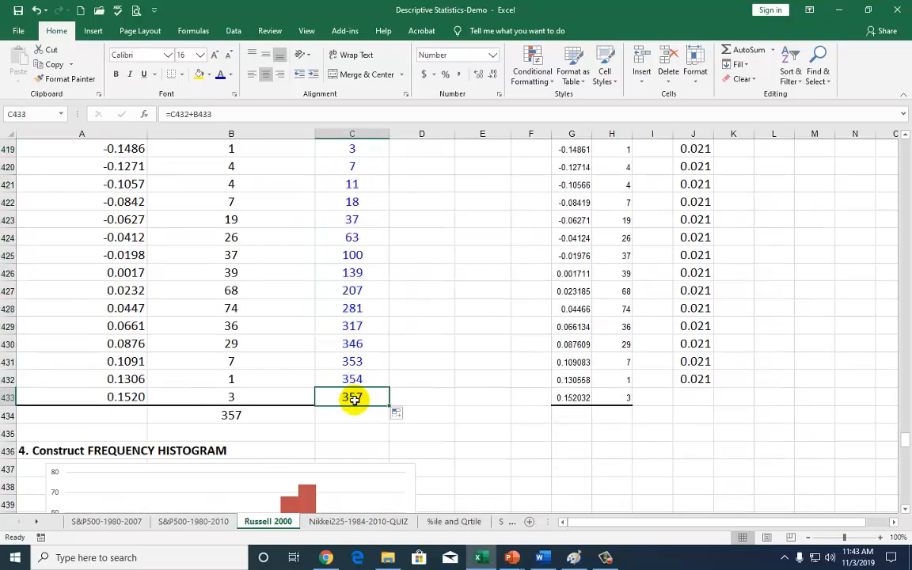
{"action": "left_click", "coordinate": [230, 416]}
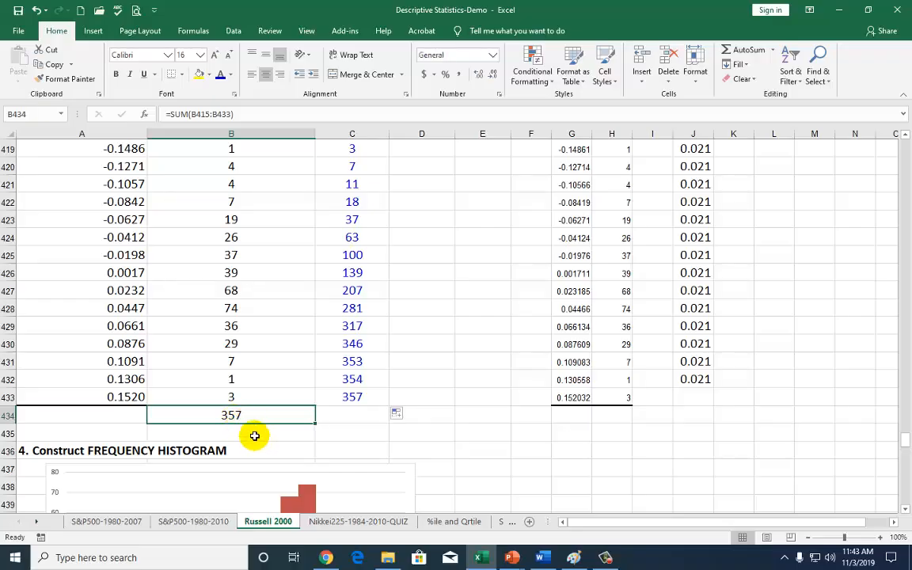
Start the relative frequency column by entering the formula =B415/B434 in D415
{"action": "scroll", "coordinate": [419, 405], "scroll_direction": "up", "scroll_amount": 2}
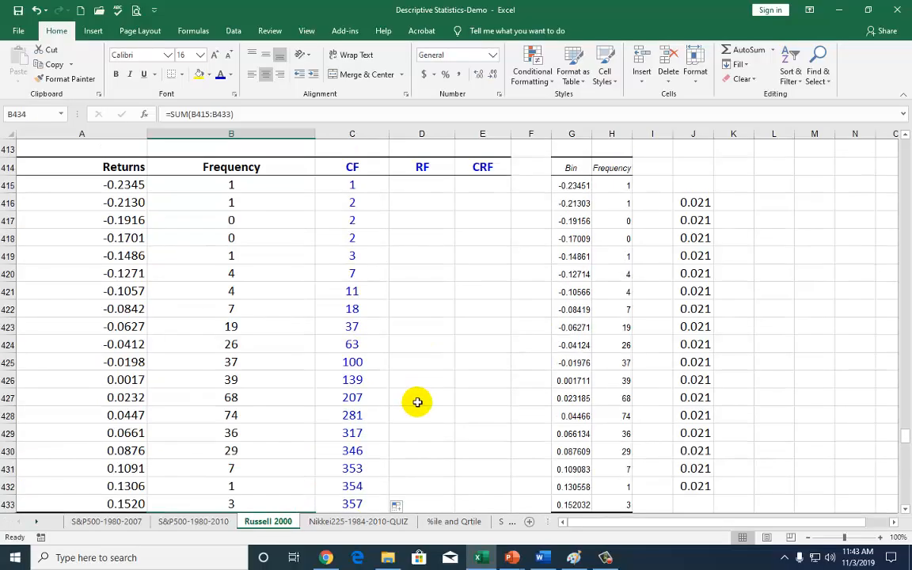
{"action": "left_click", "coordinate": [428, 184]}
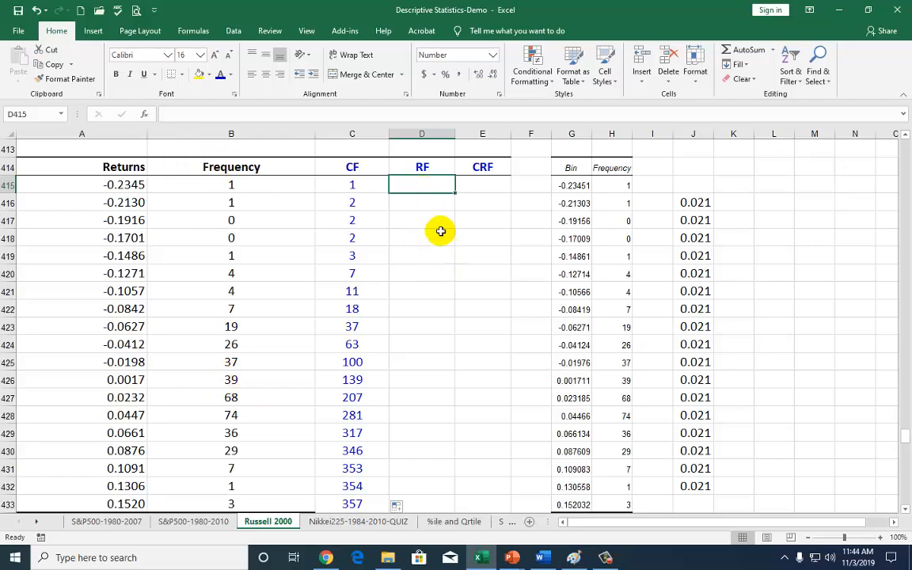
{"action": "type", "text": "="}
{"action": "left_click", "coordinate": [248, 184]}
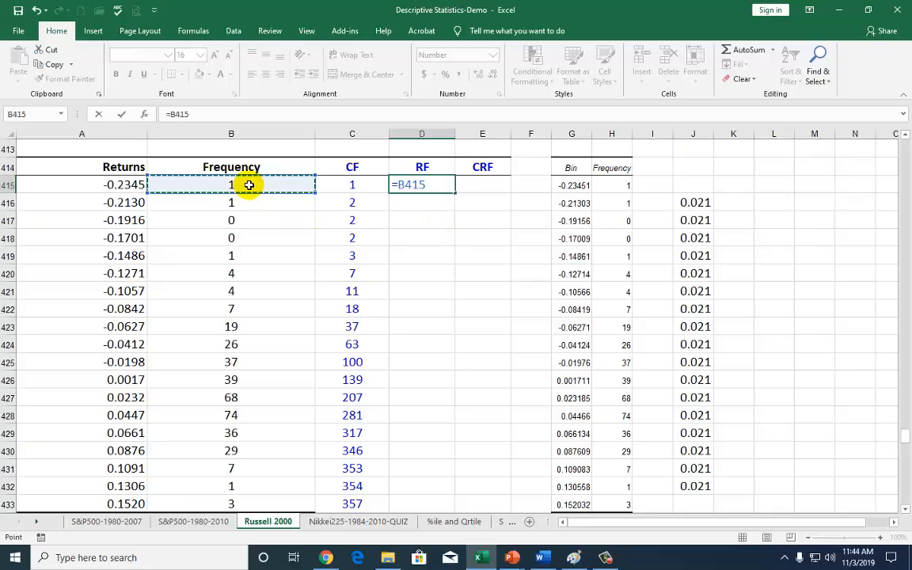
{"action": "type", "text": "/"}
{"action": "scroll", "coordinate": [214, 313], "scroll_direction": "down", "scroll_amount": 1}
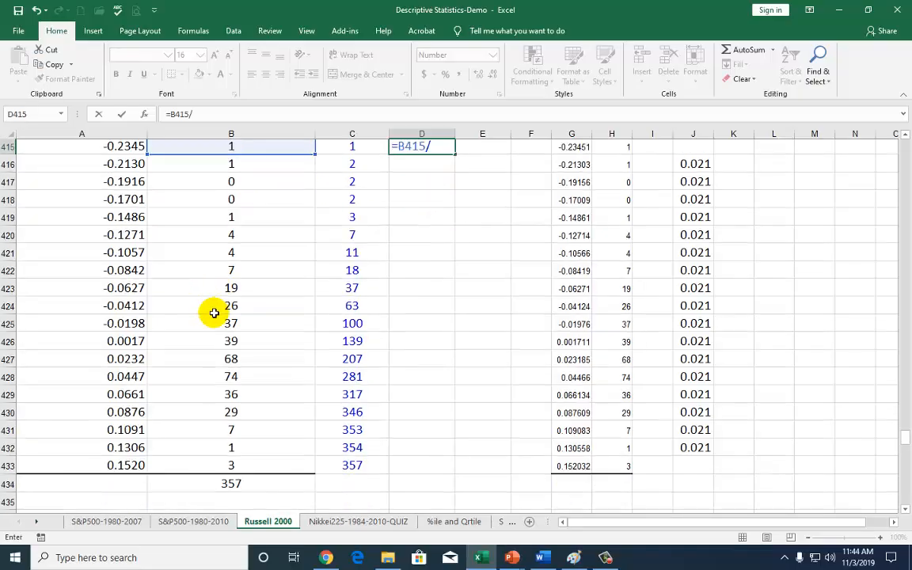
{"action": "scroll", "coordinate": [214, 313], "scroll_direction": "down", "scroll_amount": 1}
{"action": "left_click", "coordinate": [233, 468]}
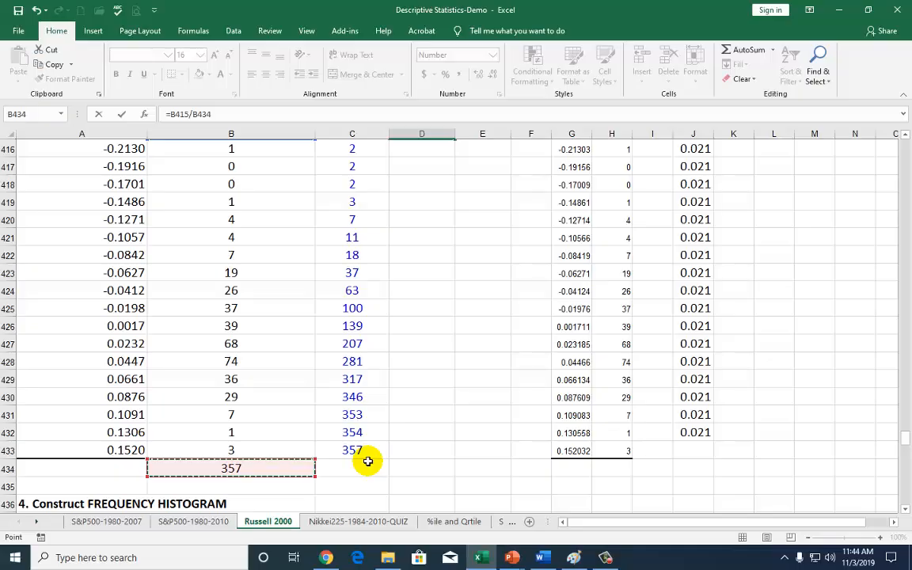
{"action": "key", "text": "Return"}
{"action": "scroll", "coordinate": [413, 393], "scroll_direction": "up", "scroll_amount": 1}
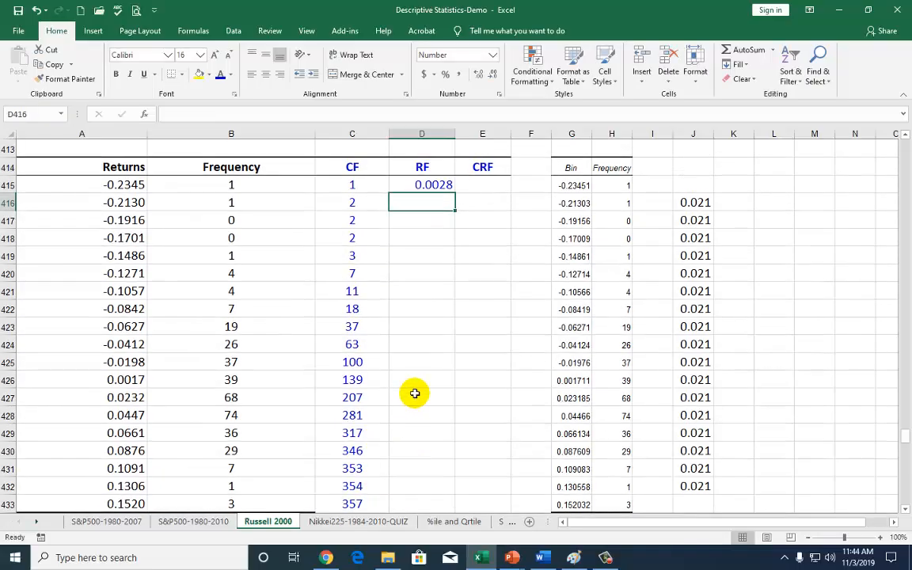
Make the total reference absolute so D415 reads =B415/$B$434, fill it down to D433, and spot-check the copied formulas
{"action": "left_click", "coordinate": [442, 185]}
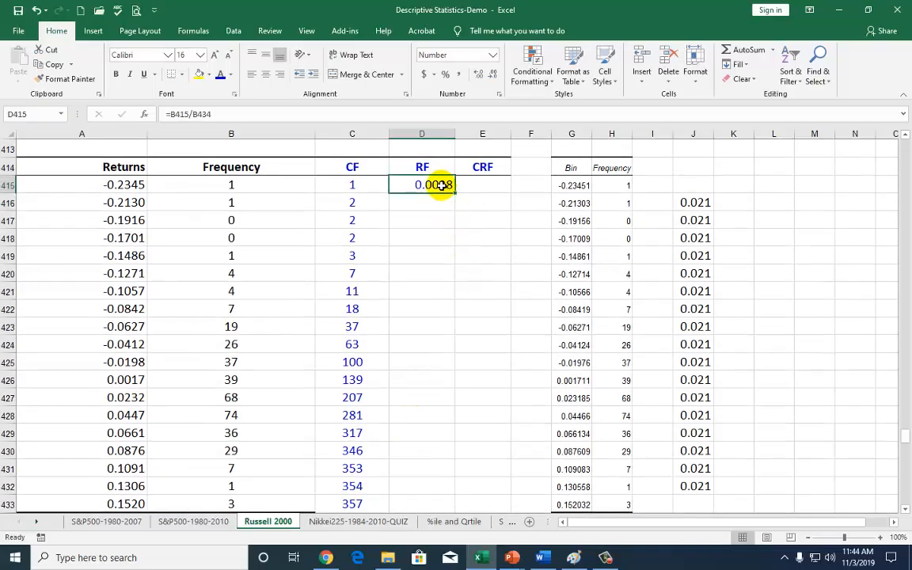
{"action": "left_click", "coordinate": [203, 114]}
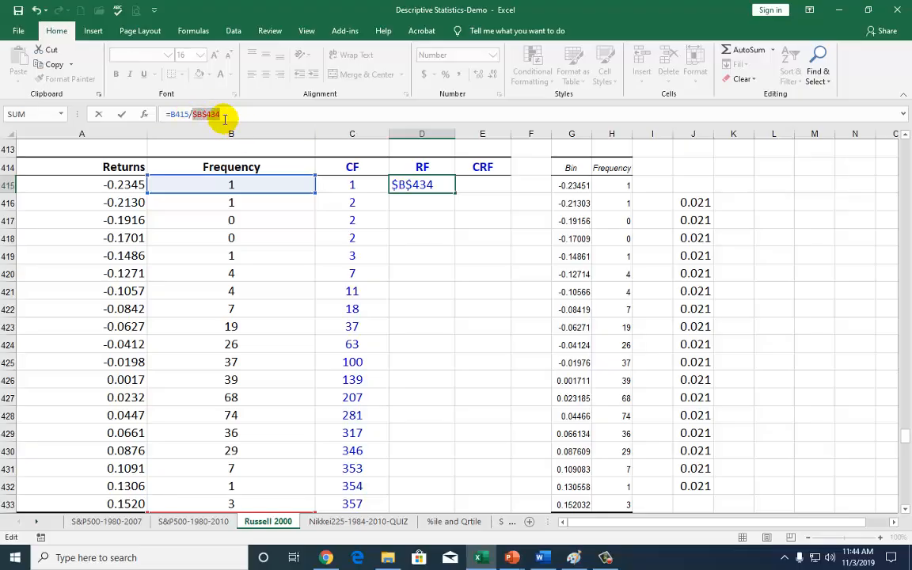
{"action": "key", "text": "Return"}
{"action": "key", "text": "Up"}
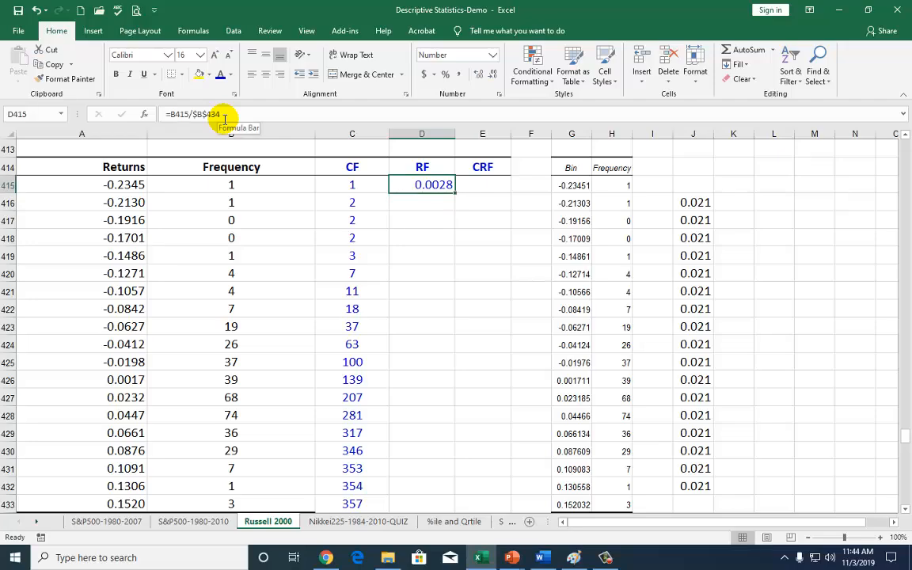
{"action": "double_click", "coordinate": [456, 193]}
{"action": "scroll", "coordinate": [456, 315], "scroll_direction": "down", "scroll_amount": 2}
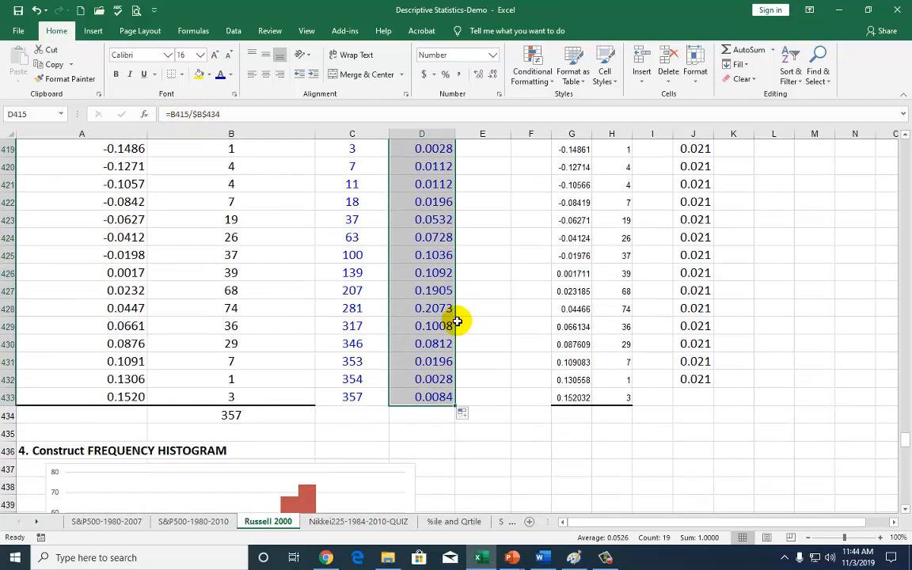
{"action": "left_click", "coordinate": [442, 396]}
{"action": "left_click", "coordinate": [434, 361]}
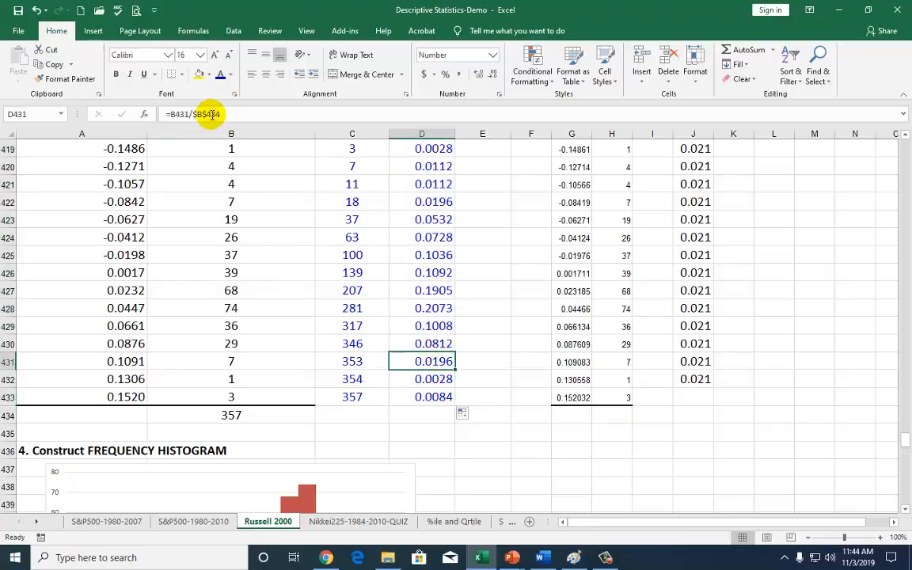
{"action": "left_click", "coordinate": [428, 326]}
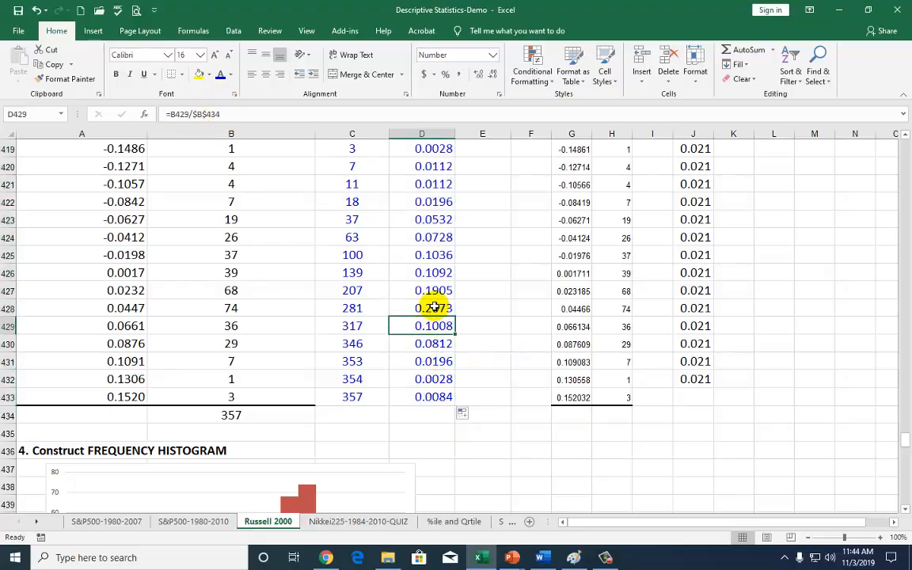
{"action": "left_click", "coordinate": [427, 219]}
Start the cumulative relative frequency column in E415 with the formula =D415
{"action": "scroll", "coordinate": [448, 261], "scroll_direction": "up", "scroll_amount": 2}
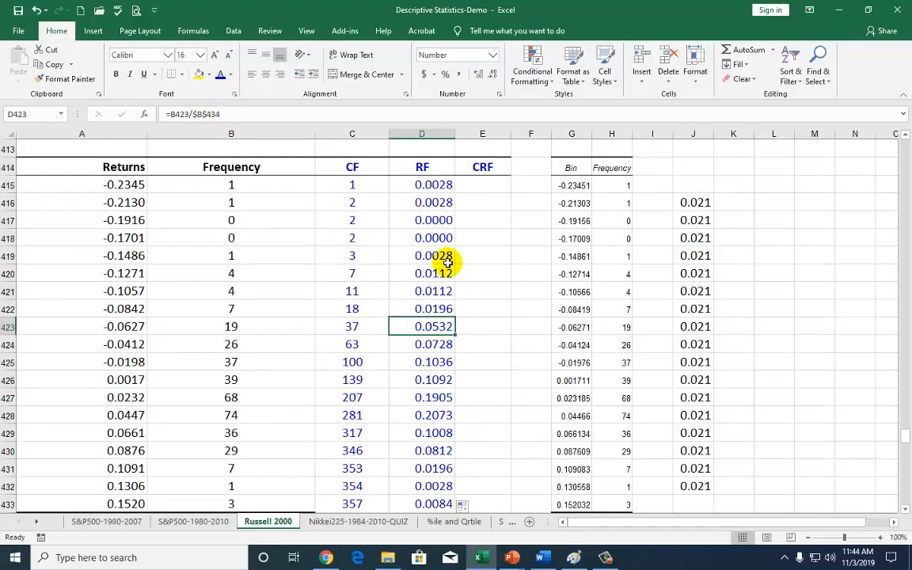
{"action": "left_click", "coordinate": [487, 187]}
{"action": "type", "text": "="}
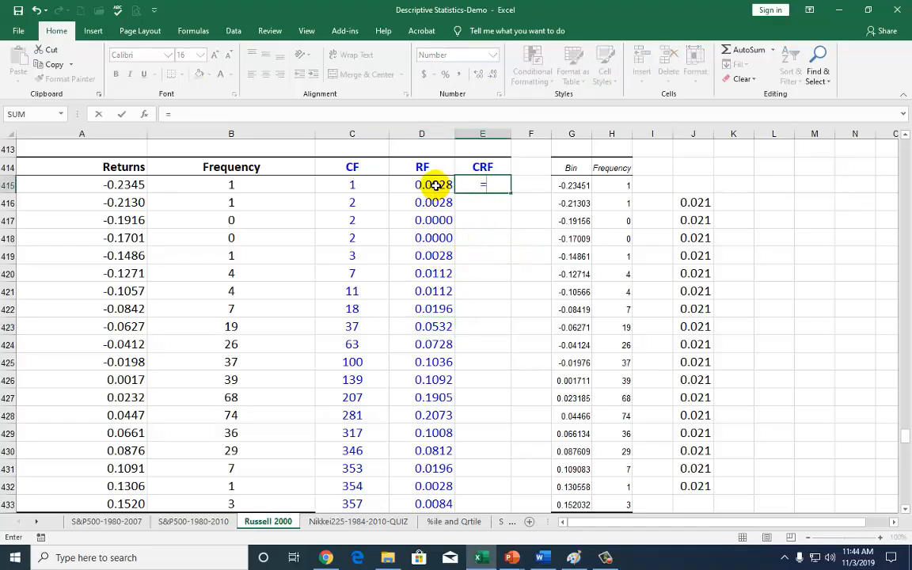
{"action": "left_click", "coordinate": [436, 185]}
{"action": "key", "text": "Return"}
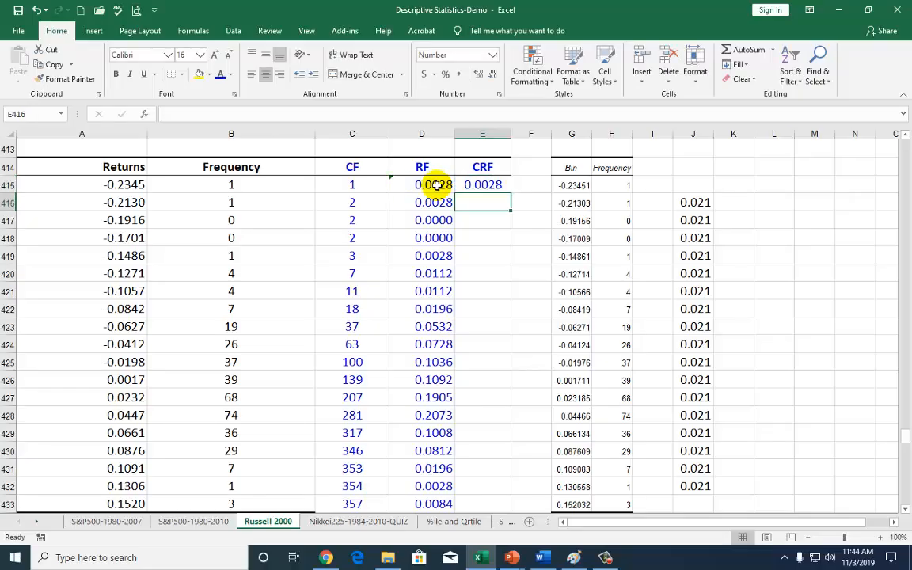
Enter =E415+D416 in E416, fill it down to E433, and check the last cumulative relative frequency
{"action": "type", "text": "="}
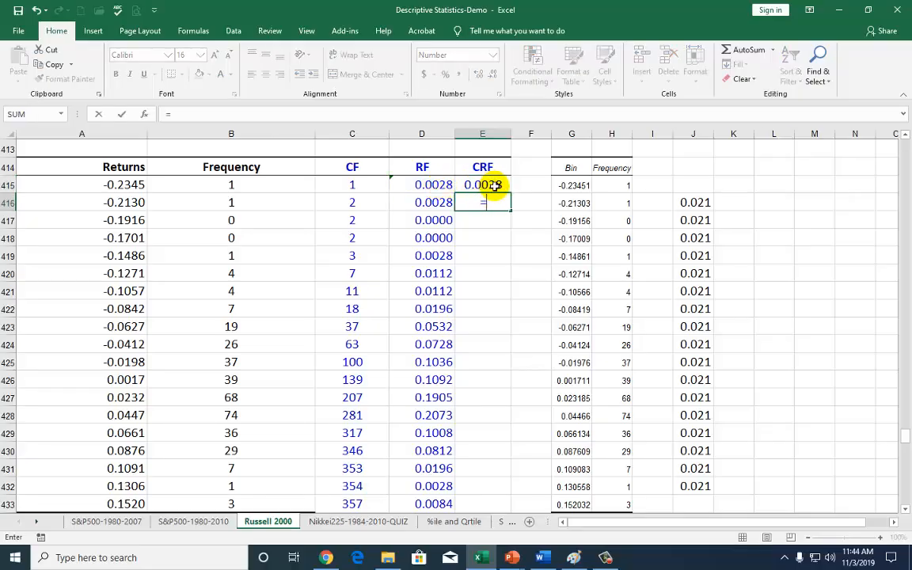
{"action": "left_click", "coordinate": [491, 185]}
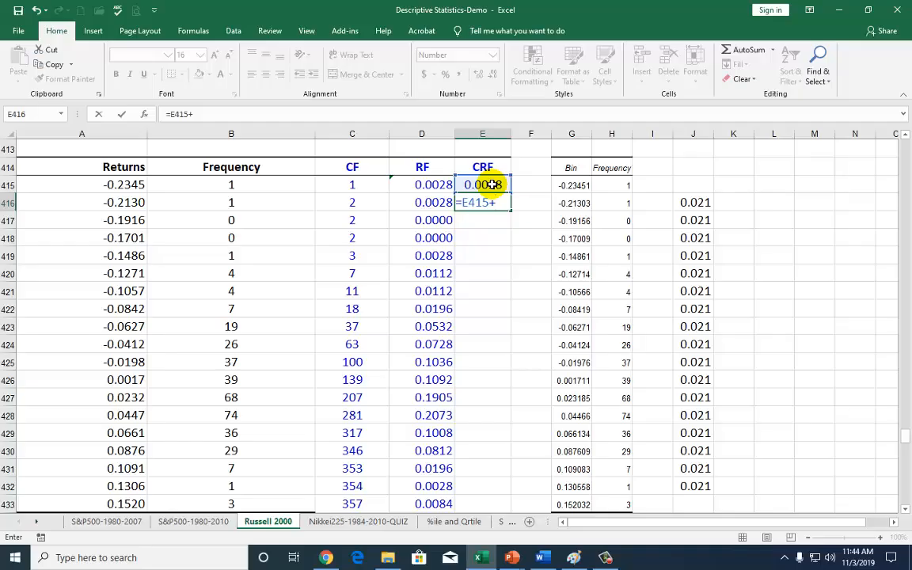
{"action": "left_click", "coordinate": [438, 203]}
{"action": "key", "text": "Return"}
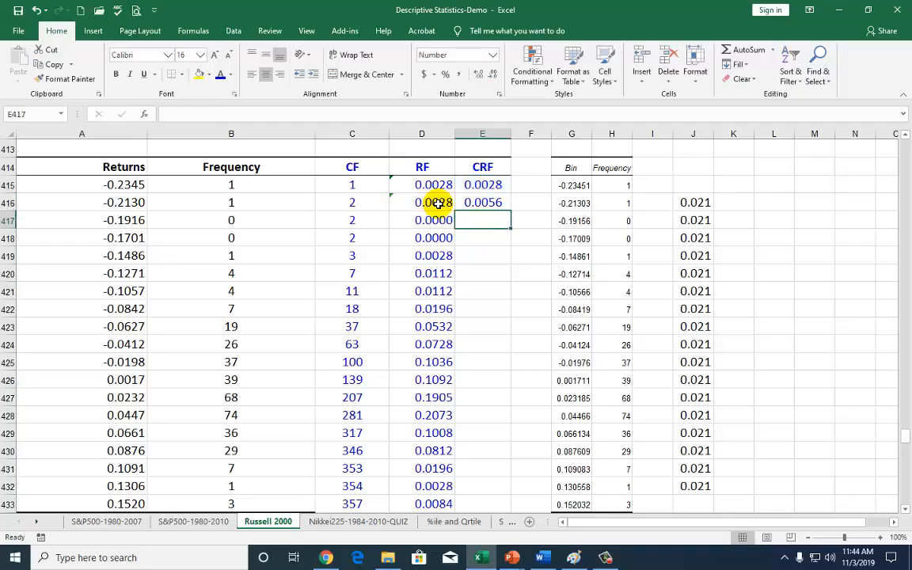
{"action": "key", "text": "Up"}
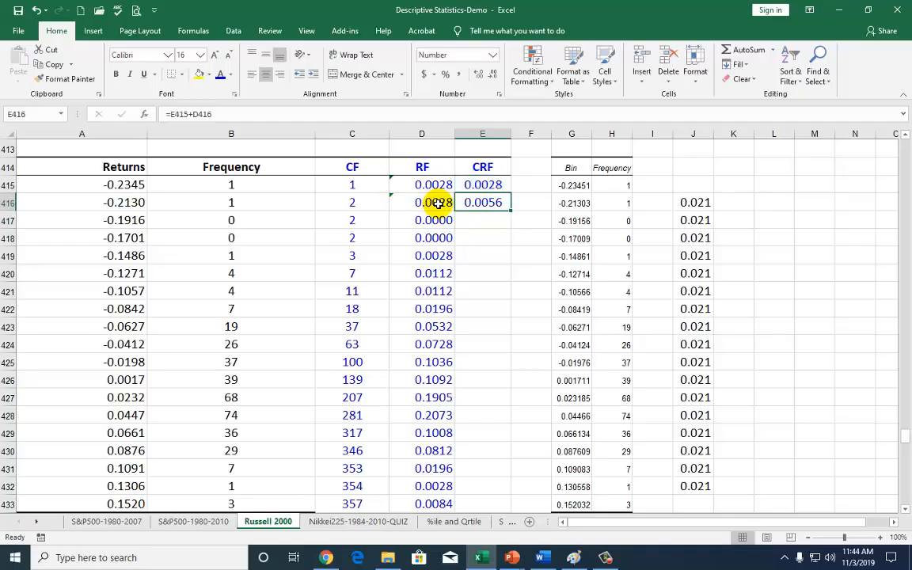
{"action": "double_click", "coordinate": [511, 212]}
{"action": "scroll", "coordinate": [513, 333], "scroll_direction": "down", "scroll_amount": 1}
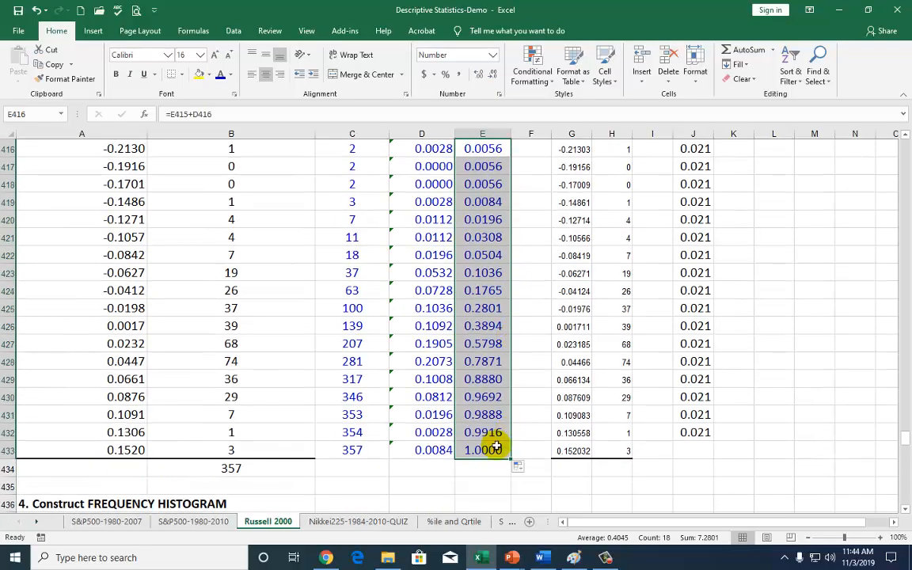
{"action": "left_click", "coordinate": [488, 451]}
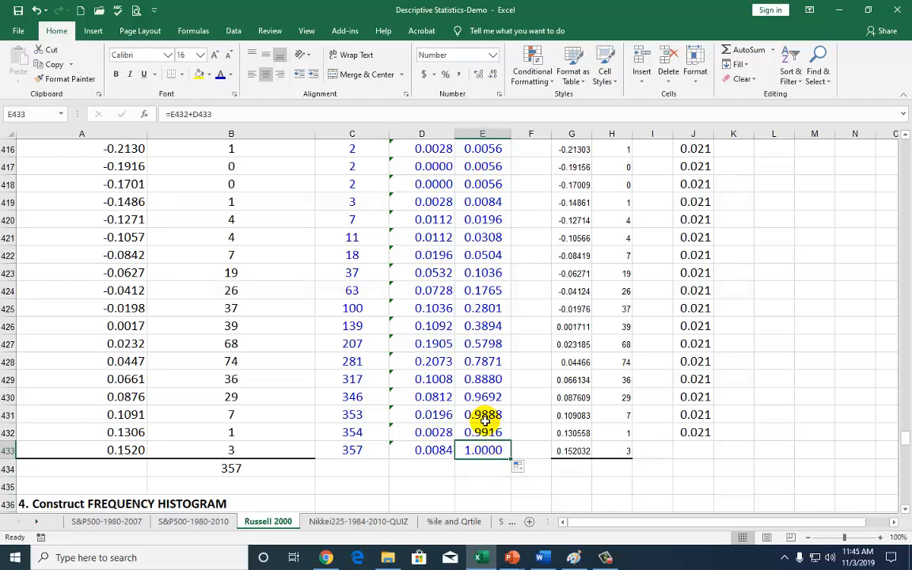
Look at the existing frequency histogram below the table and highlight the Frequency and RF columns
{"action": "scroll", "coordinate": [486, 420], "scroll_direction": "down", "scroll_amount": 4}
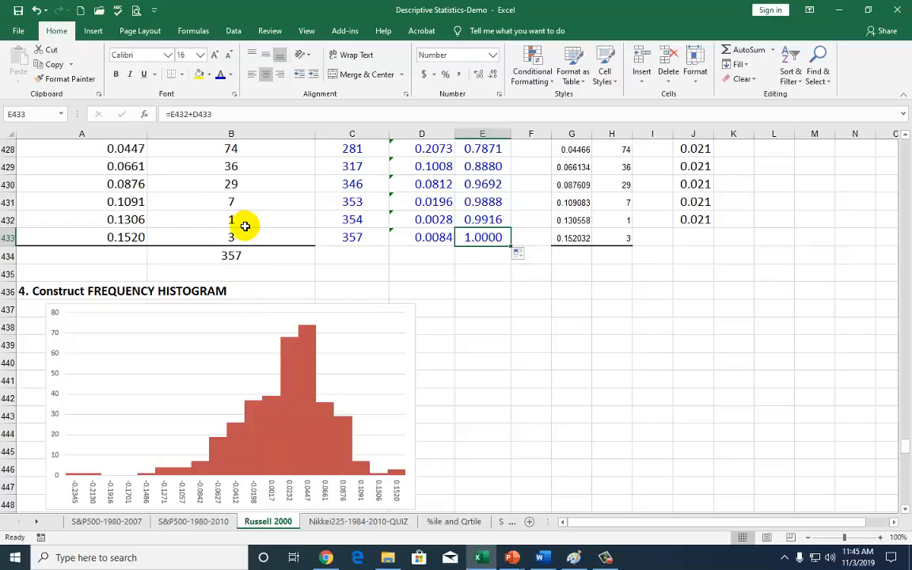
{"action": "scroll", "coordinate": [245, 226], "scroll_direction": "up", "scroll_amount": 6}
{"action": "left_click_drag", "start_coordinate": [244, 219], "coordinate": [231, 504]}
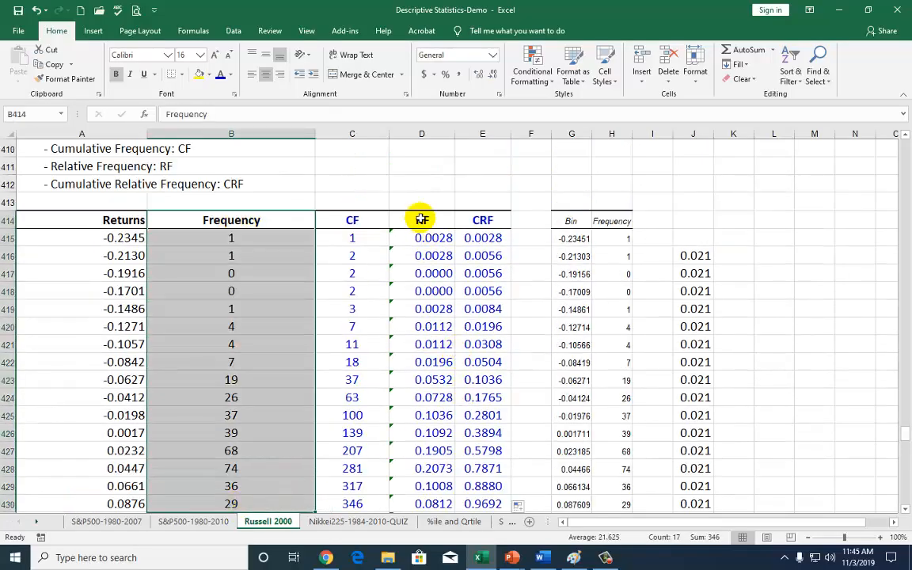
{"action": "left_click_drag", "start_coordinate": [421, 220], "coordinate": [421, 486]}
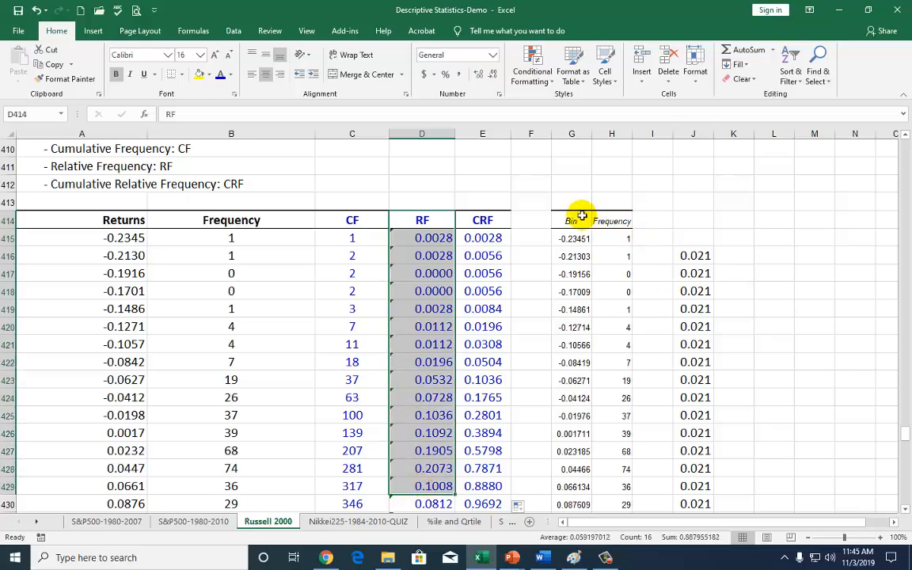
Clear the spare Bin and Frequency output and the helper values in G413:J434
{"action": "left_click_drag", "start_coordinate": [561, 205], "coordinate": [702, 495]}
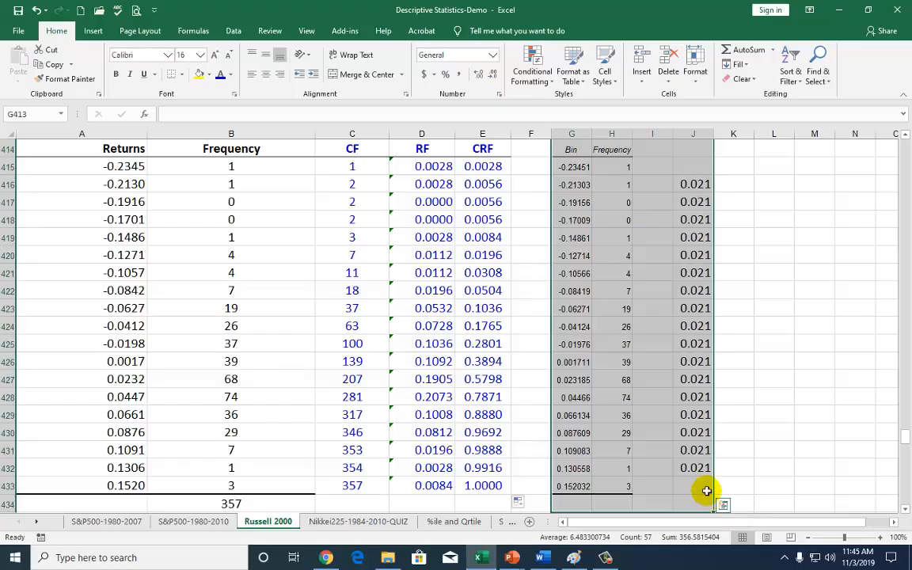
{"action": "key", "text": "Delete"}
{"action": "left_click", "coordinate": [655, 377]}
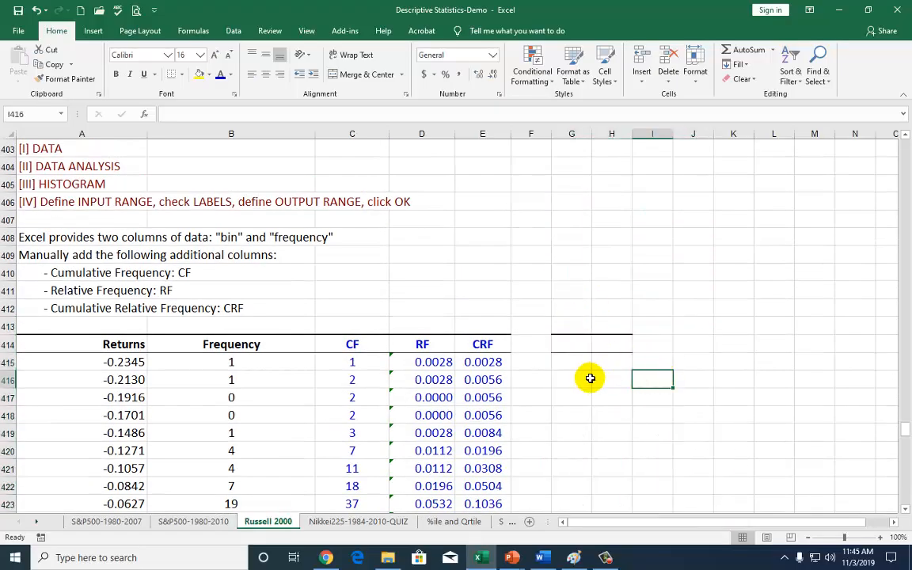
Insert a 2-D clustered column chart from the Returns and Frequency data in A414:B433
{"action": "scroll", "coordinate": [589, 378], "scroll_direction": "down", "scroll_amount": 1}
{"action": "left_click_drag", "start_coordinate": [122, 291], "coordinate": [214, 464]}
{"action": "scroll", "coordinate": [330, 423], "scroll_direction": "up", "scroll_amount": 2}
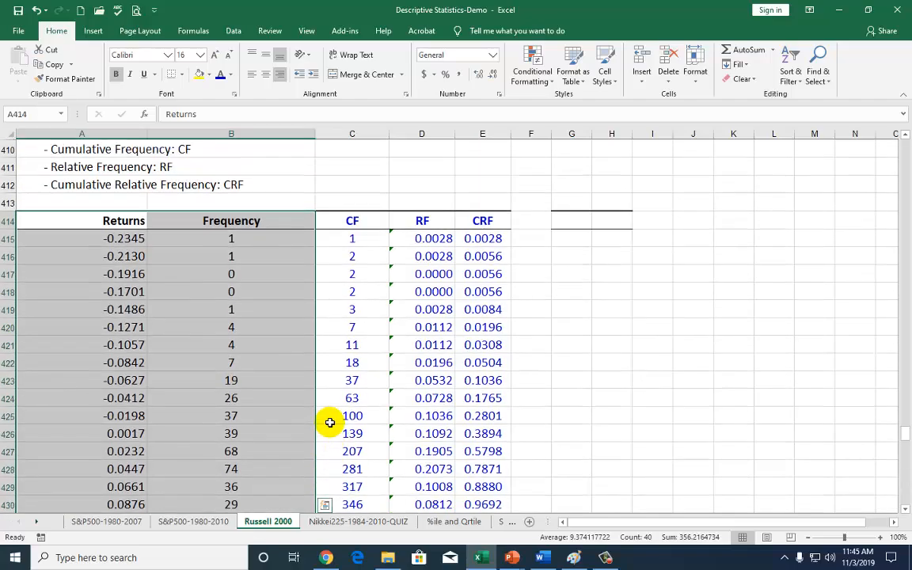
{"action": "scroll", "coordinate": [330, 423], "scroll_direction": "up", "scroll_amount": 1}
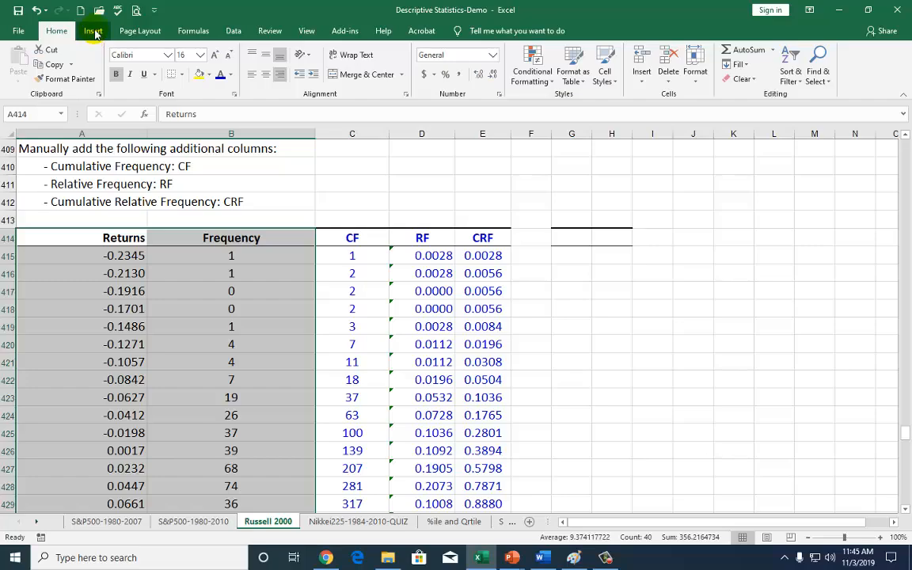
{"action": "left_click", "coordinate": [93, 31]}
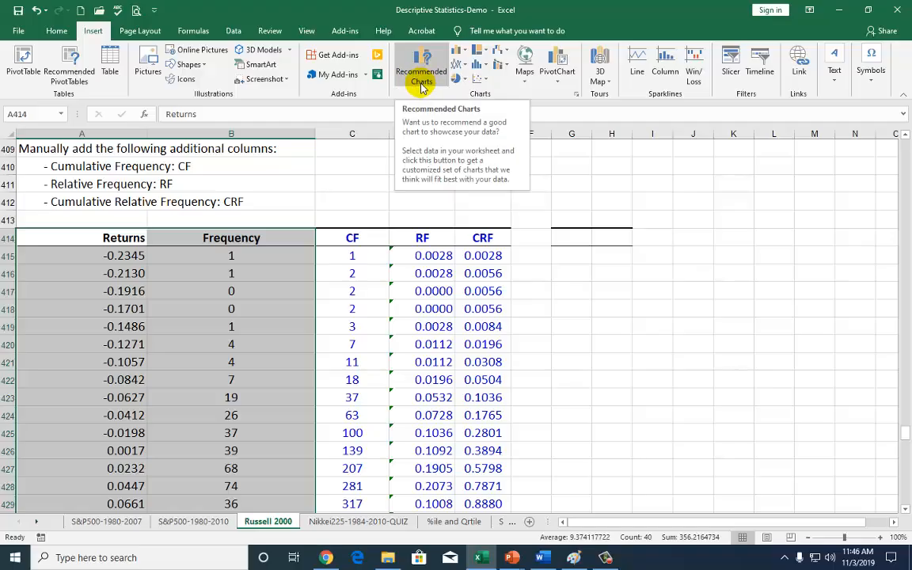
{"action": "left_click", "coordinate": [456, 54]}
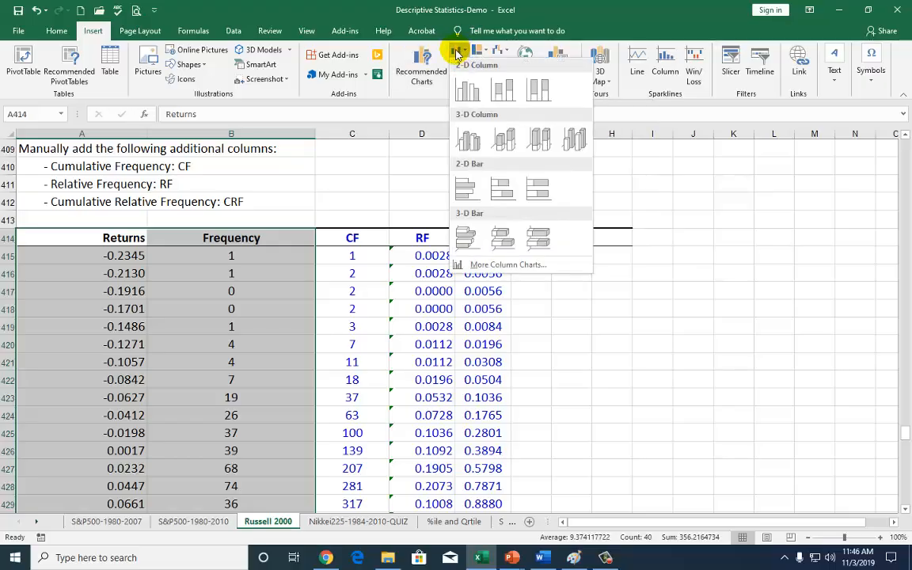
{"action": "left_click", "coordinate": [466, 90]}
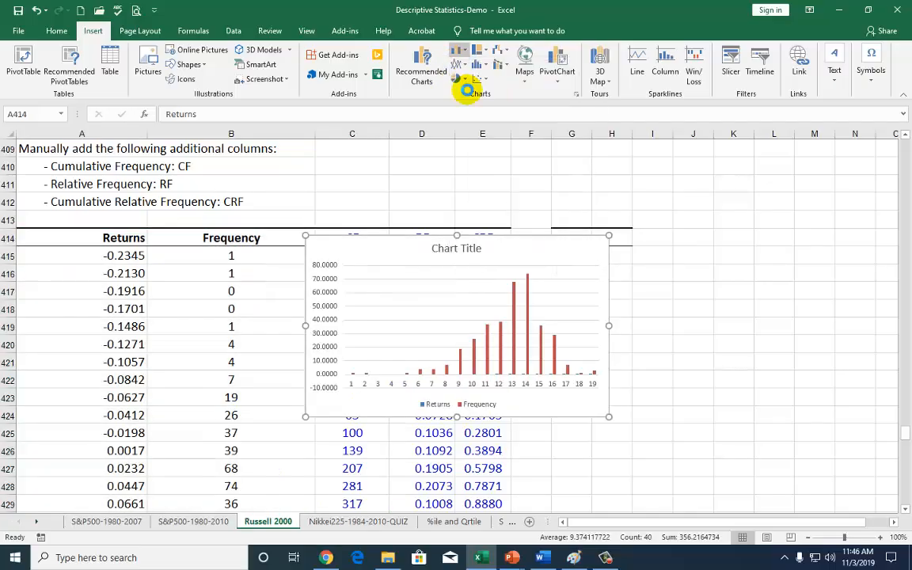
Move the new chart into the empty cells beside the CRF column and delete its chart title
{"action": "left_click_drag", "start_coordinate": [562, 254], "coordinate": [780, 227]}
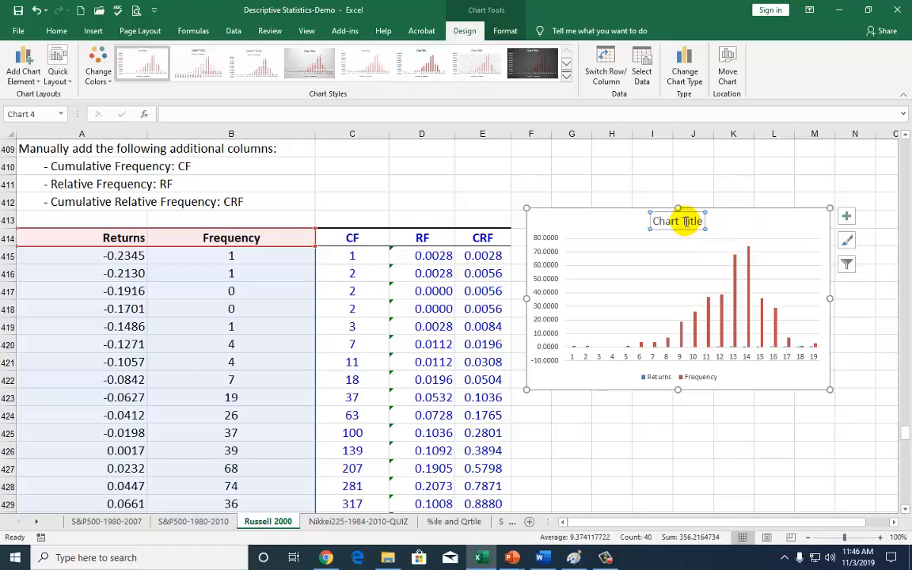
{"action": "key", "text": "Delete"}
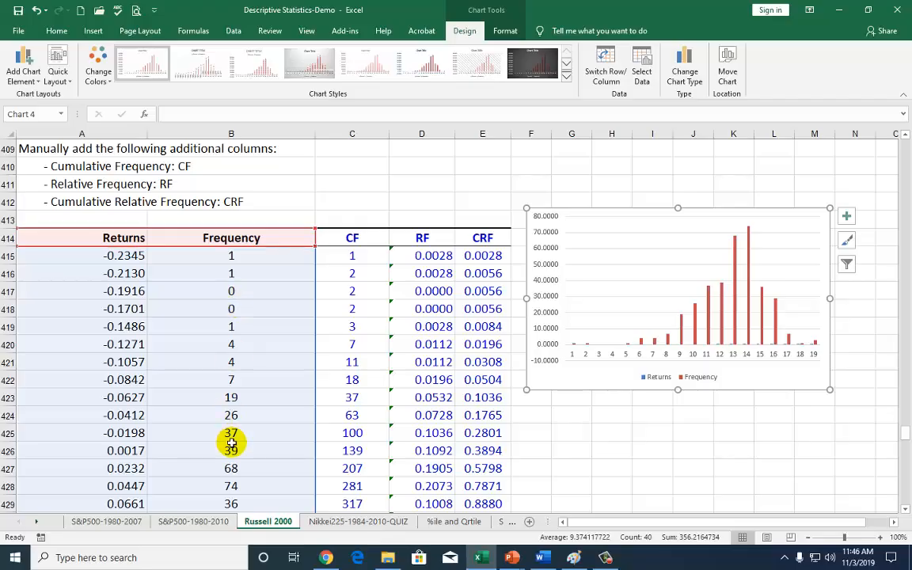
Remove the Returns series from the new column chart's data source so that it plots only Frequency
{"action": "right_click", "coordinate": [755, 371]}
{"action": "key", "text": "Escape"}
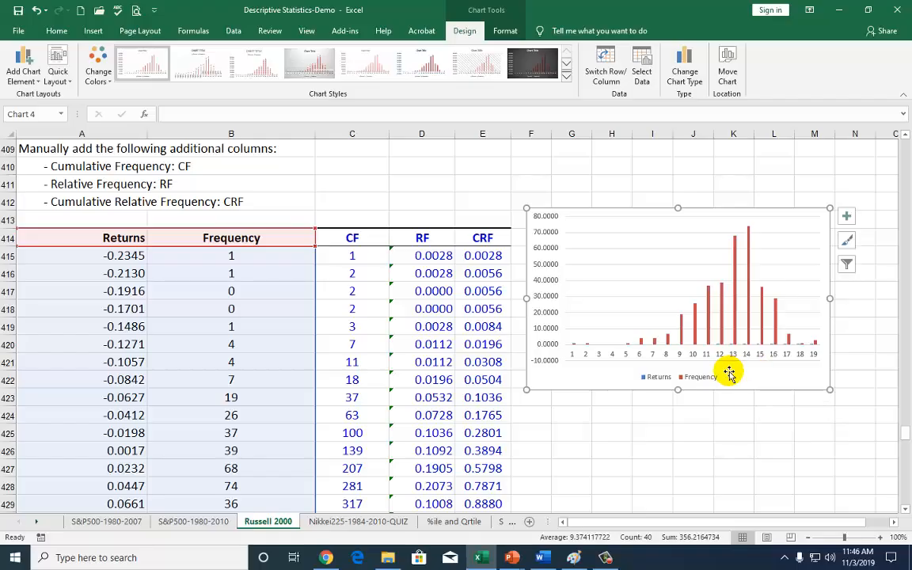
{"action": "right_click", "coordinate": [733, 378]}
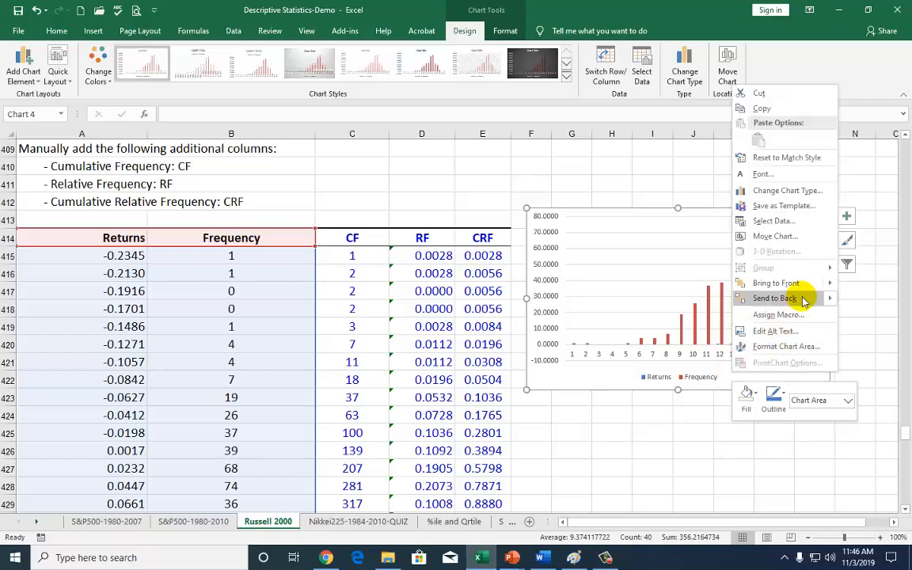
{"action": "left_click", "coordinate": [774, 222]}
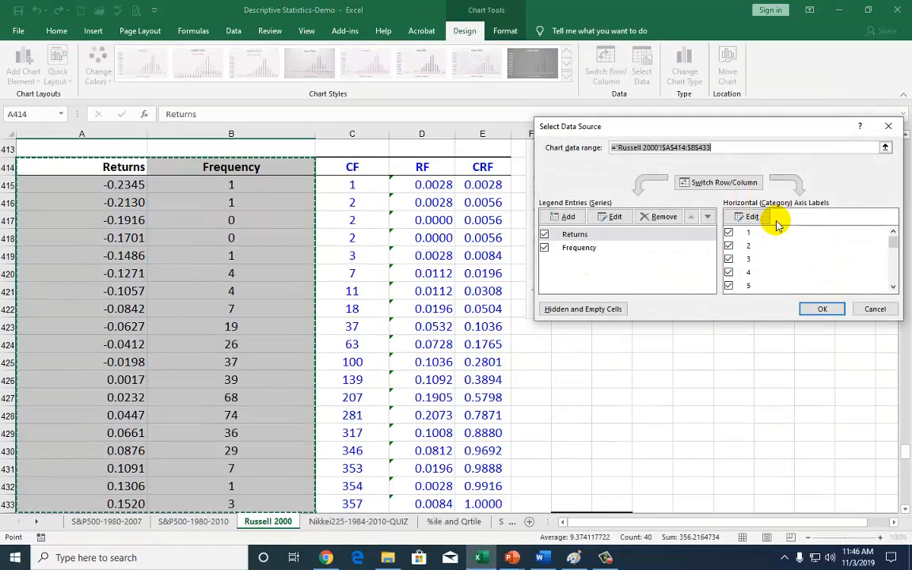
{"action": "left_click", "coordinate": [586, 238]}
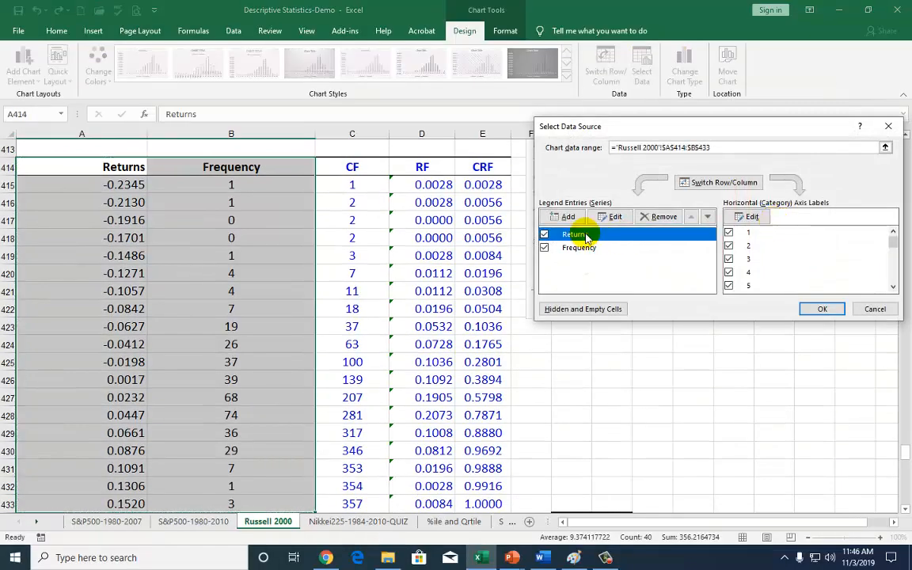
{"action": "left_click", "coordinate": [662, 219]}
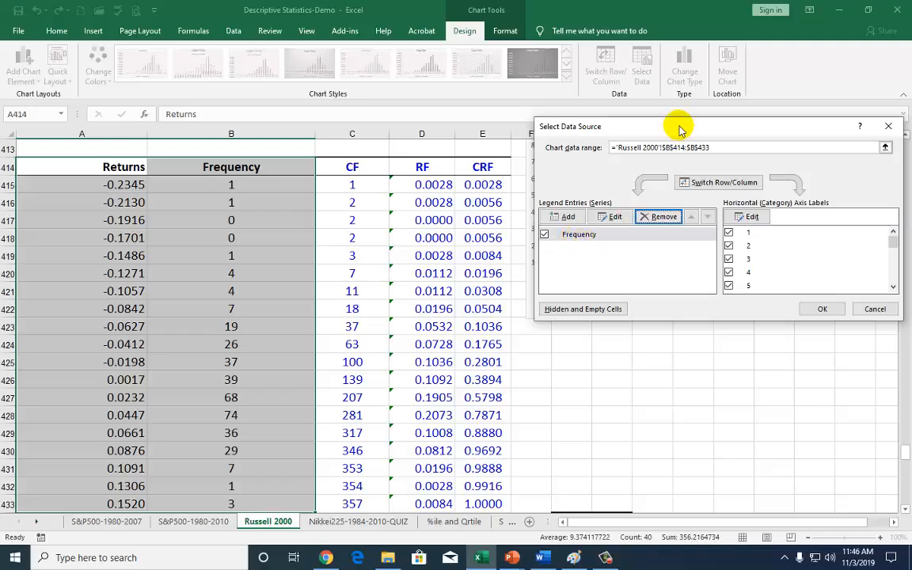
Set the chart's horizontal axis labels to the Returns values in A415:A433 and apply the data source changes
{"action": "left_click_drag", "start_coordinate": [679, 128], "coordinate": [654, 316]}
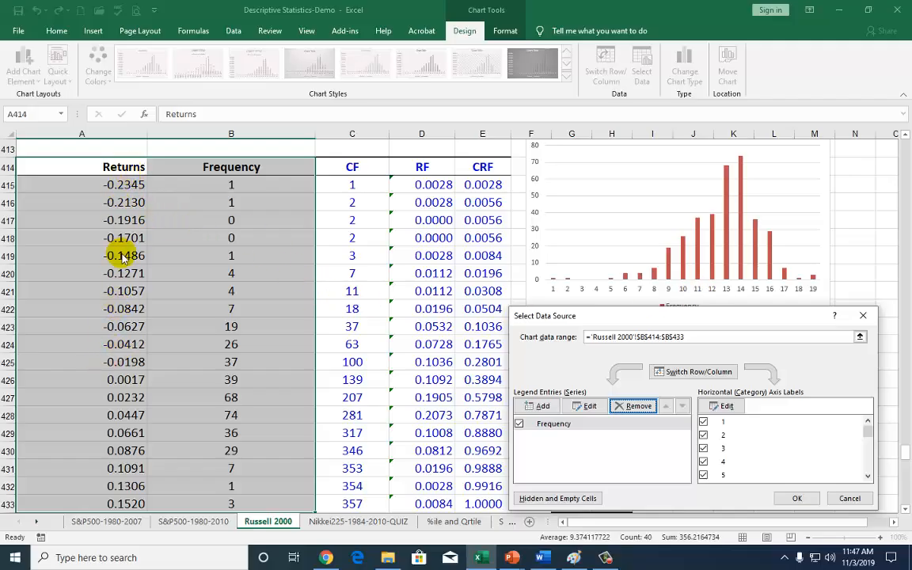
{"action": "left_click", "coordinate": [726, 406]}
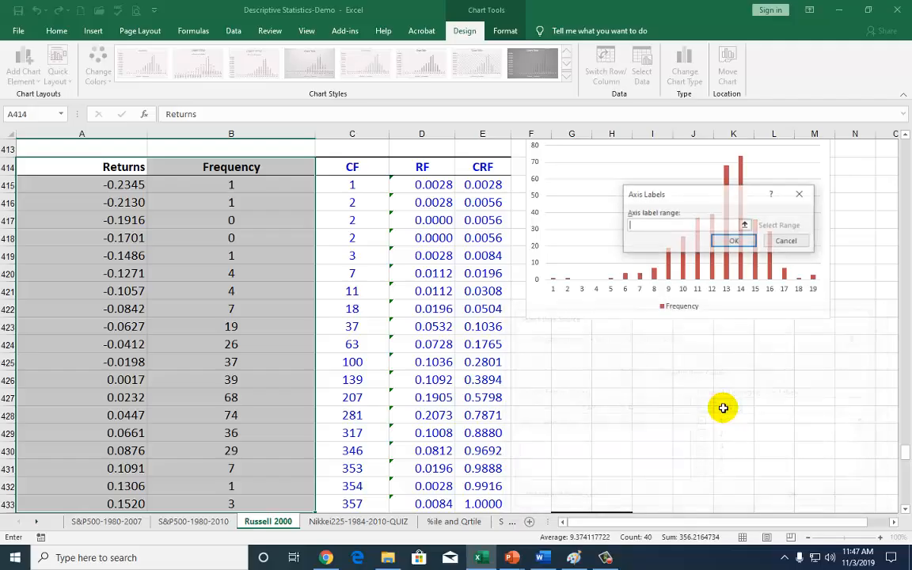
{"action": "left_click_drag", "start_coordinate": [116, 185], "coordinate": [118, 457]}
{"action": "scroll", "coordinate": [238, 423], "scroll_direction": "up", "scroll_amount": 1}
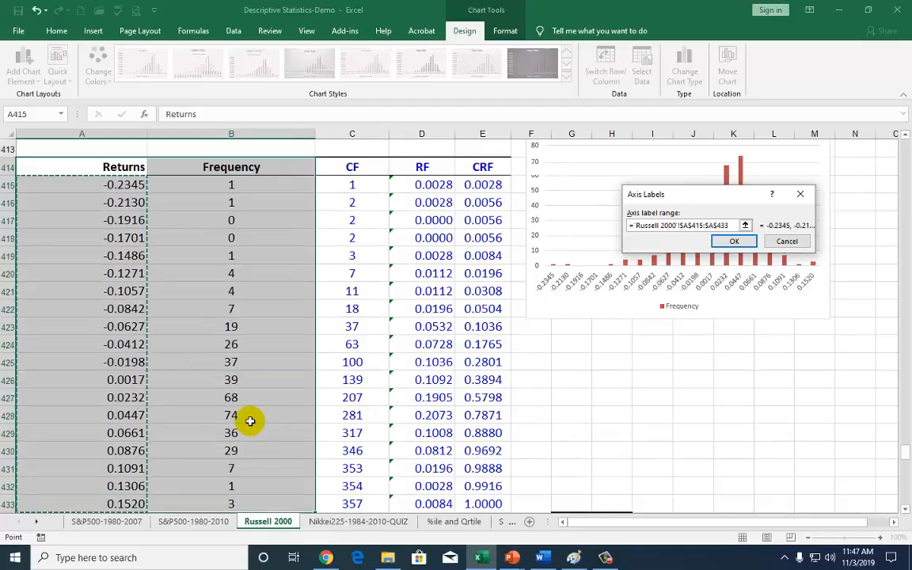
{"action": "left_click", "coordinate": [735, 241]}
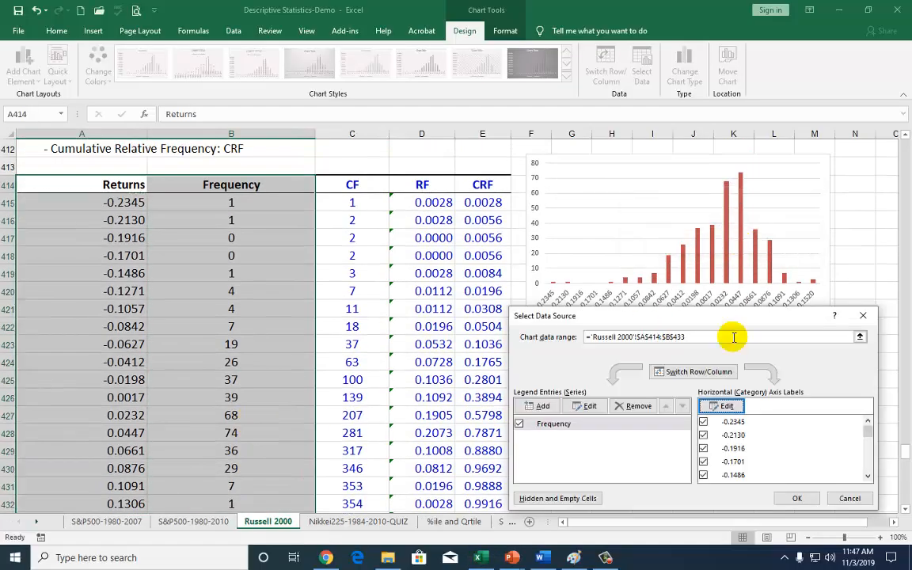
{"action": "left_click", "coordinate": [792, 495]}
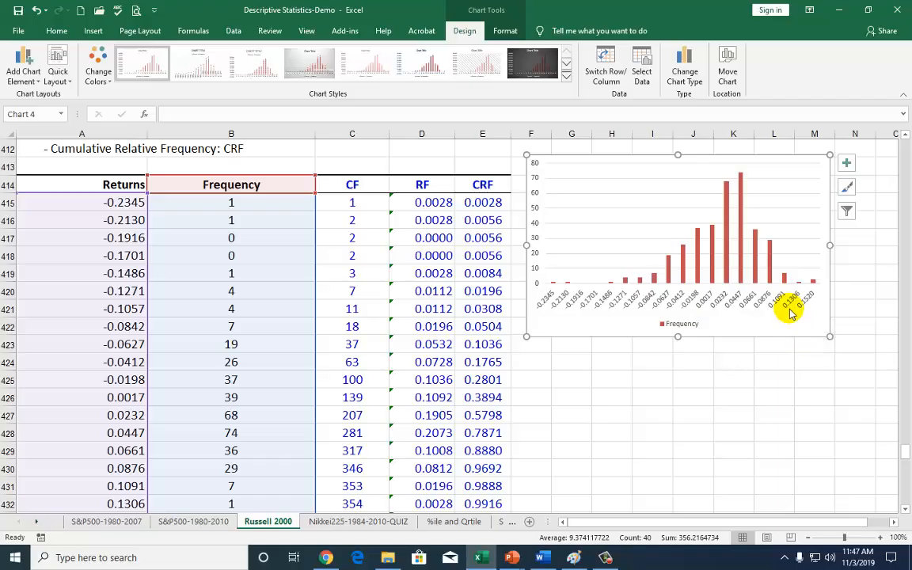
Set the gap width of the red Frequency columns to 0% and deselect the chart
{"action": "right_click", "coordinate": [756, 251]}
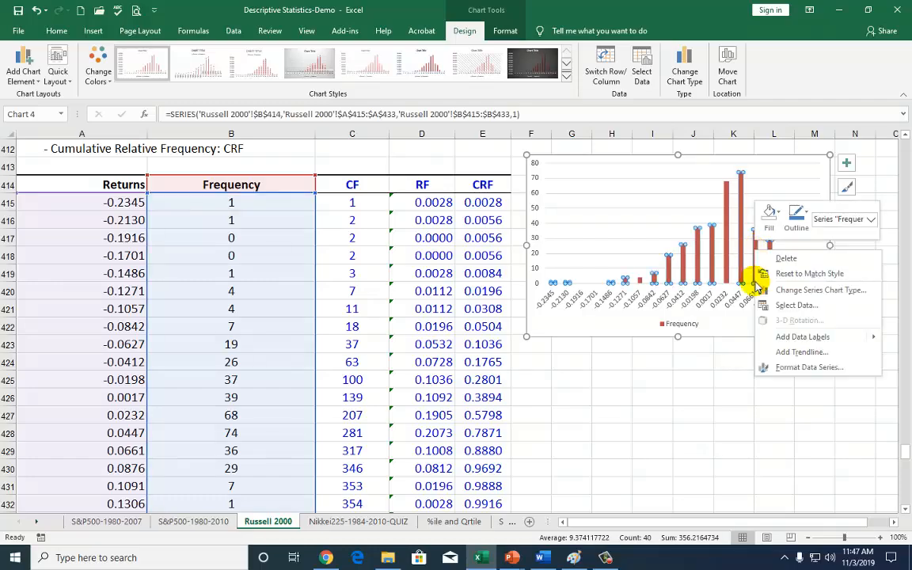
{"action": "left_click", "coordinate": [798, 368]}
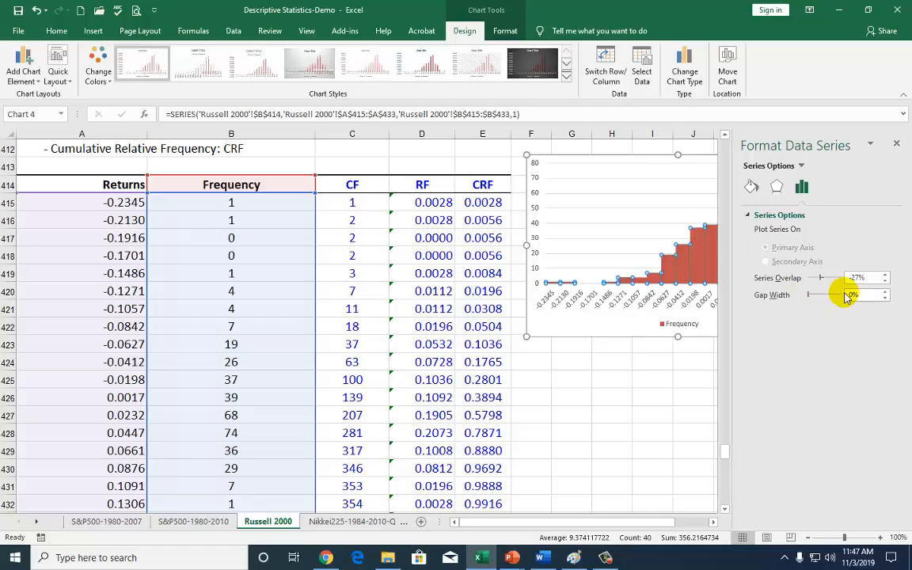
{"action": "left_click", "coordinate": [897, 148]}
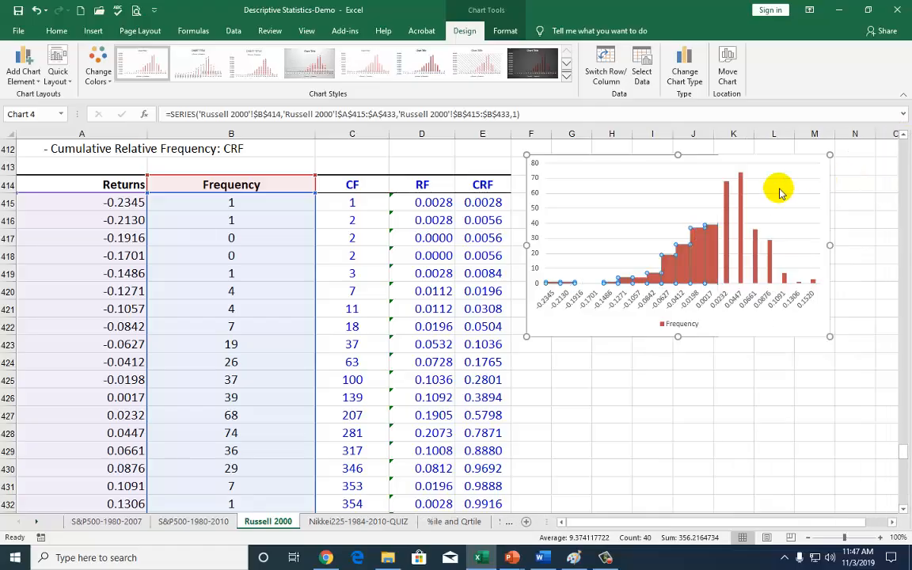
{"action": "left_click", "coordinate": [724, 375]}
Insert the recommended Clustered Column chart from the Returns and Frequency data in A414:B433
{"action": "scroll", "coordinate": [739, 356], "scroll_direction": "down", "scroll_amount": 6}
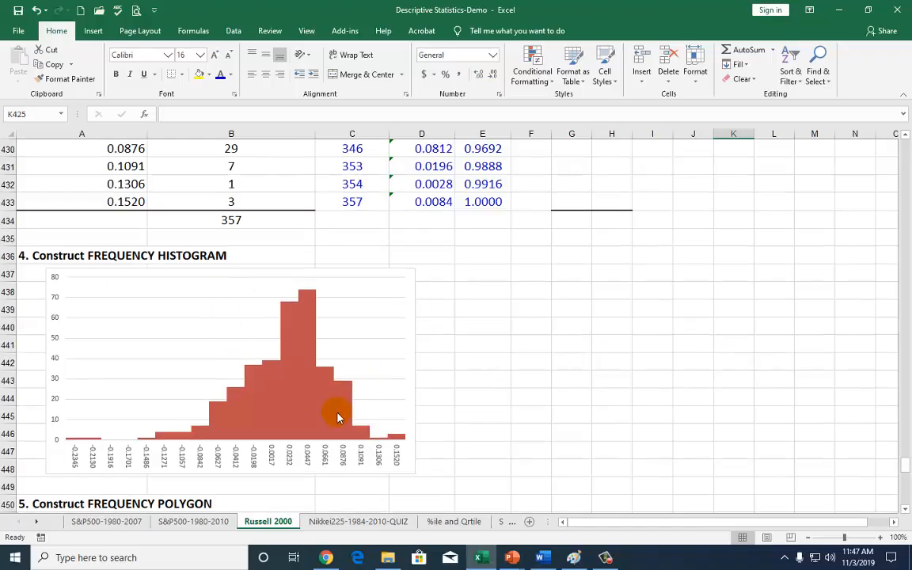
{"action": "scroll", "coordinate": [651, 358], "scroll_direction": "up", "scroll_amount": 6}
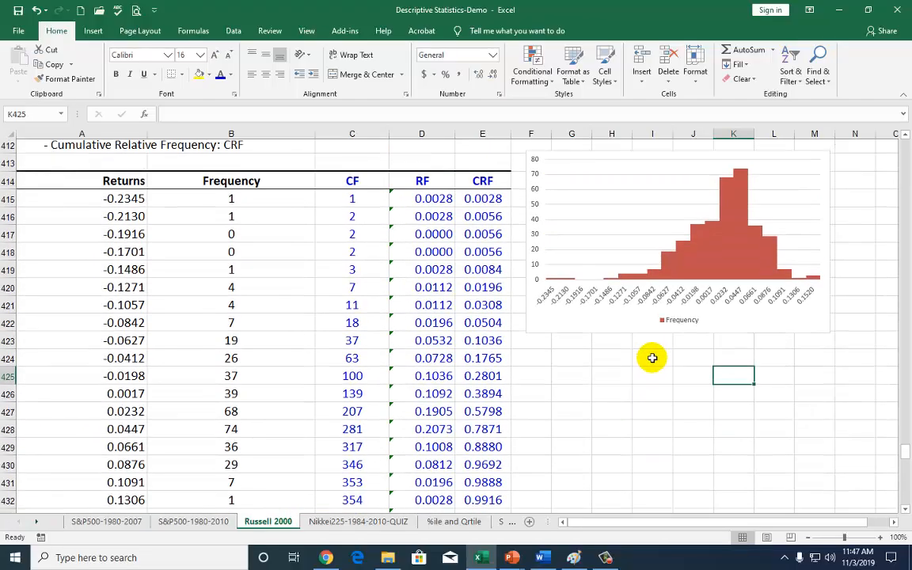
{"action": "scroll", "coordinate": [652, 358], "scroll_direction": "up", "scroll_amount": 1}
{"action": "scroll", "coordinate": [562, 365], "scroll_direction": "down", "scroll_amount": 1}
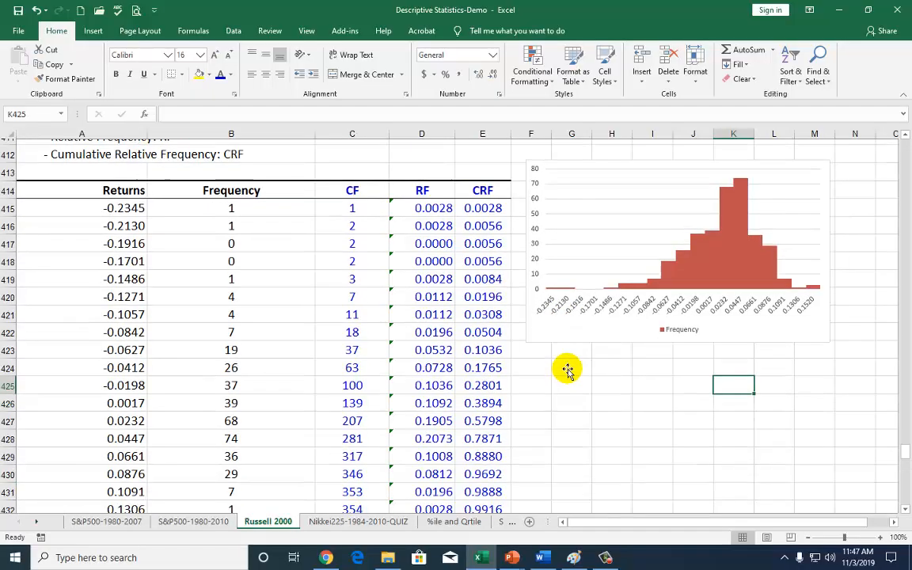
{"action": "left_click_drag", "start_coordinate": [115, 191], "coordinate": [236, 269]}
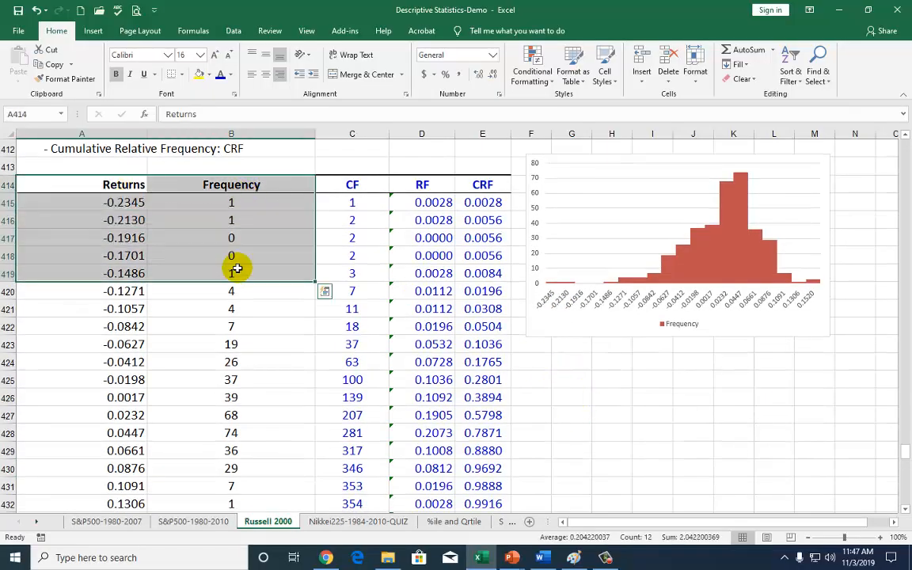
{"action": "key", "text": "ctrl+shift+Down"}
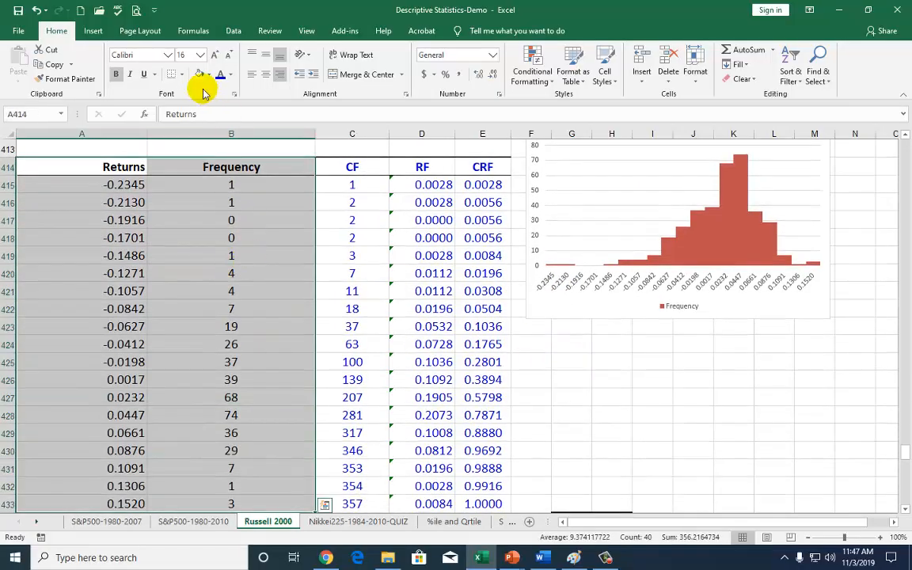
{"action": "left_click", "coordinate": [93, 31]}
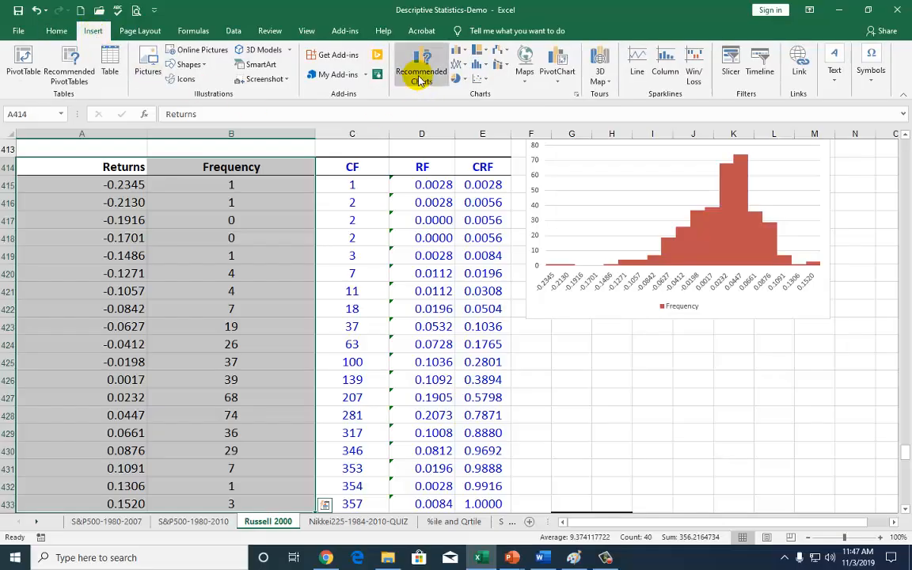
{"action": "left_click", "coordinate": [422, 71]}
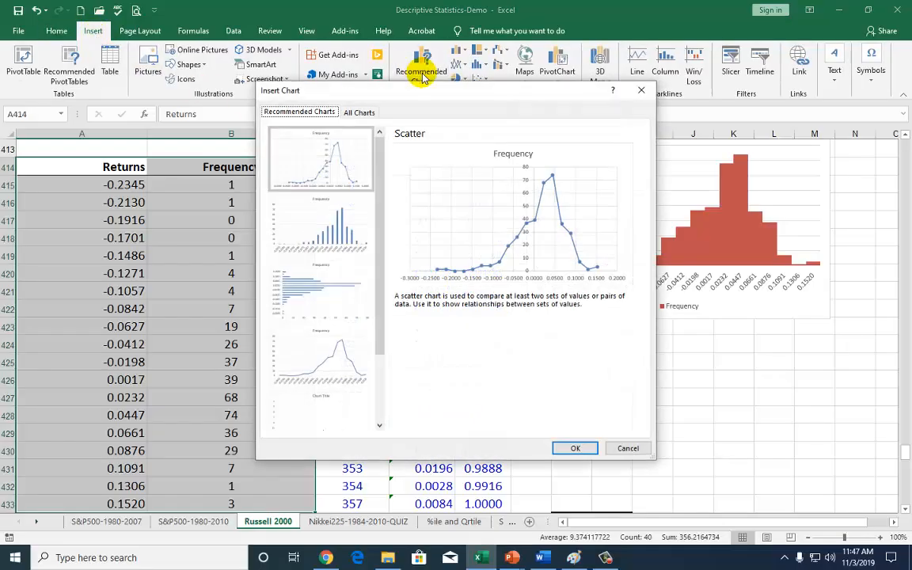
{"action": "left_click", "coordinate": [338, 232]}
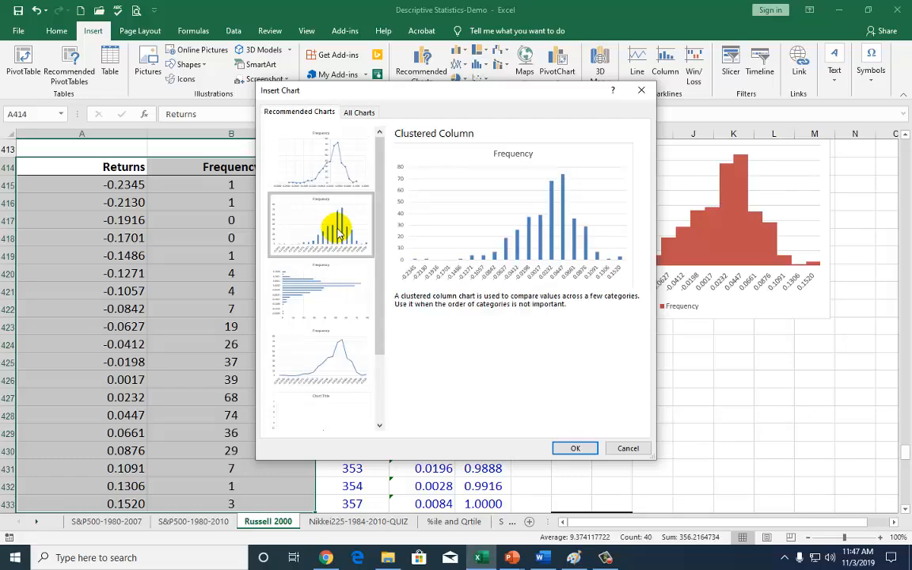
{"action": "left_click", "coordinate": [574, 449]}
{"action": "left_click_drag", "start_coordinate": [559, 261], "coordinate": [697, 267]}
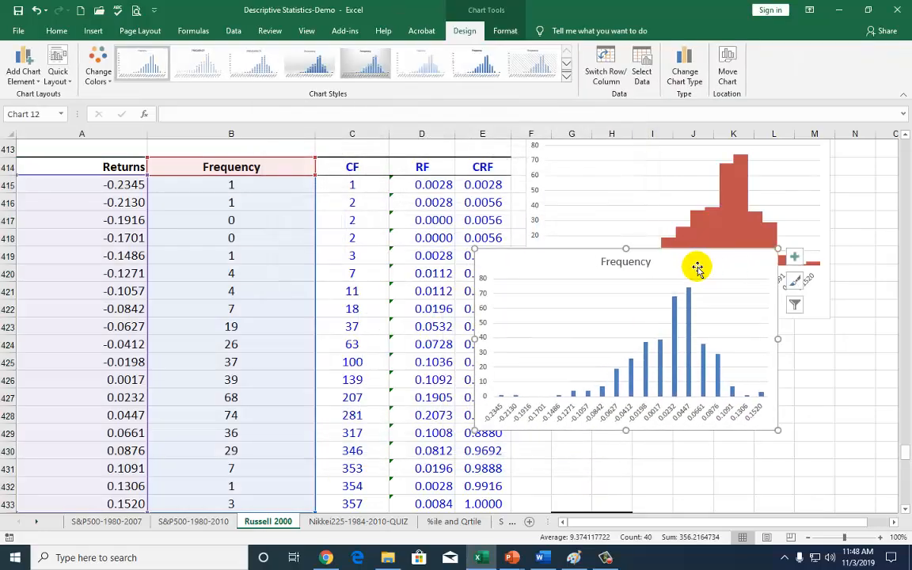
Set the gap width of the blue Frequency columns to 0%
{"action": "right_click", "coordinate": [657, 376]}
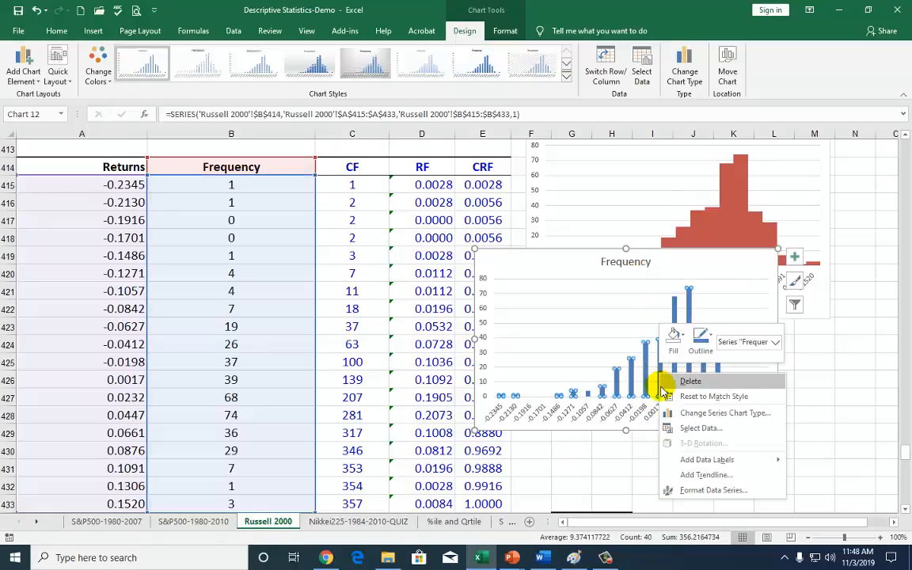
{"action": "left_click", "coordinate": [702, 491]}
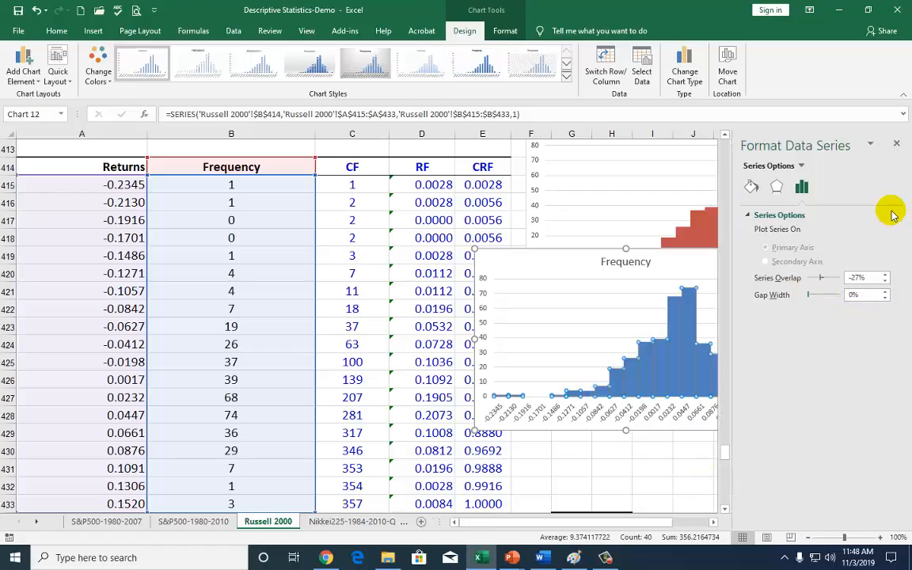
{"action": "left_click", "coordinate": [896, 143]}
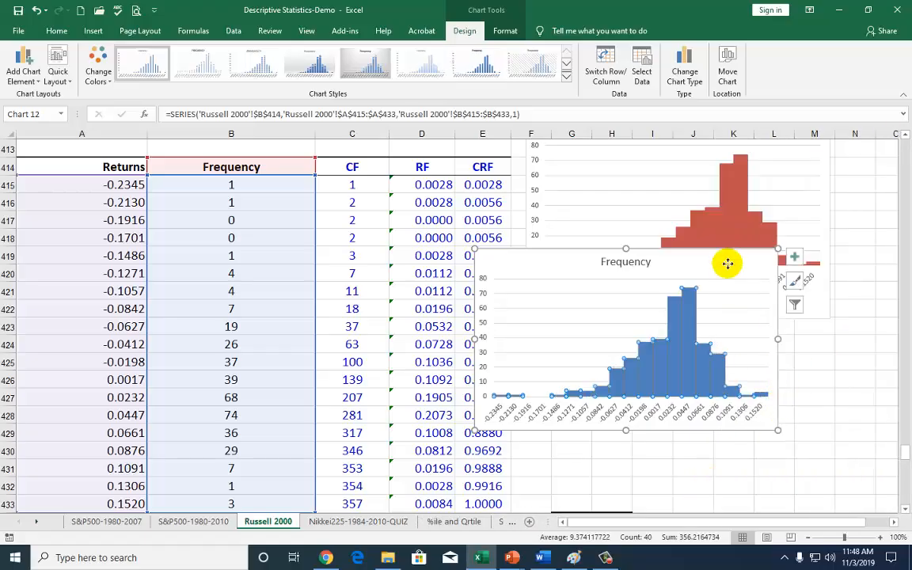
{"action": "left_click", "coordinate": [780, 326]}
Check the example frequency polygon further down the sheet and move the blue Frequency chart below the red histogram
{"action": "scroll", "coordinate": [615, 408], "scroll_direction": "down", "scroll_amount": 8}
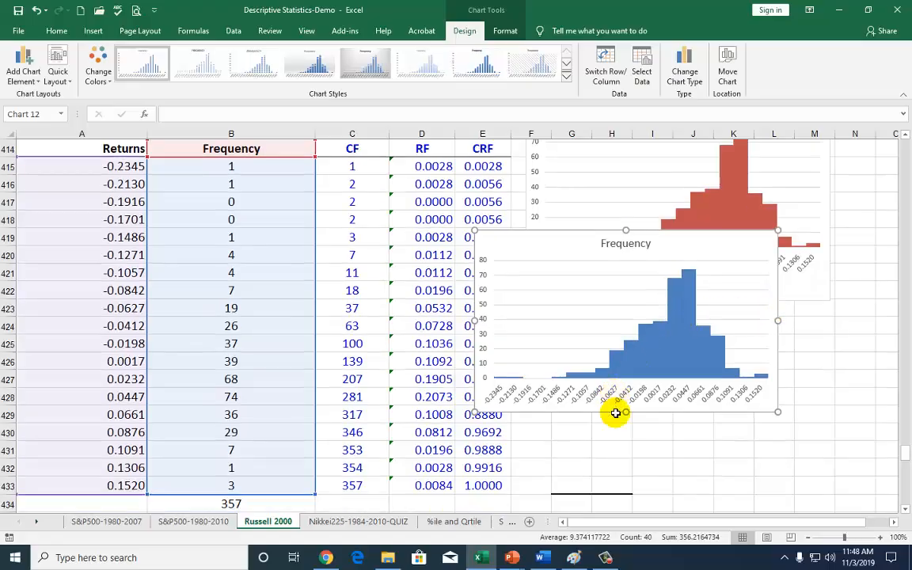
{"action": "scroll", "coordinate": [617, 399], "scroll_direction": "down", "scroll_amount": 3}
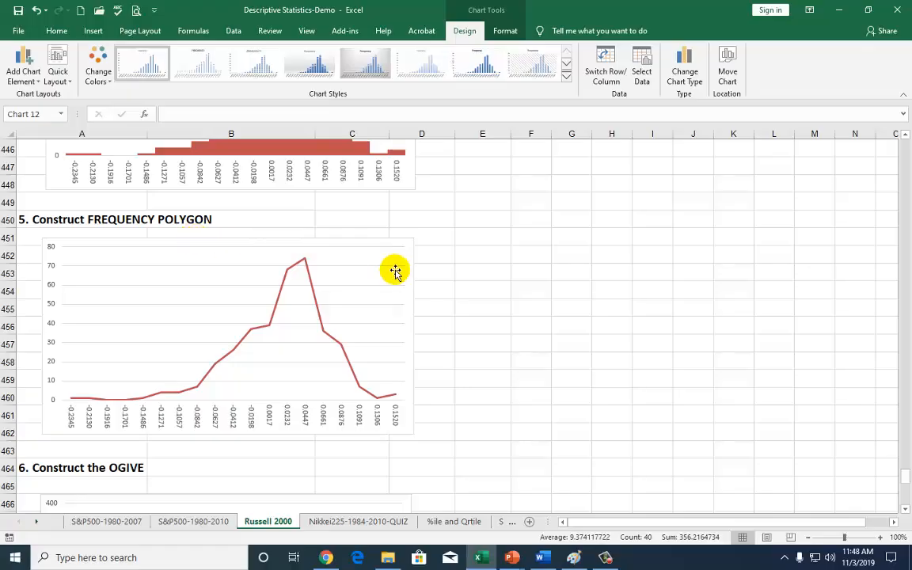
{"action": "scroll", "coordinate": [395, 270], "scroll_direction": "up", "scroll_amount": 6}
{"action": "scroll", "coordinate": [395, 271], "scroll_direction": "up", "scroll_amount": 6}
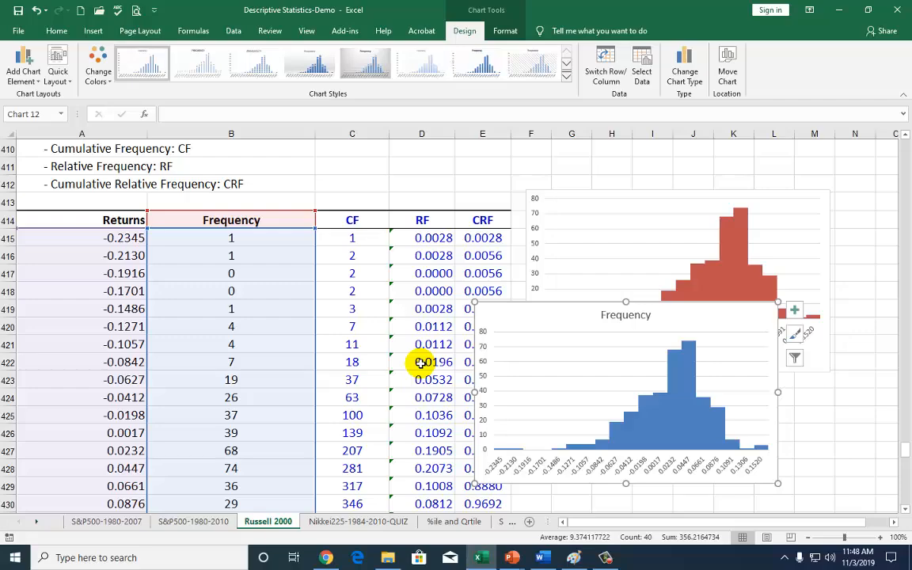
{"action": "left_click_drag", "start_coordinate": [505, 311], "coordinate": [553, 415]}
Switch the red histogram's plotted data from the Frequency column to the RF column
{"action": "left_click", "coordinate": [542, 362]}
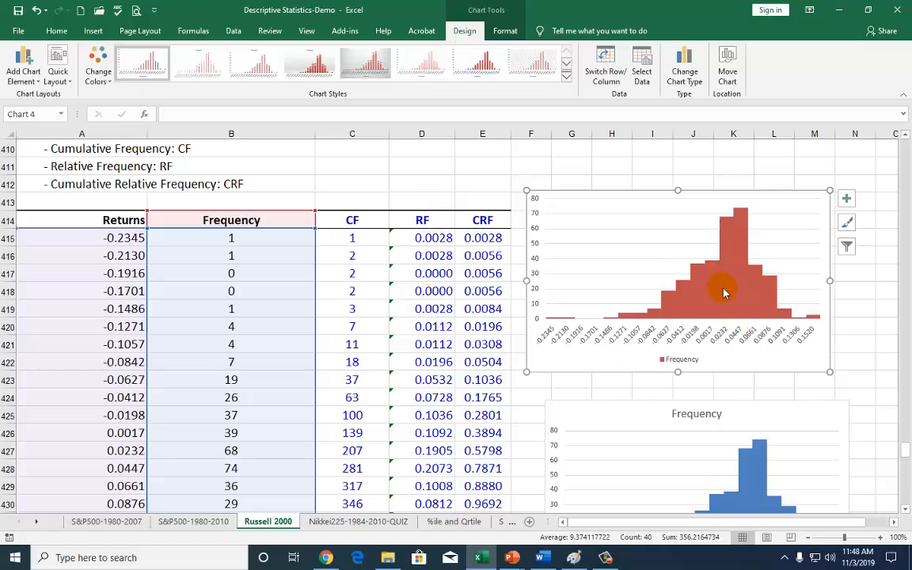
{"action": "mouse_move", "coordinate": [722, 291]}
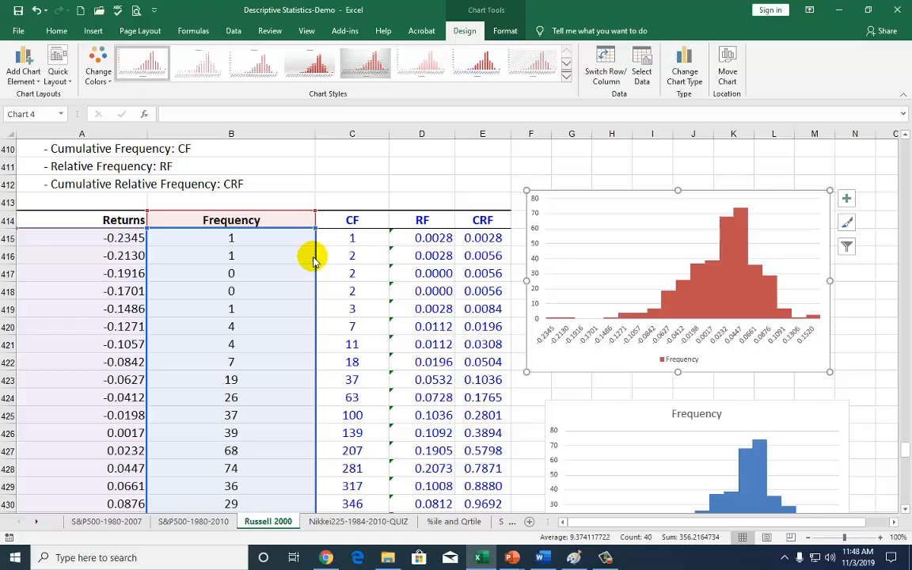
{"action": "left_click_drag", "start_coordinate": [313, 261], "coordinate": [419, 263]}
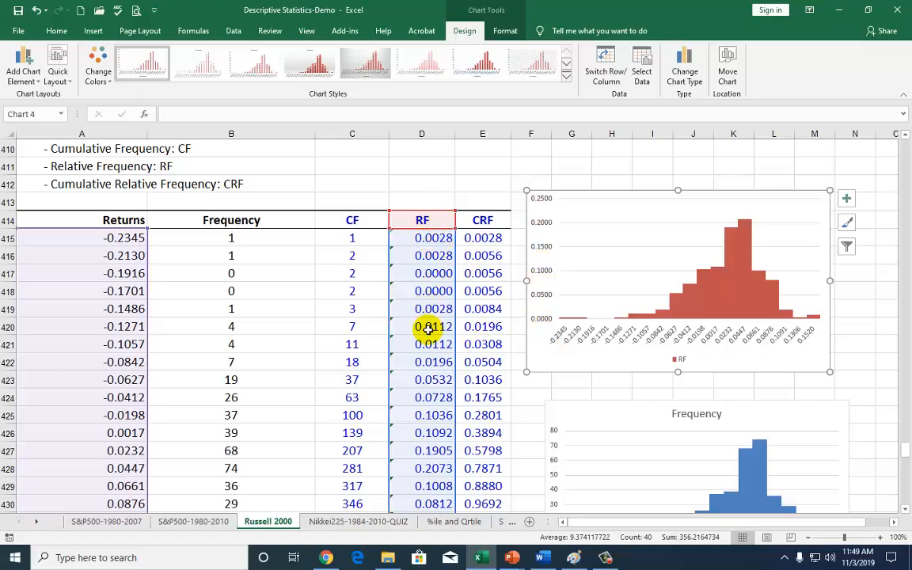
{"action": "left_click", "coordinate": [240, 218]}
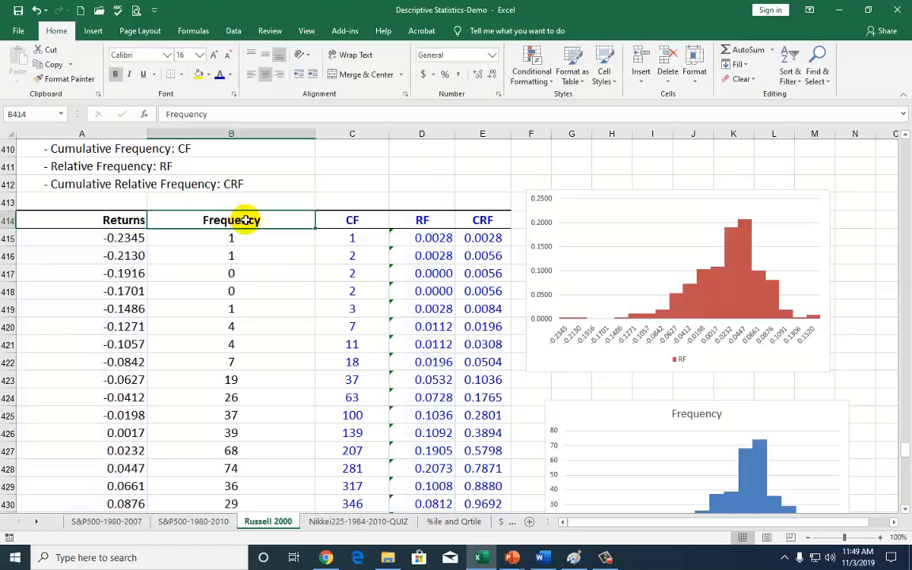
{"action": "left_click", "coordinate": [427, 218]}
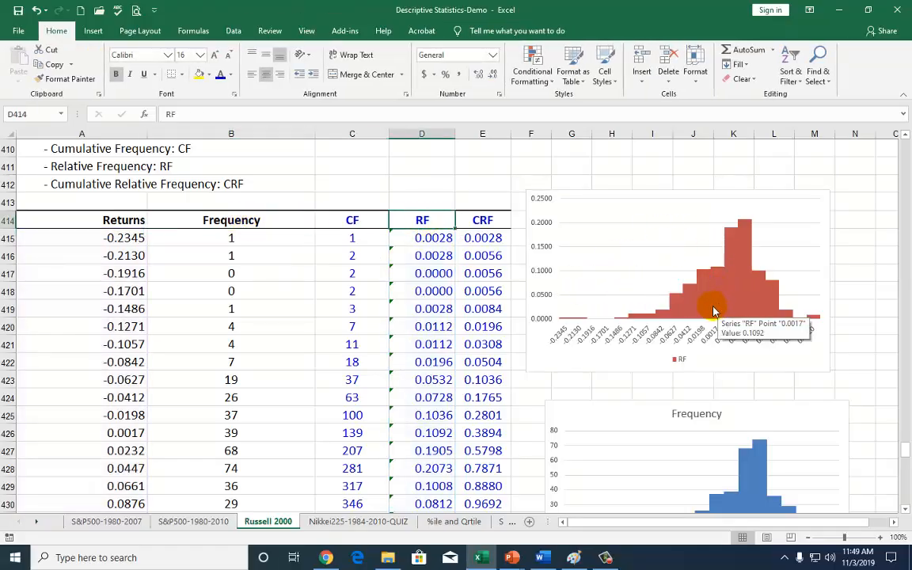
Insert a line chart of the Returns and Frequency data in A414:B433, shift it off the table and delete its title
{"action": "left_click_drag", "start_coordinate": [116, 219], "coordinate": [235, 336]}
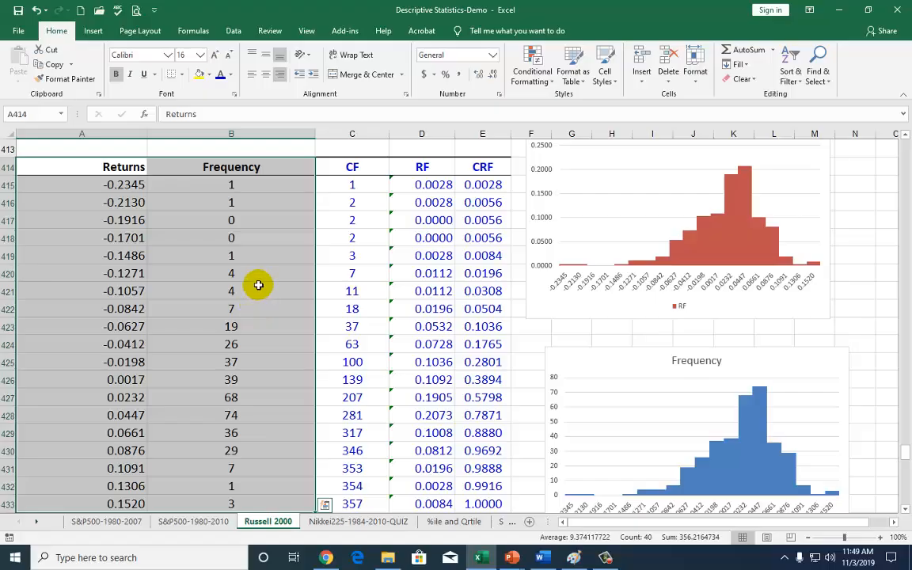
{"action": "scroll", "coordinate": [258, 285], "scroll_direction": "up", "scroll_amount": 1}
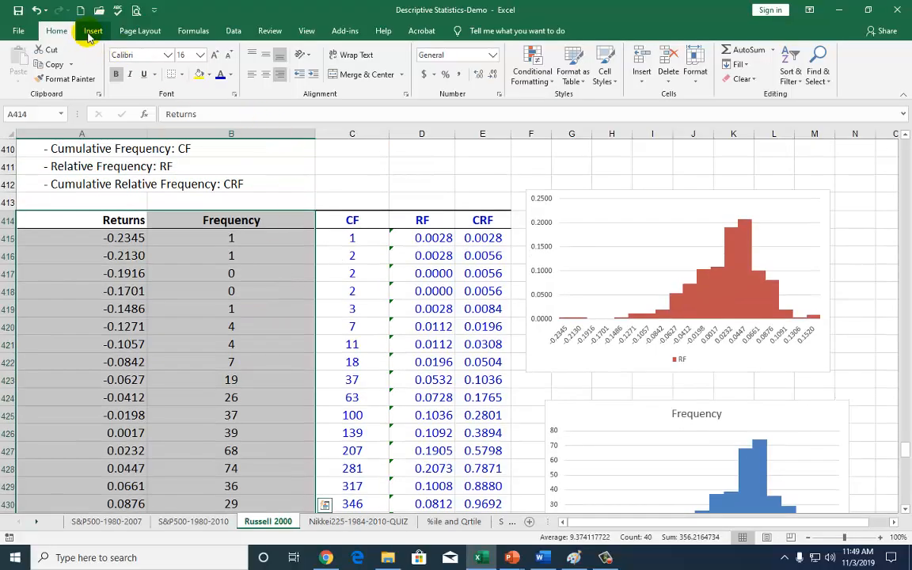
{"action": "left_click", "coordinate": [92, 31]}
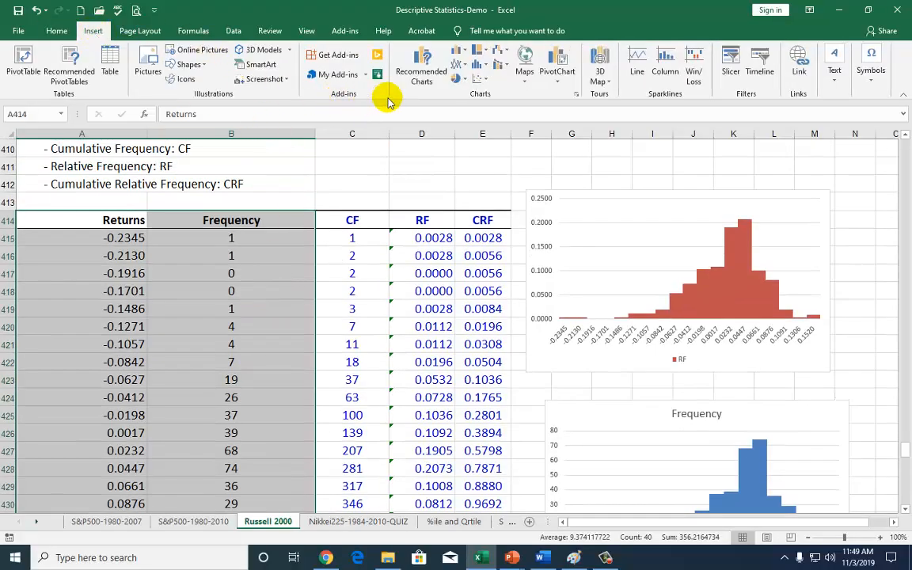
{"action": "left_click", "coordinate": [457, 70]}
{"action": "left_click", "coordinate": [469, 100]}
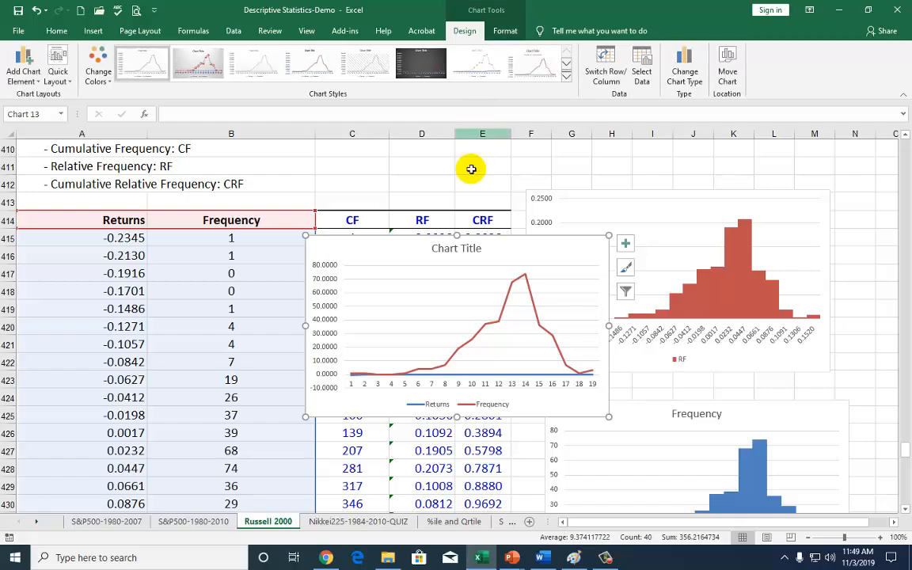
{"action": "left_click_drag", "start_coordinate": [451, 252], "coordinate": [541, 203]}
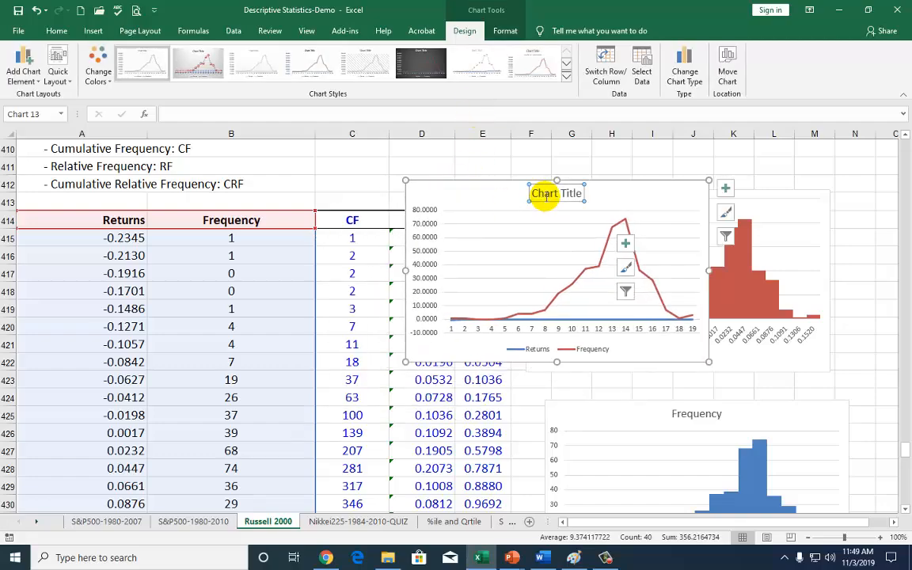
{"action": "key", "text": "Delete"}
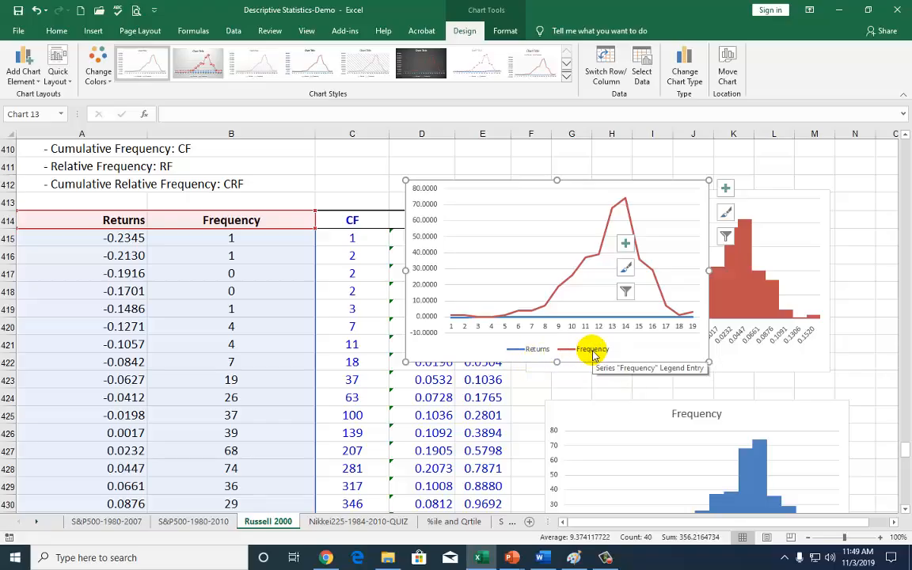
Remove the Returns series from the new line chart and use A415:A433 as its horizontal axis labels
{"action": "right_click", "coordinate": [657, 346]}
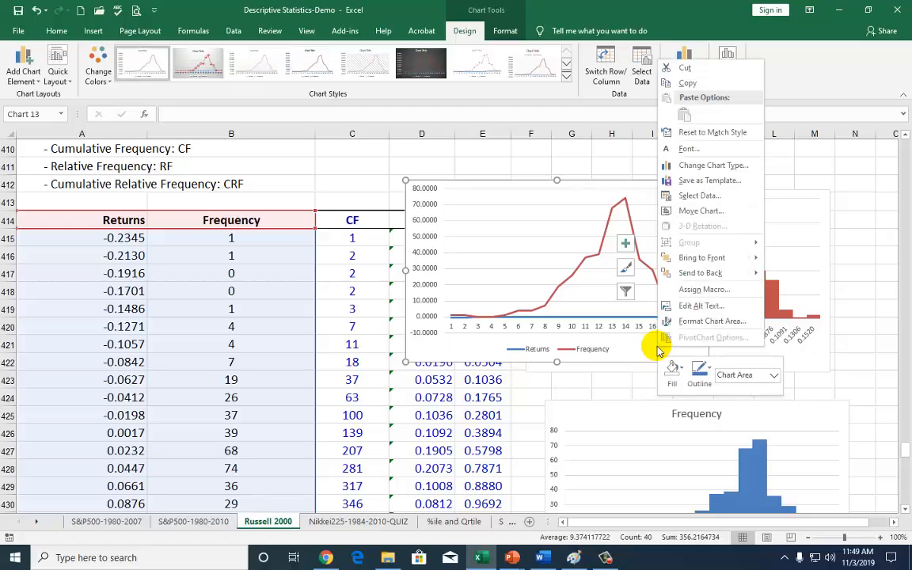
{"action": "left_click", "coordinate": [693, 198]}
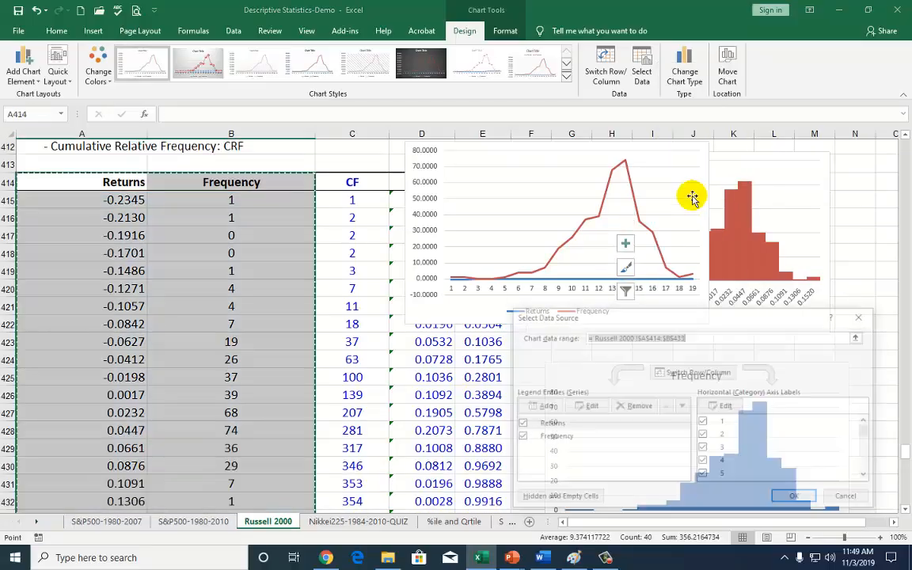
{"action": "left_click", "coordinate": [551, 425]}
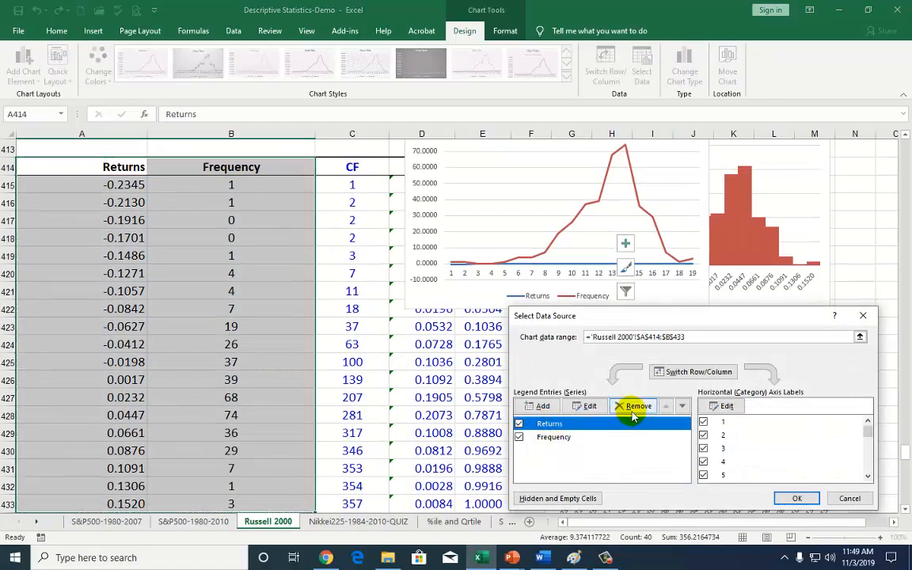
{"action": "left_click", "coordinate": [635, 407]}
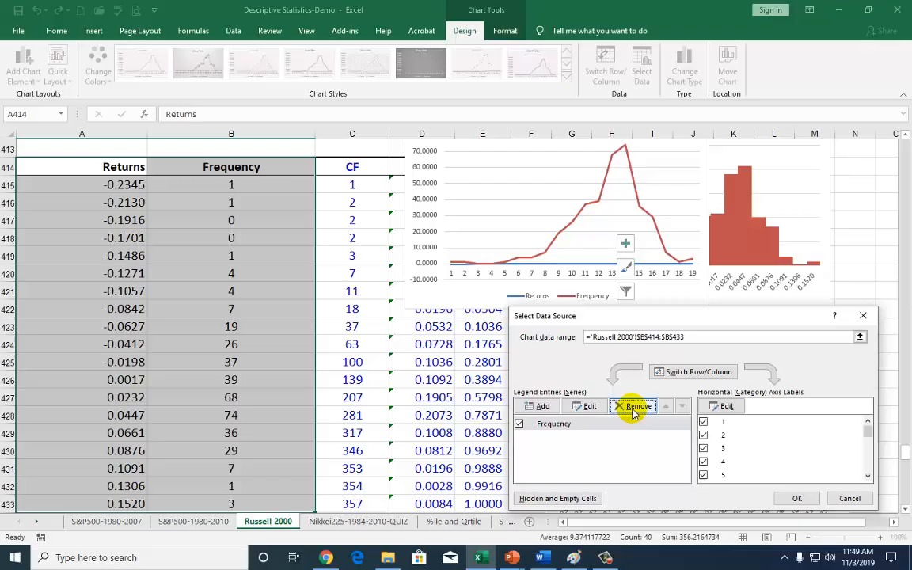
{"action": "left_click", "coordinate": [724, 407]}
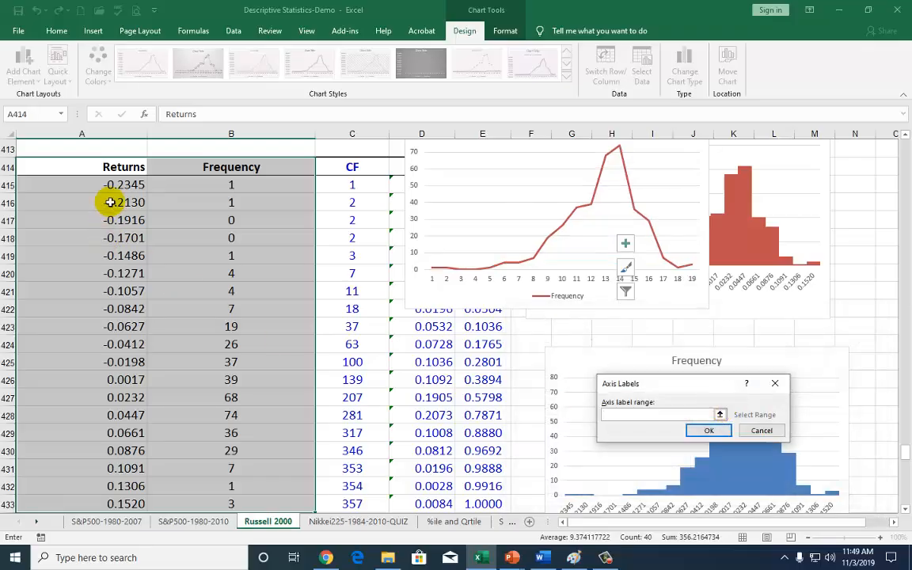
{"action": "left_click_drag", "start_coordinate": [116, 185], "coordinate": [119, 466]}
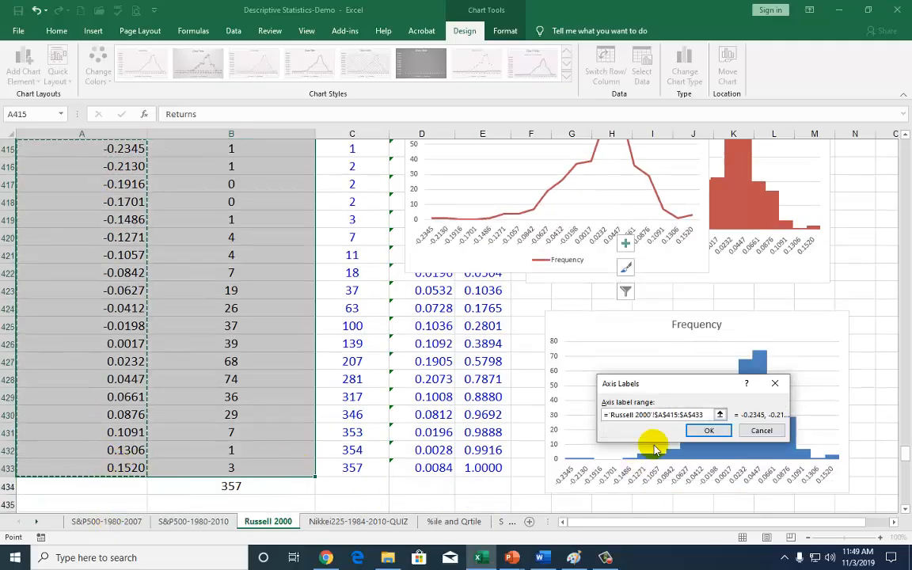
{"action": "left_click", "coordinate": [707, 431]}
{"action": "left_click", "coordinate": [797, 498]}
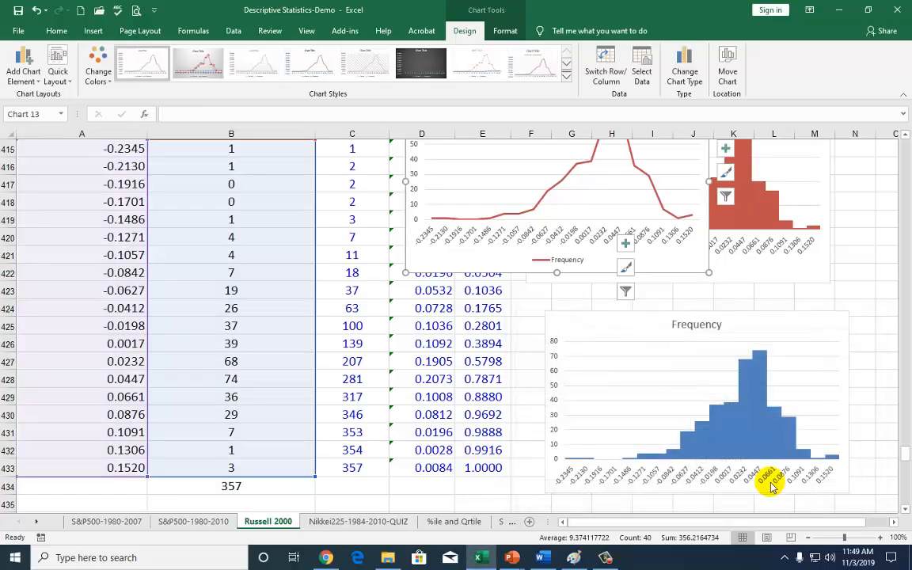
Move the frequency polygon over the red RF histogram and switch its plotted data from the Frequency column to the RF column
{"action": "scroll", "coordinate": [610, 380], "scroll_direction": "up", "scroll_amount": 3}
{"action": "scroll", "coordinate": [625, 403], "scroll_direction": "down", "scroll_amount": 1}
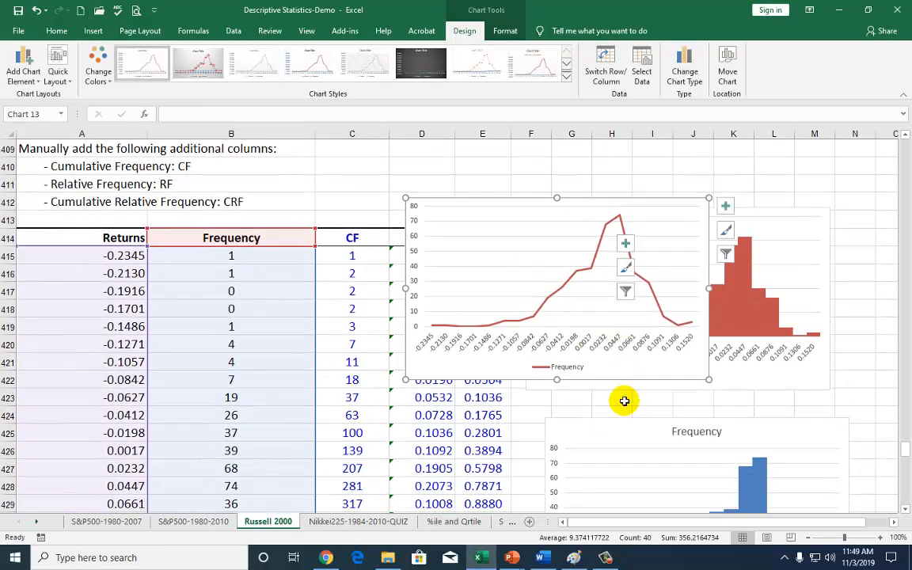
{"action": "left_click_drag", "start_coordinate": [424, 364], "coordinate": [501, 365]}
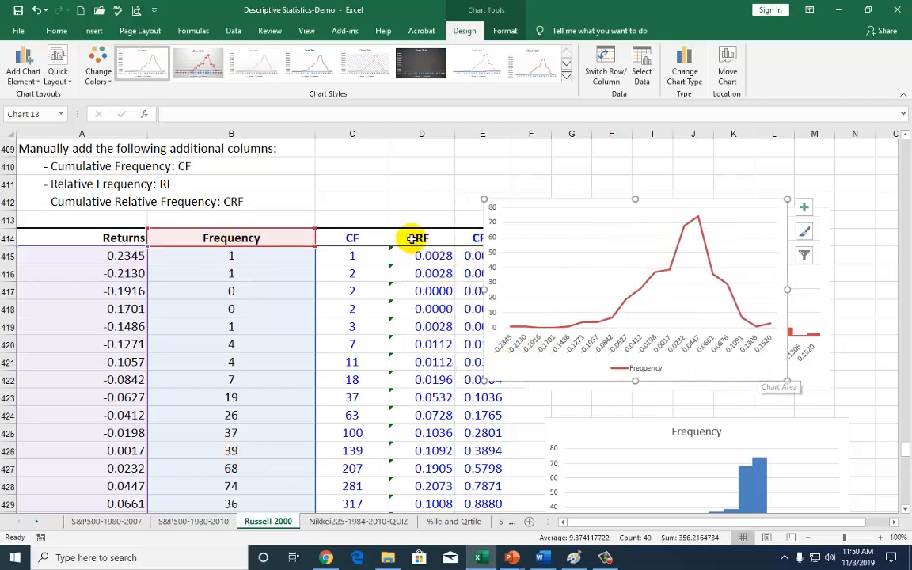
{"action": "left_click_drag", "start_coordinate": [513, 372], "coordinate": [553, 372]}
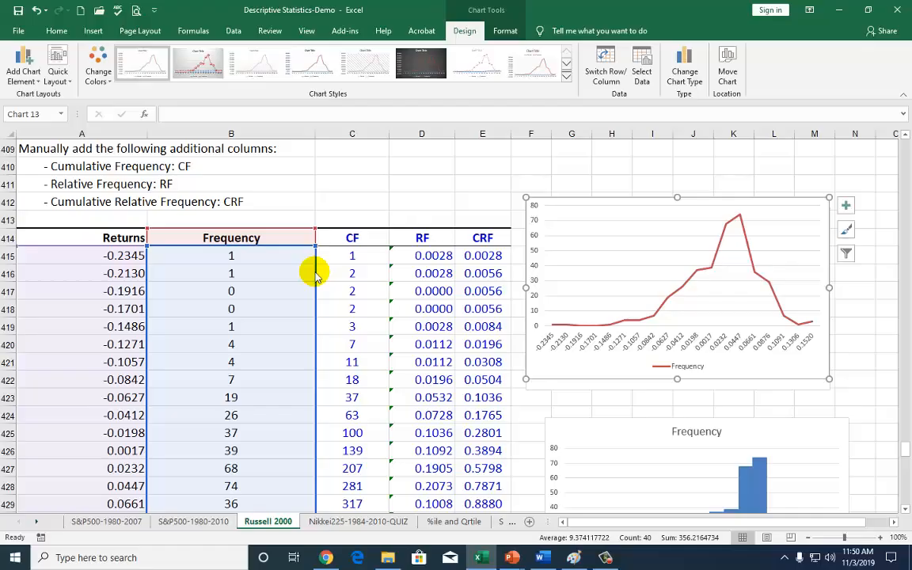
{"action": "left_click_drag", "start_coordinate": [319, 275], "coordinate": [402, 281]}
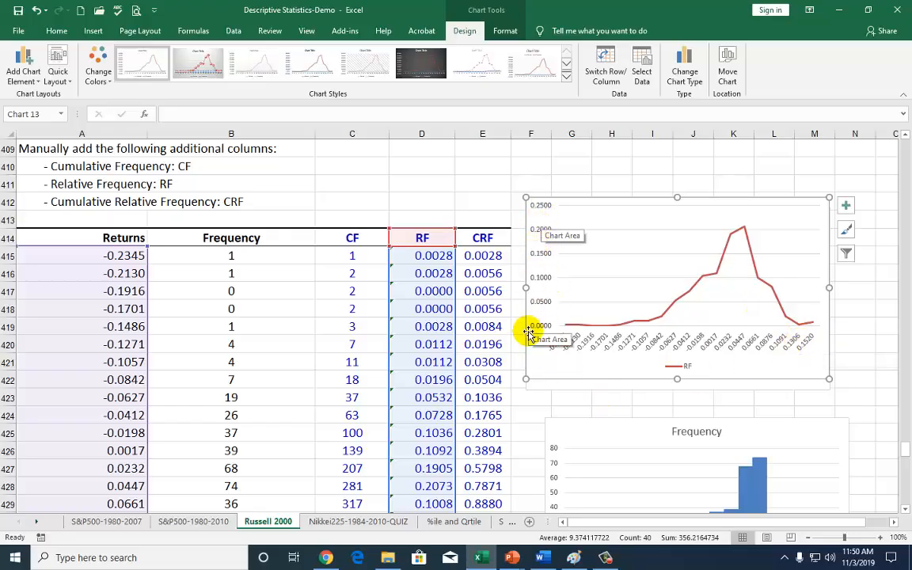
{"action": "left_click", "coordinate": [248, 246]}
{"action": "left_click", "coordinate": [422, 246]}
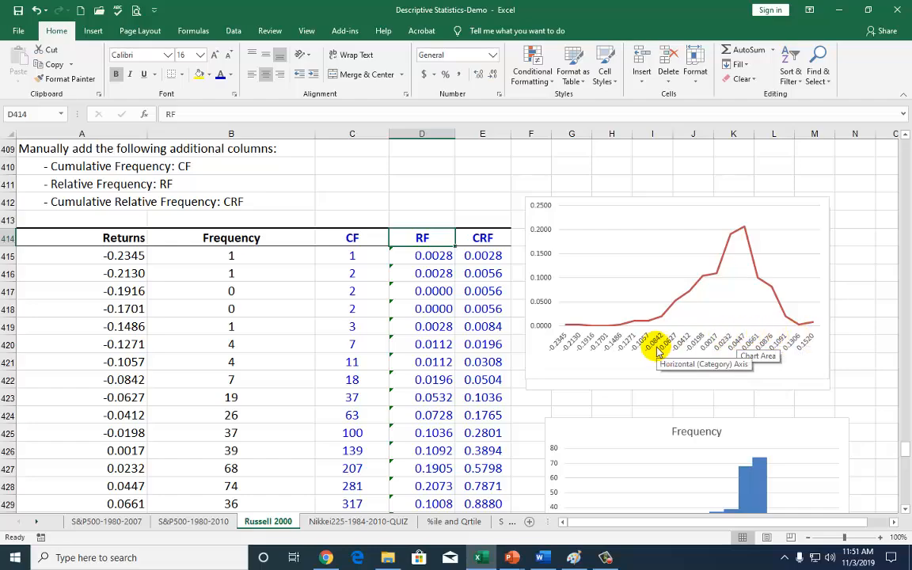
Check the example ogive further down the sheet and turn the RF polygon into an ogive, plotting CRF first and finally CF
{"action": "scroll", "coordinate": [657, 351], "scroll_direction": "down", "scroll_amount": 17}
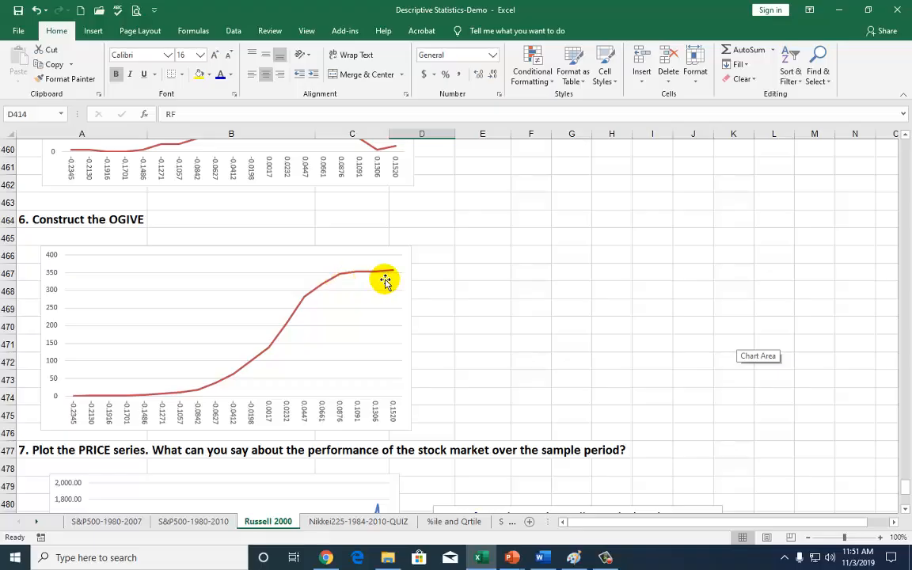
{"action": "scroll", "coordinate": [554, 325], "scroll_direction": "up", "scroll_amount": 8}
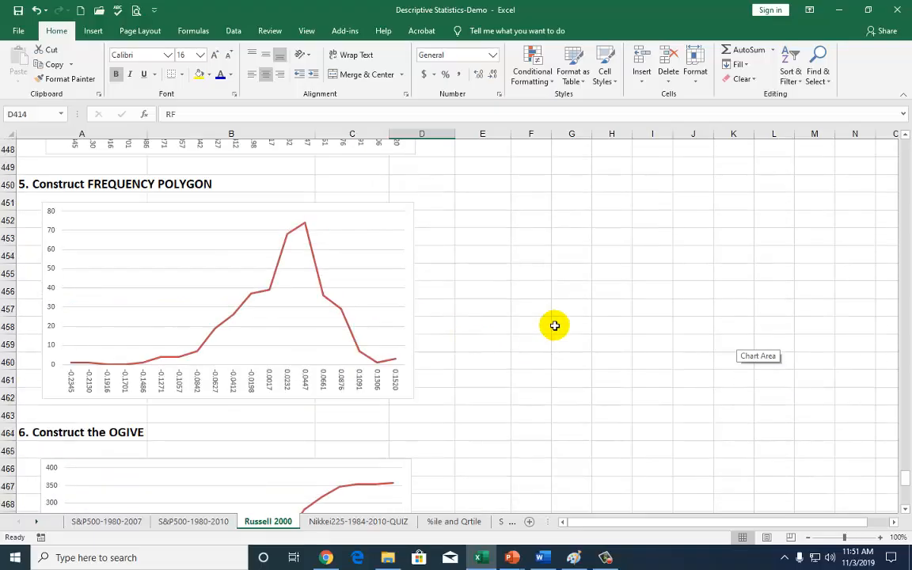
{"action": "scroll", "coordinate": [554, 326], "scroll_direction": "up", "scroll_amount": 8}
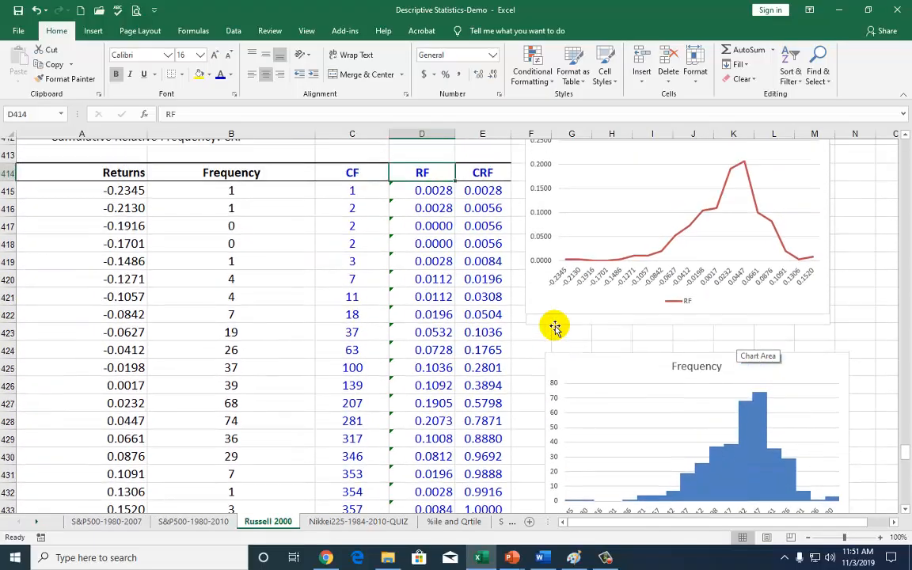
{"action": "scroll", "coordinate": [555, 327], "scroll_direction": "up", "scroll_amount": 1}
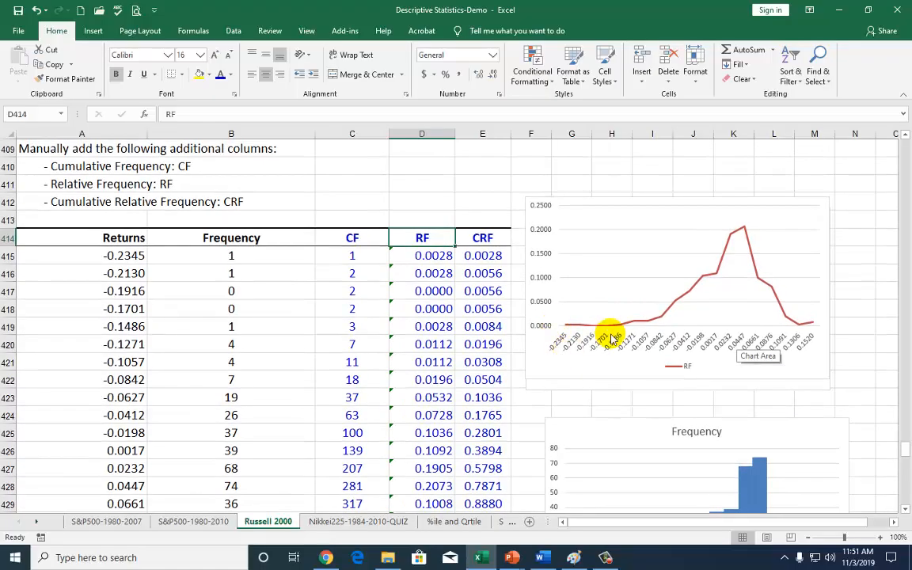
{"action": "left_click", "coordinate": [543, 367]}
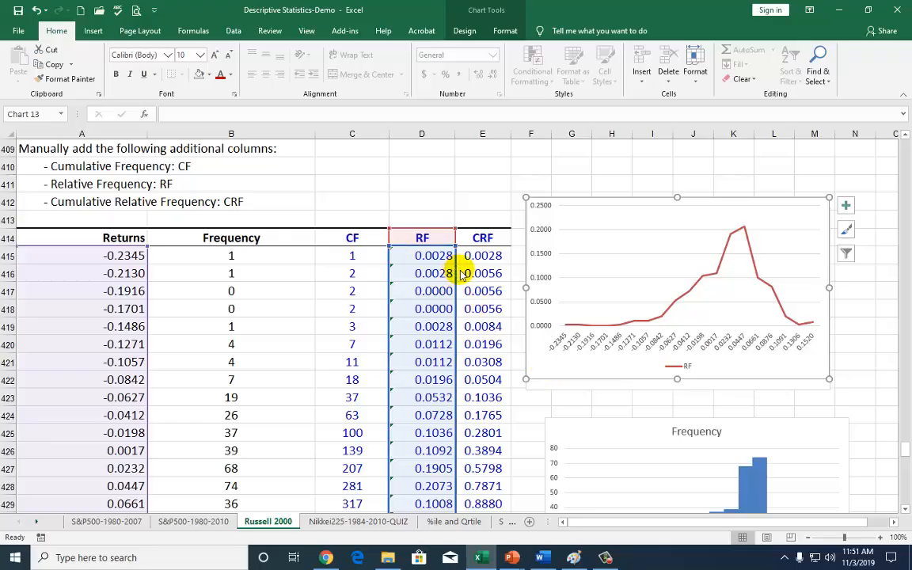
{"action": "left_click_drag", "start_coordinate": [459, 273], "coordinate": [468, 272]}
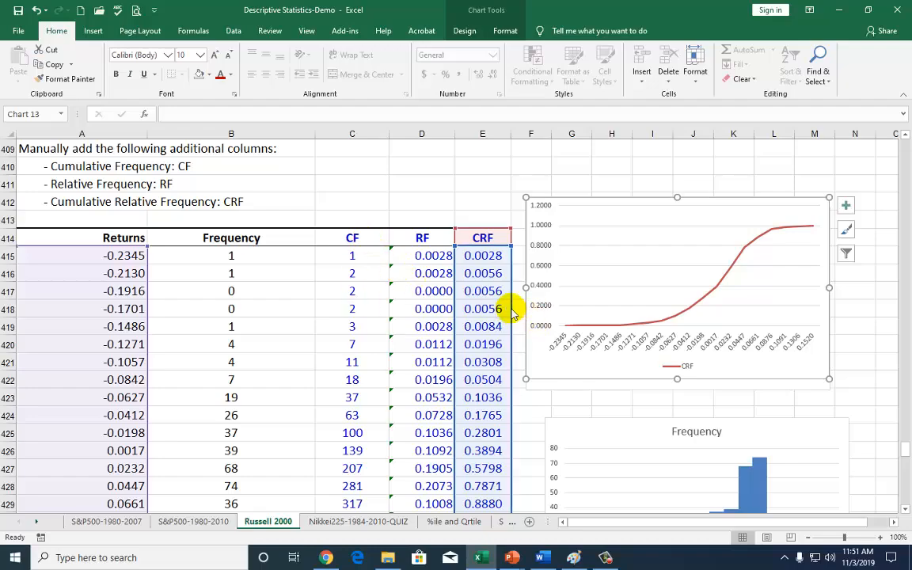
{"action": "left_click_drag", "start_coordinate": [511, 312], "coordinate": [372, 311]}
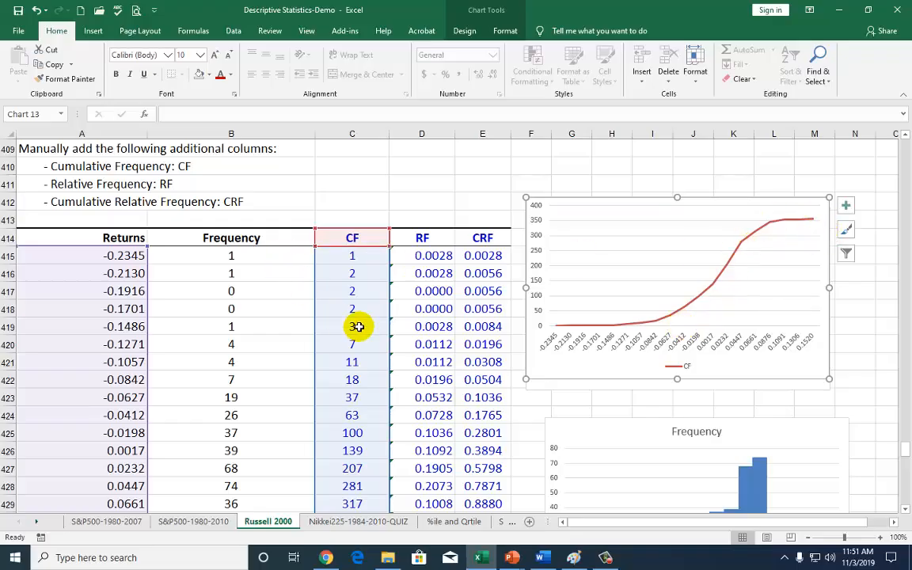
Insert the recommended Line chart of the Month and Price data in B4:C362 for the price series task and place it beside the data
{"action": "scroll", "coordinate": [357, 326], "scroll_direction": "down", "scroll_amount": 14}
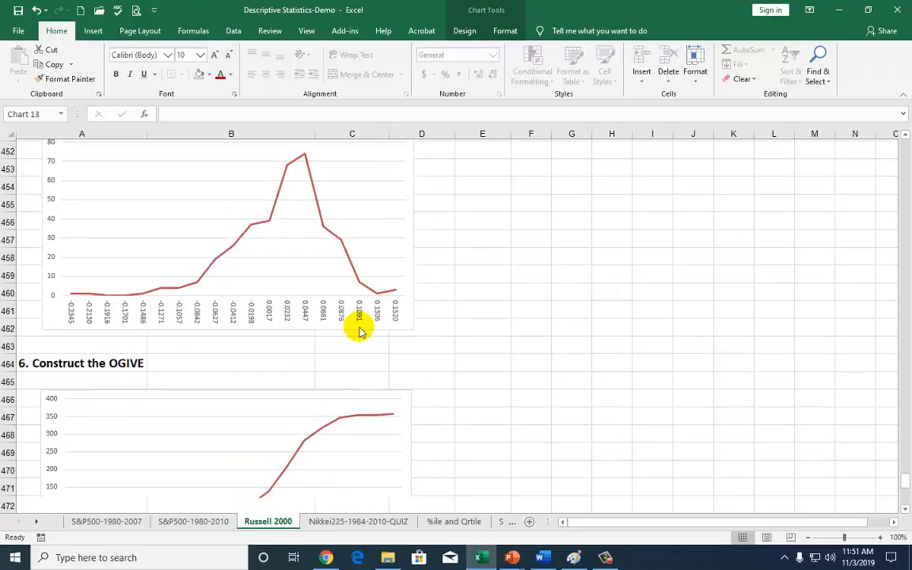
{"action": "scroll", "coordinate": [359, 331], "scroll_direction": "down", "scroll_amount": 7}
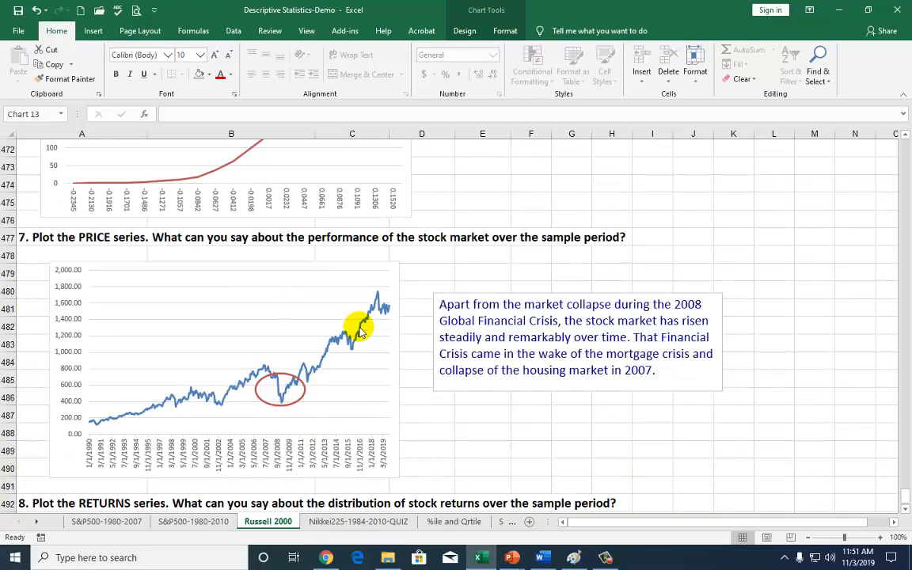
{"action": "scroll", "coordinate": [358, 331], "scroll_direction": "down", "scroll_amount": 1}
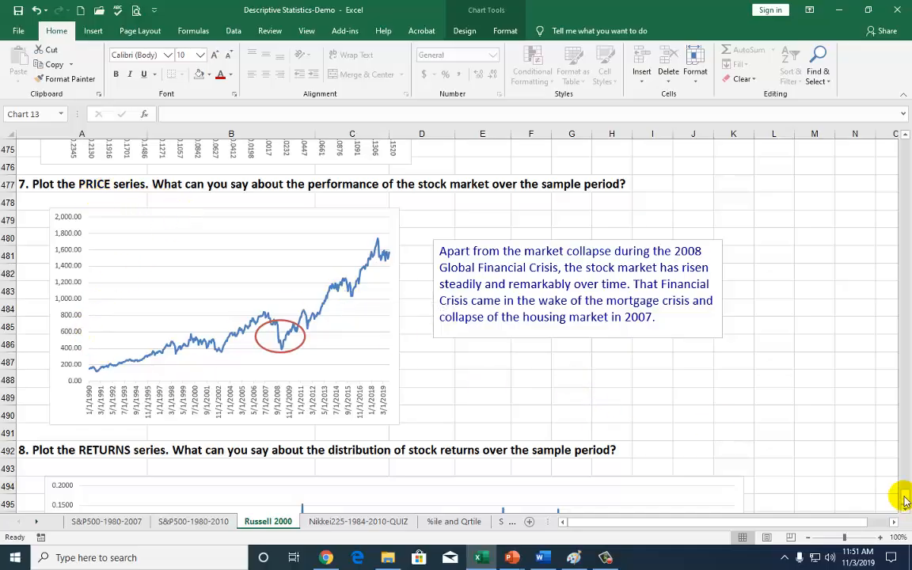
{"action": "left_click_drag", "start_coordinate": [905, 499], "coordinate": [891, 131]}
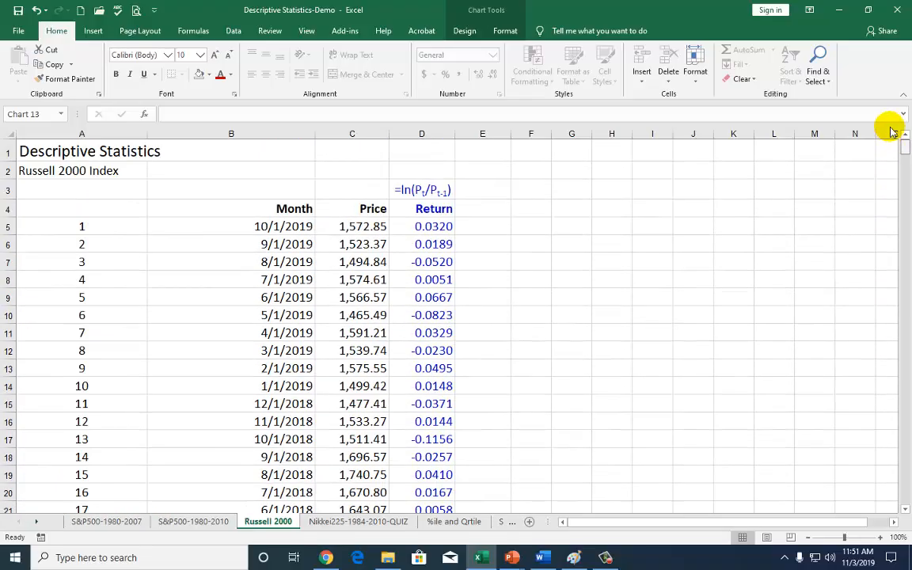
{"action": "left_click", "coordinate": [353, 208]}
{"action": "left_click_drag", "start_coordinate": [281, 208], "coordinate": [348, 285]}
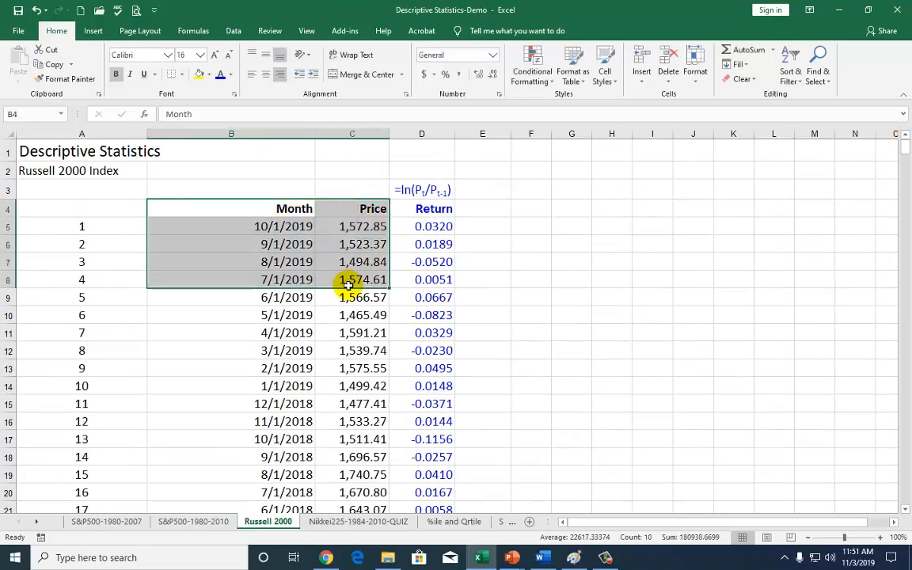
{"action": "key", "text": "ctrl+shift+Down"}
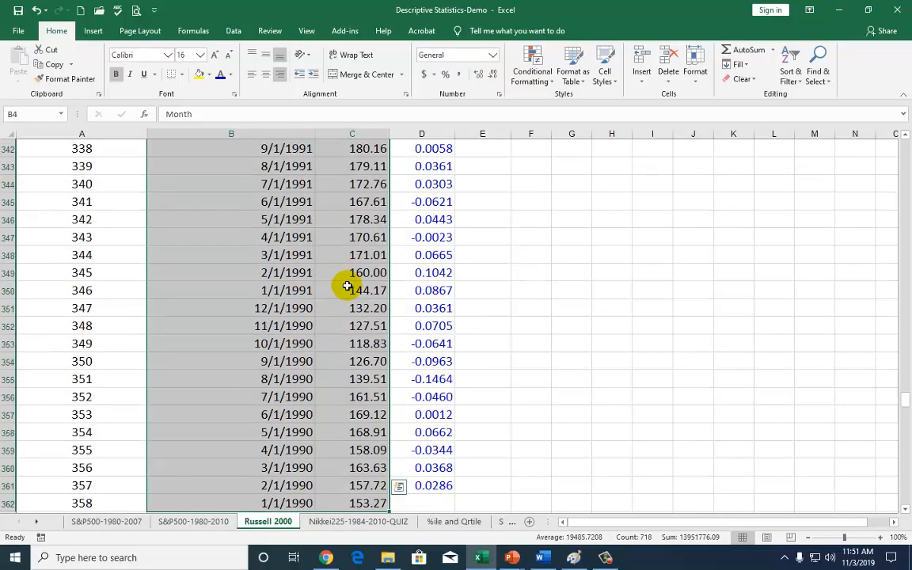
{"action": "left_click", "coordinate": [94, 33]}
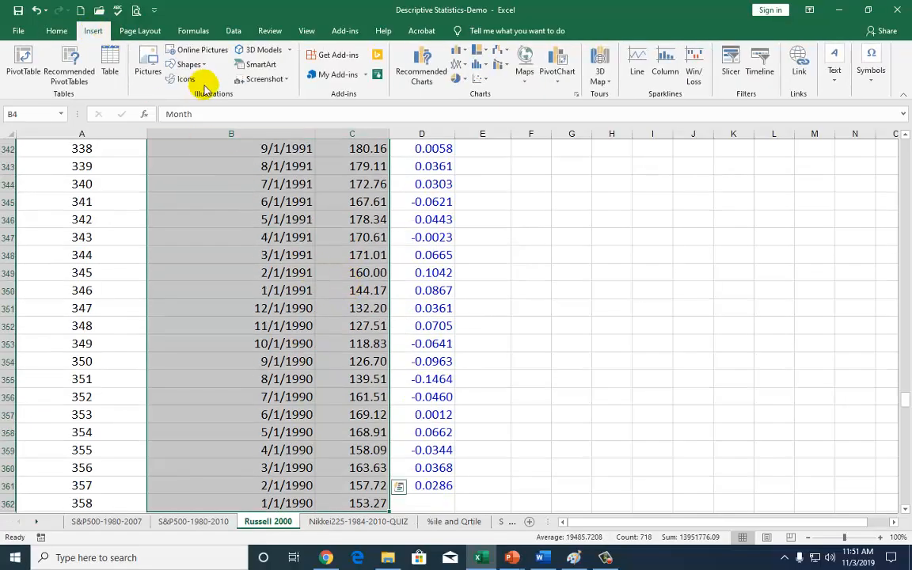
{"action": "left_click", "coordinate": [422, 75]}
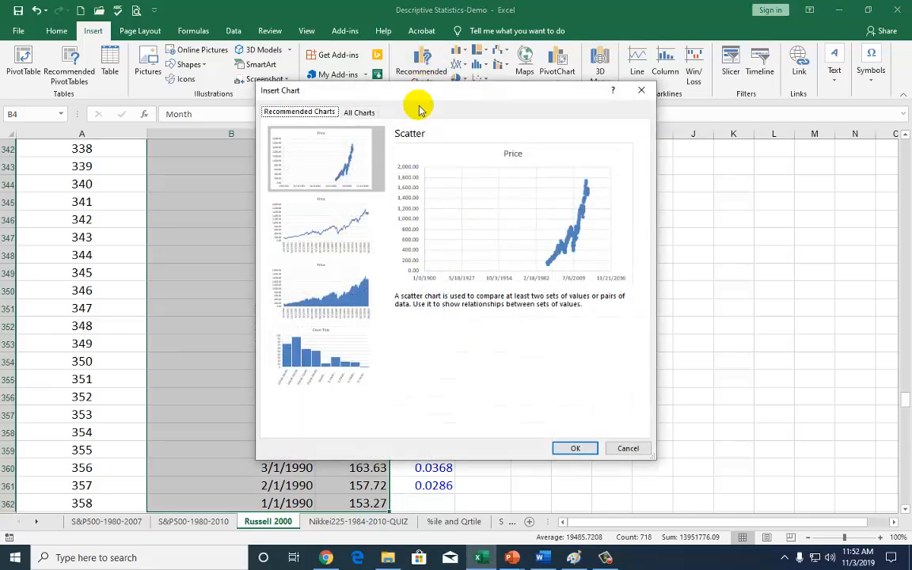
{"action": "left_click", "coordinate": [339, 225]}
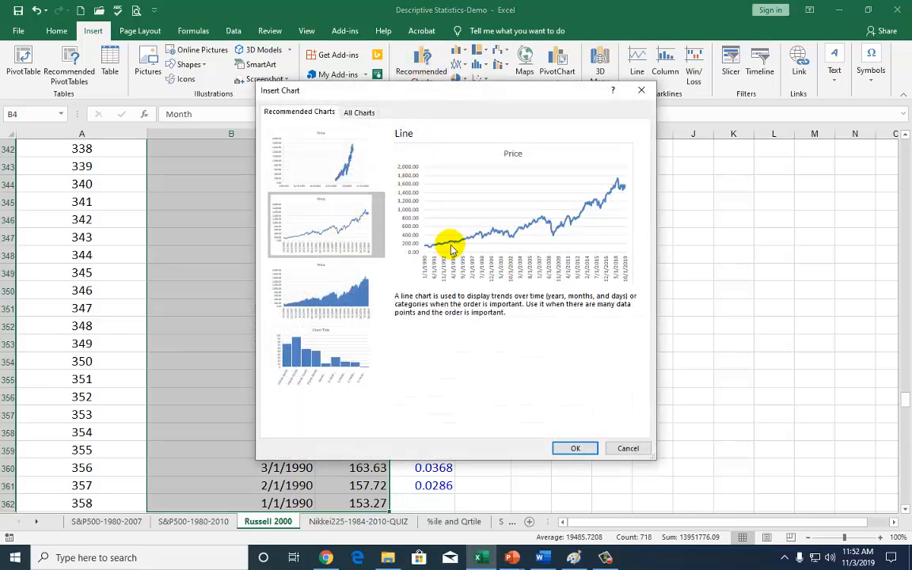
{"action": "left_click", "coordinate": [575, 448]}
{"action": "left_click_drag", "start_coordinate": [506, 264], "coordinate": [759, 235]}
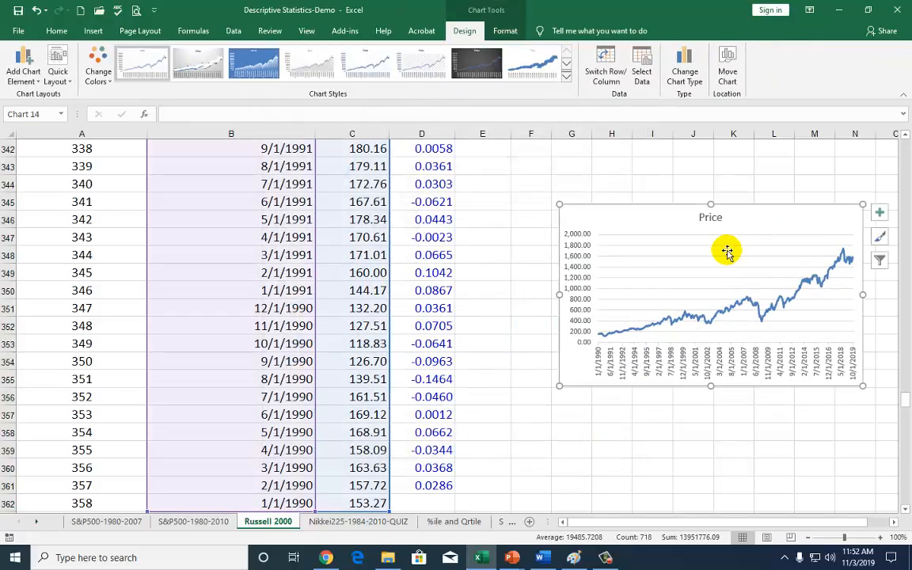
Examine the example price chart with its commentary and the example returns chart under tasks 7 and 8
{"action": "left_click_drag", "start_coordinate": [904, 398], "coordinate": [905, 499]}
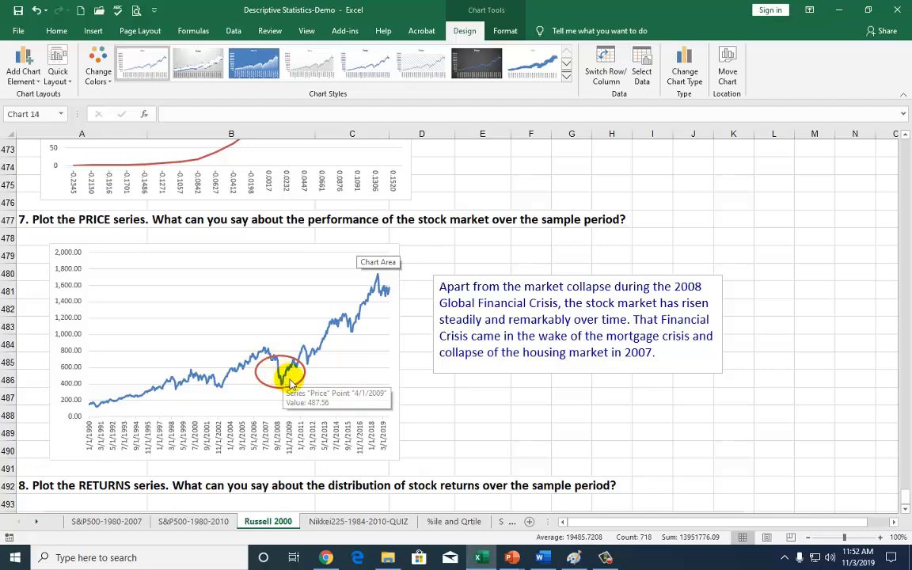
{"action": "scroll", "coordinate": [448, 402], "scroll_direction": "down", "scroll_amount": 4}
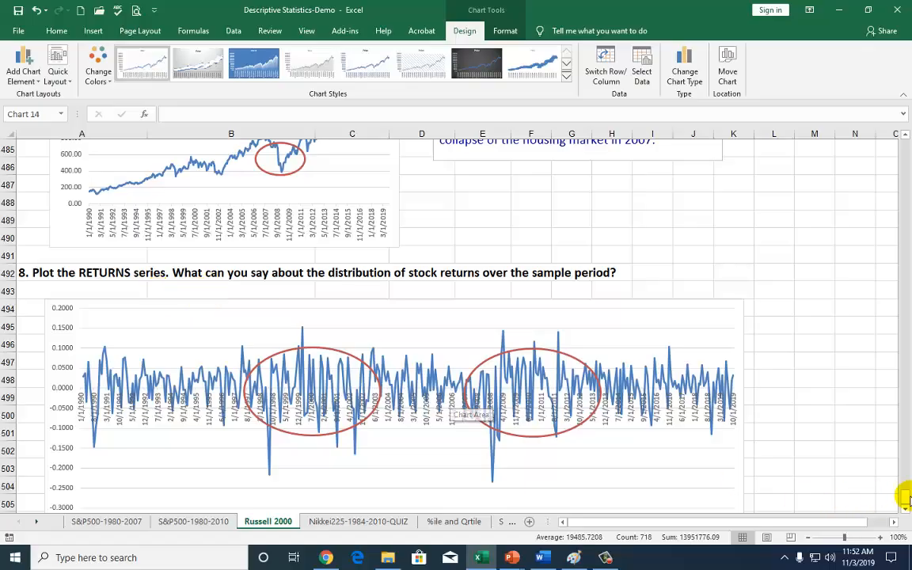
{"action": "left_click_drag", "start_coordinate": [904, 499], "coordinate": [889, 128]}
{"action": "scroll", "coordinate": [430, 315], "scroll_direction": "down", "scroll_amount": 5}
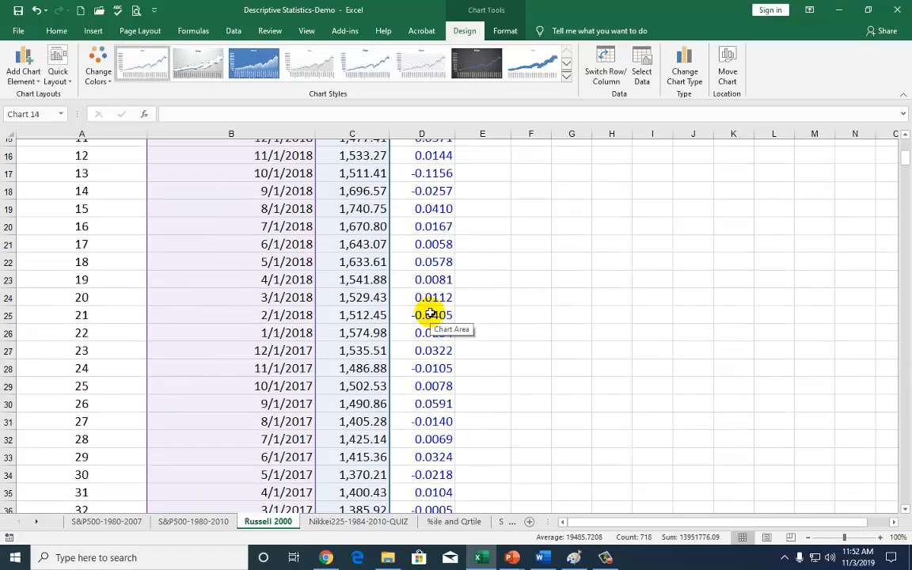
{"action": "scroll", "coordinate": [426, 313], "scroll_direction": "up", "scroll_amount": 5}
{"action": "left_click", "coordinate": [428, 208]}
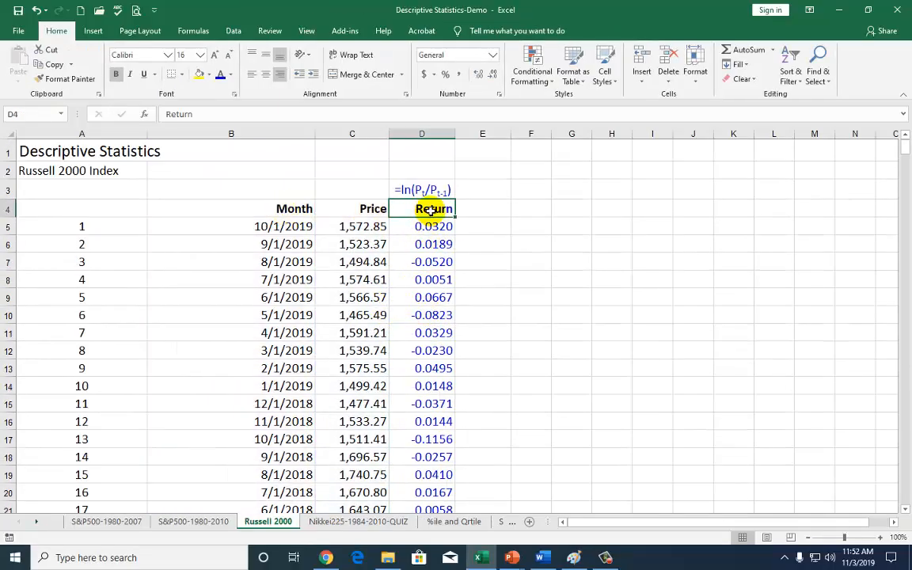
{"action": "left_click", "coordinate": [293, 209]}
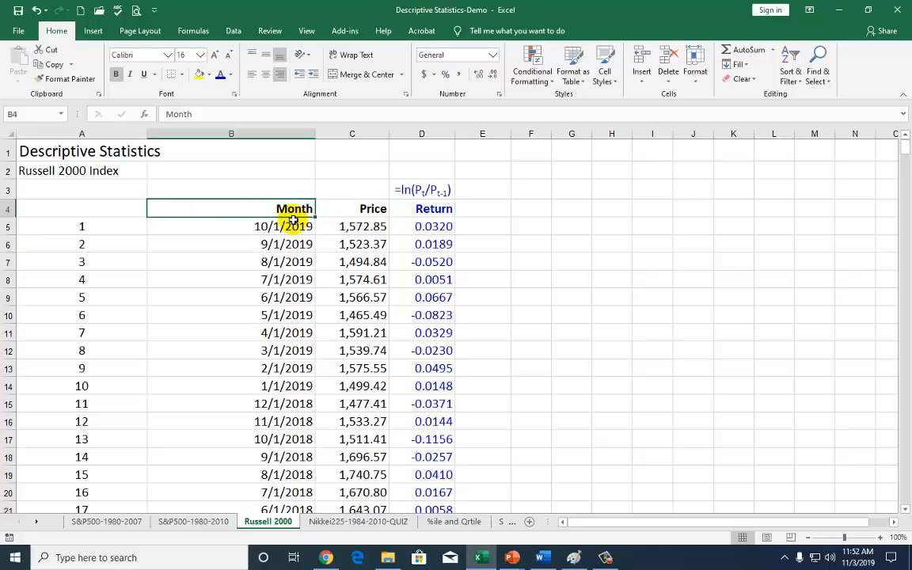
{"action": "left_click_drag", "start_coordinate": [275, 209], "coordinate": [363, 261]}
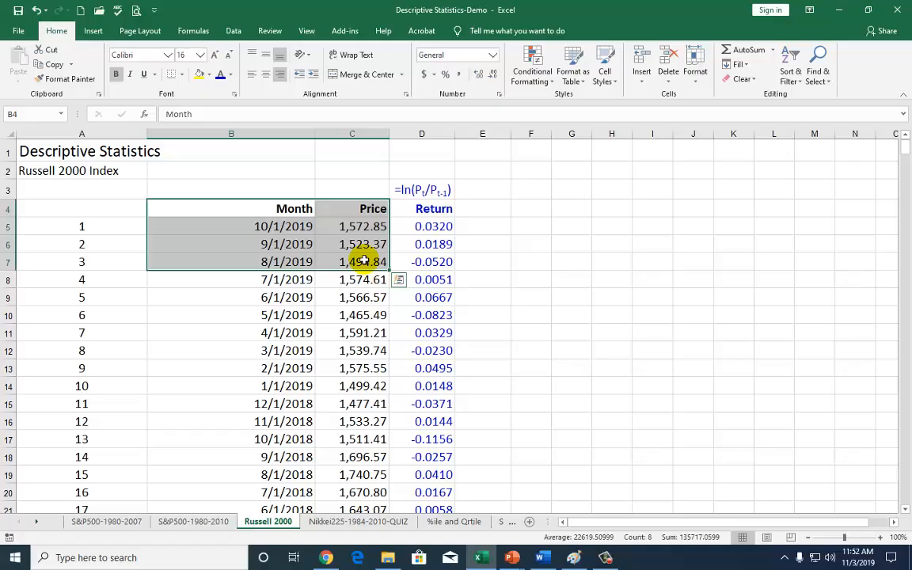
{"action": "left_click", "coordinate": [428, 206]}
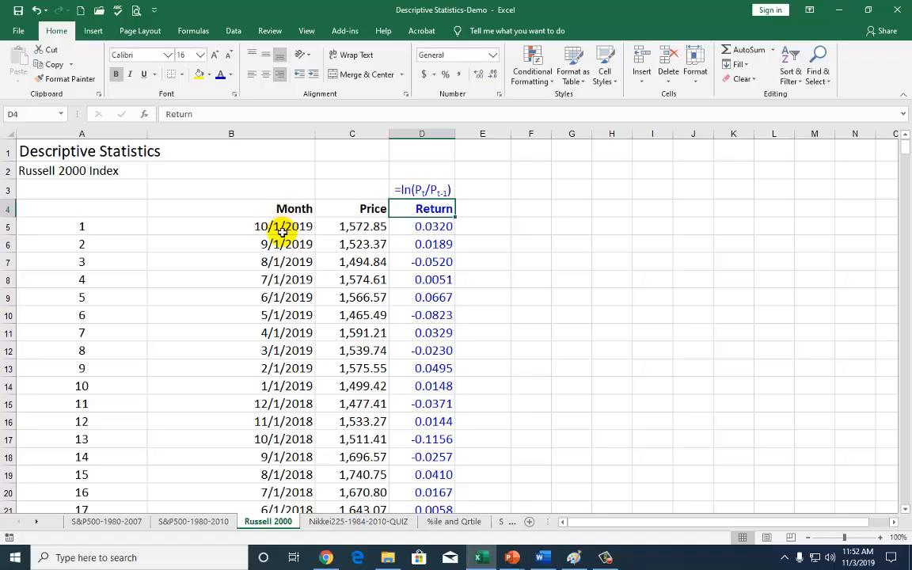
Insert another line chart of the Month and Price data in B4:C362 for the returns series task
{"action": "left_click_drag", "start_coordinate": [284, 215], "coordinate": [343, 283]}
{"action": "key", "text": "shift+Down"}
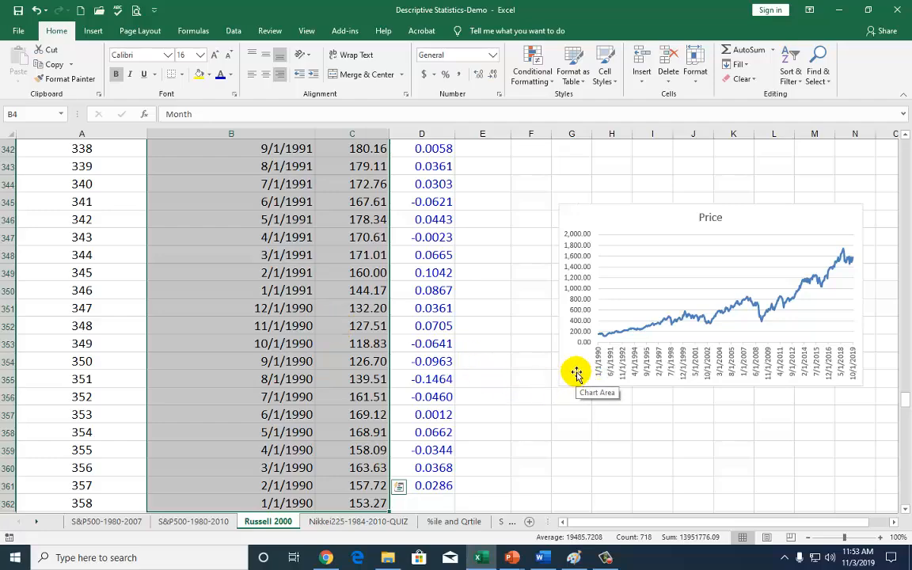
{"action": "scroll", "coordinate": [463, 293], "scroll_direction": "up", "scroll_amount": 13}
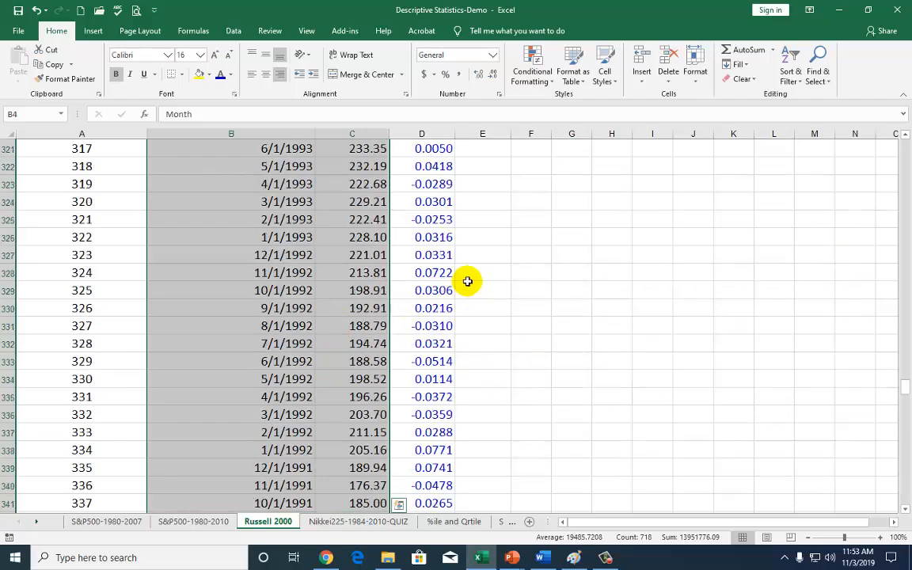
{"action": "left_click", "coordinate": [93, 33]}
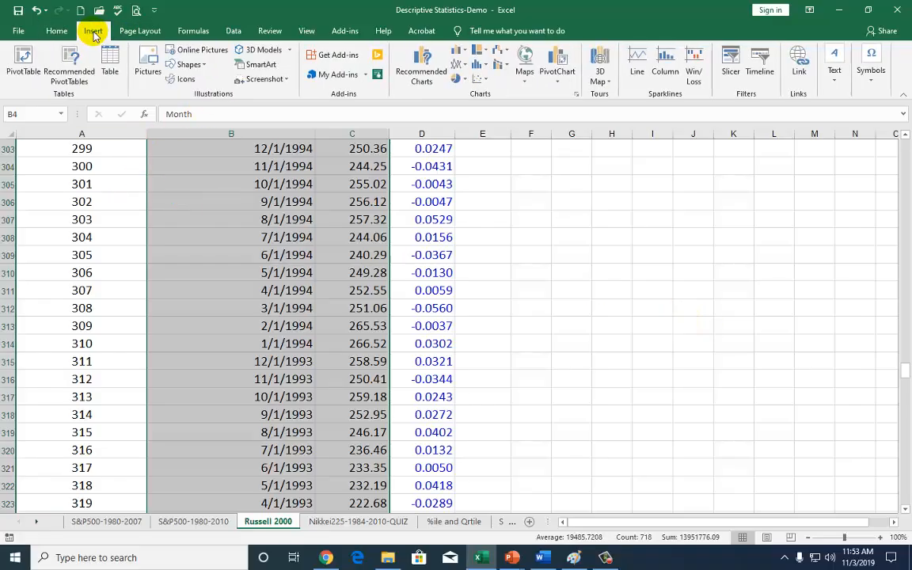
{"action": "left_click", "coordinate": [457, 70]}
{"action": "left_click", "coordinate": [467, 106]}
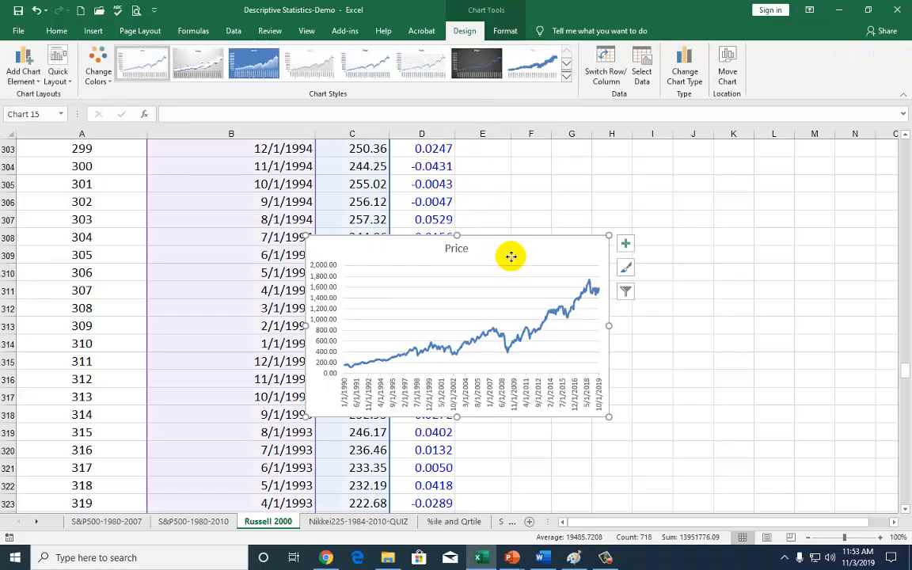
Place the new chart beside the data and switch its plotted values from the Price column to the Return column
{"action": "left_click_drag", "start_coordinate": [511, 256], "coordinate": [750, 165]}
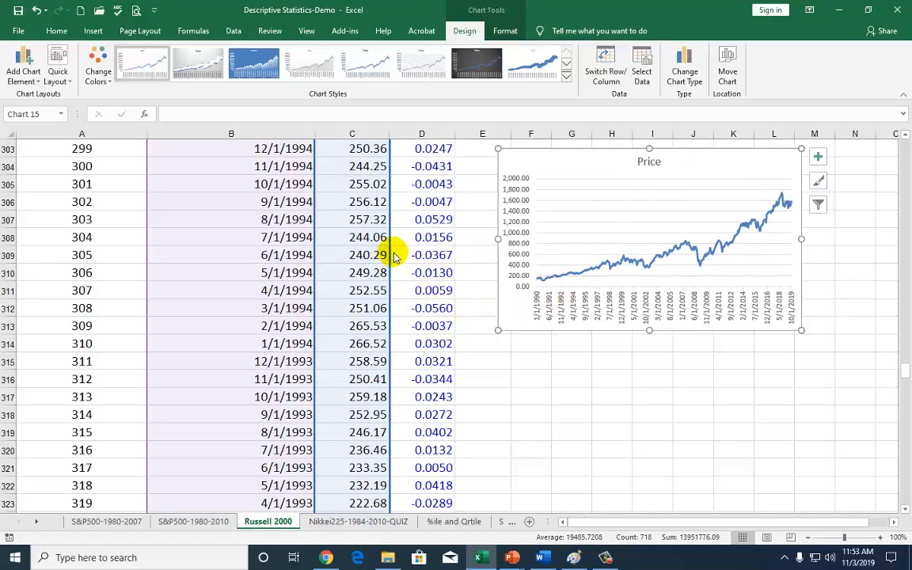
{"action": "left_click_drag", "start_coordinate": [394, 255], "coordinate": [417, 248]}
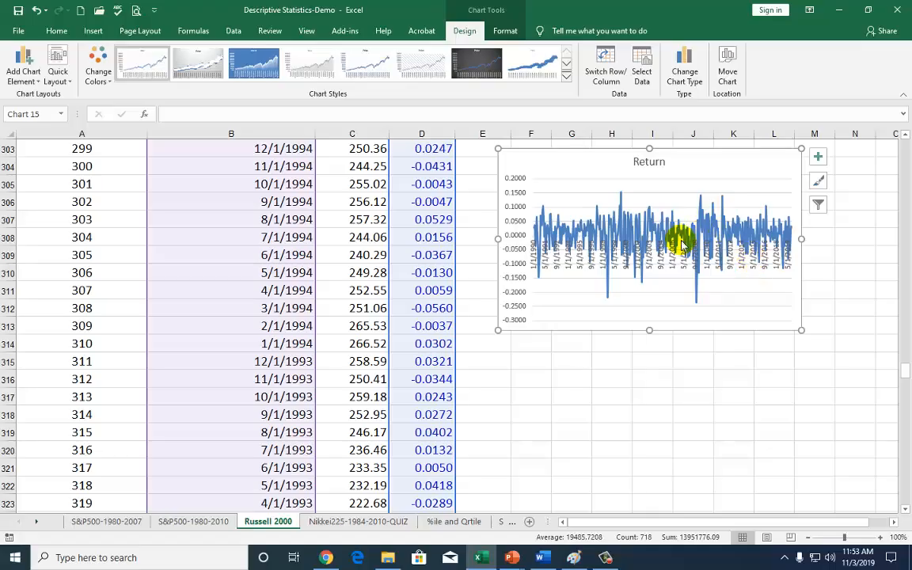
{"action": "left_click", "coordinate": [657, 377]}
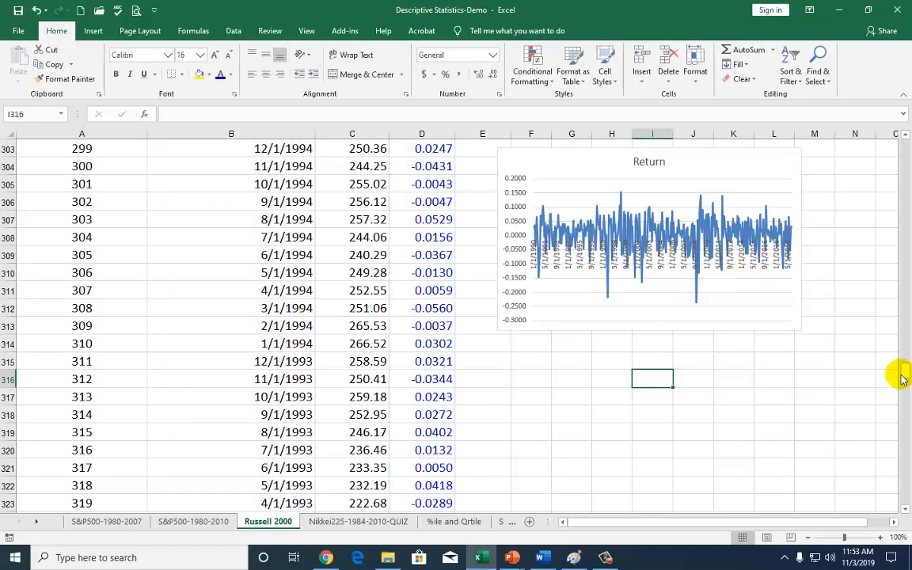
Compare with the example returns chart under task 8 and read the commentary on the distribution of returns
{"action": "left_click_drag", "start_coordinate": [902, 382], "coordinate": [905, 503]}
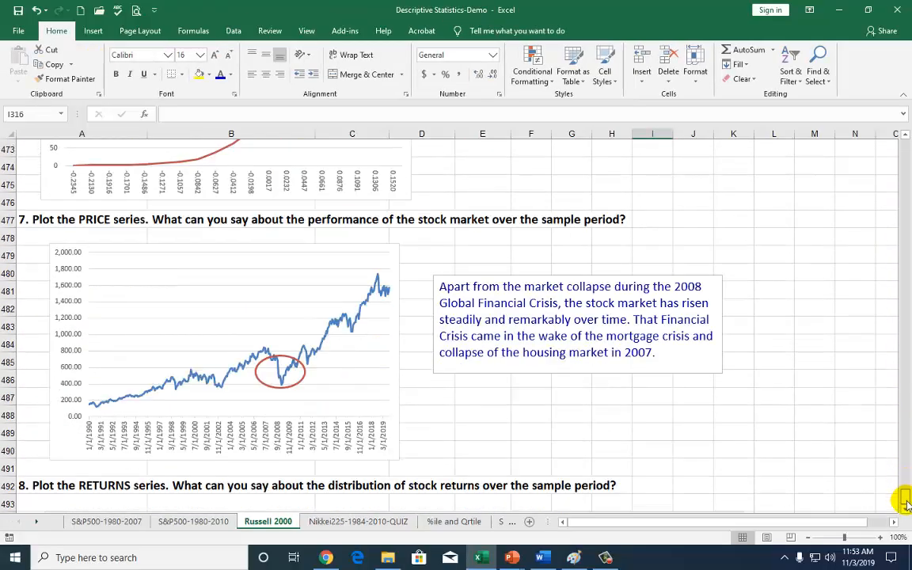
{"action": "scroll", "coordinate": [676, 473], "scroll_direction": "down", "scroll_amount": 6}
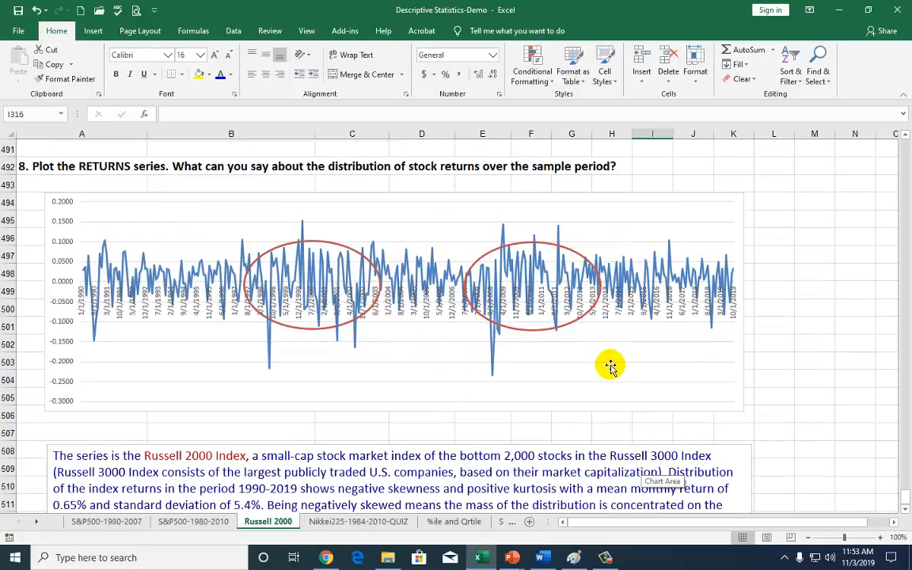
{"action": "scroll", "coordinate": [611, 365], "scroll_direction": "down", "scroll_amount": 1}
{"action": "scroll", "coordinate": [608, 365], "scroll_direction": "up", "scroll_amount": 2}
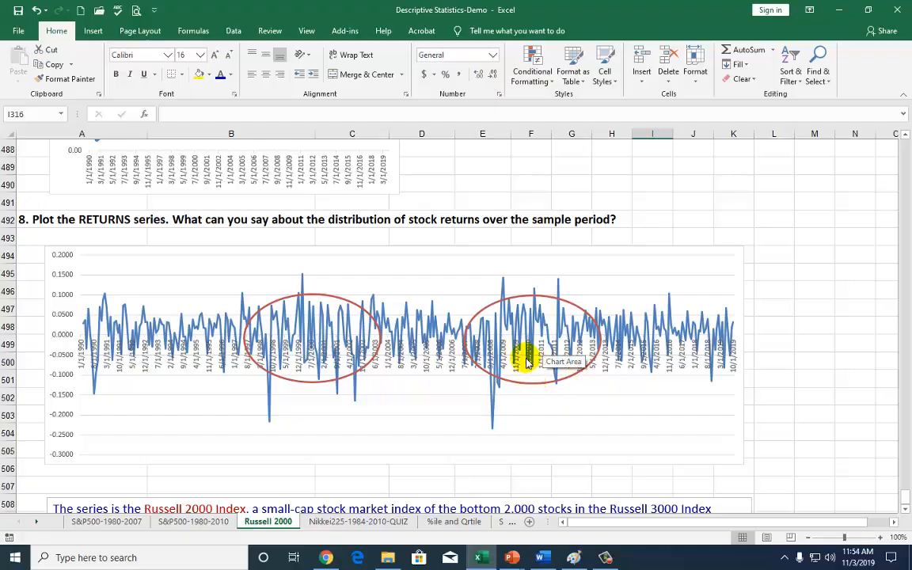
{"action": "scroll", "coordinate": [526, 365], "scroll_direction": "down", "scroll_amount": 4}
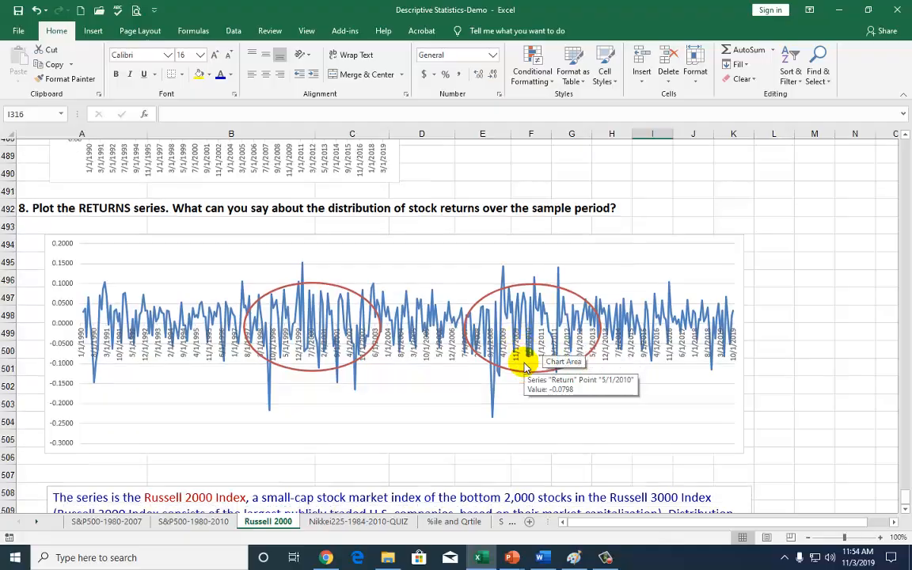